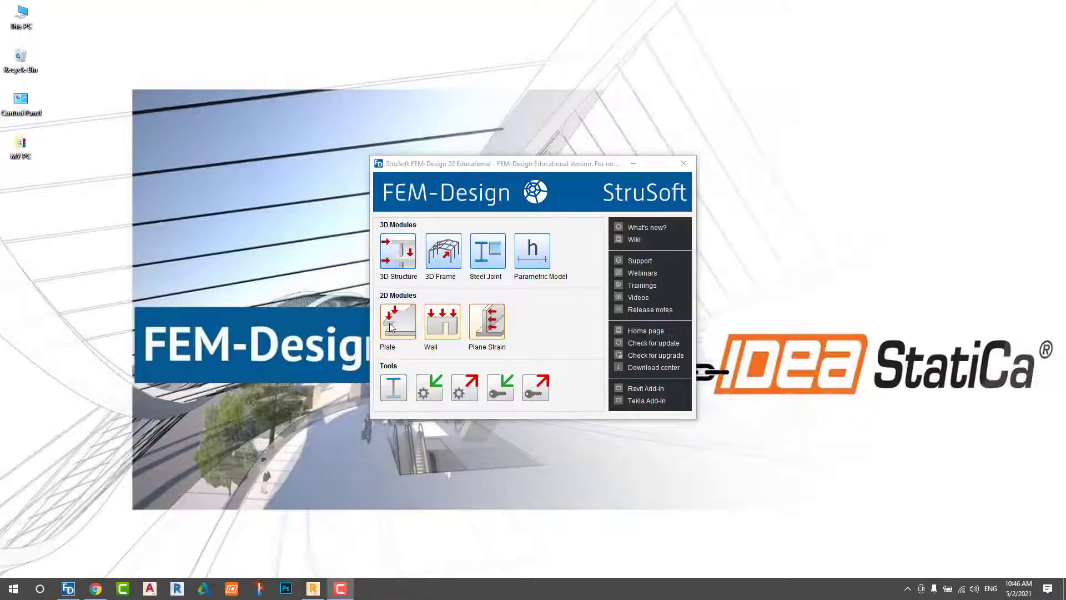
Step: Start a new 2D plate model using the Eurocode (NA: Norwegian) design code
click(390, 327)
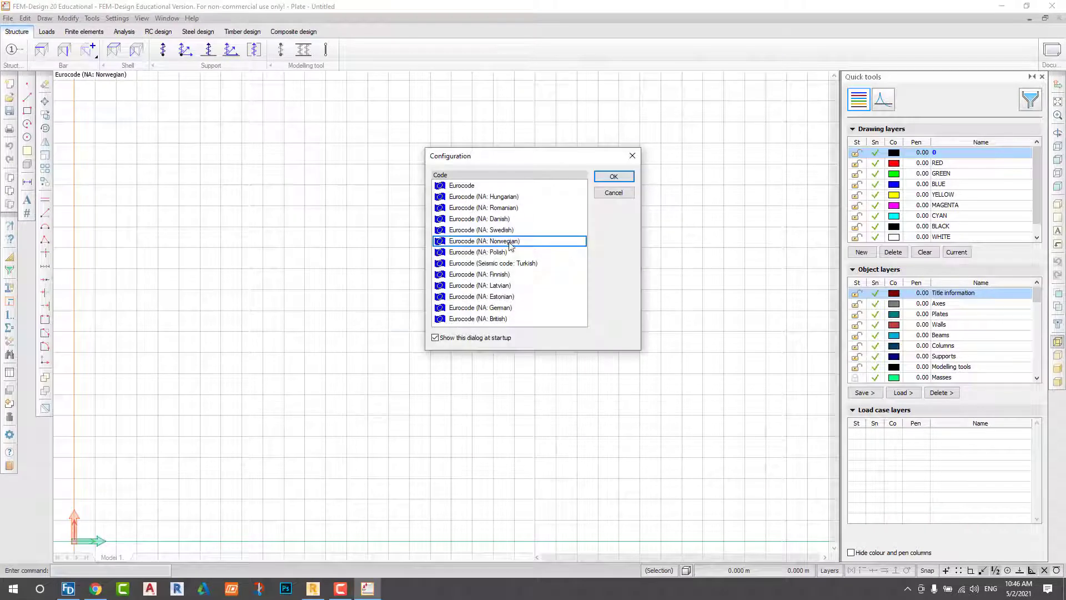
click(614, 176)
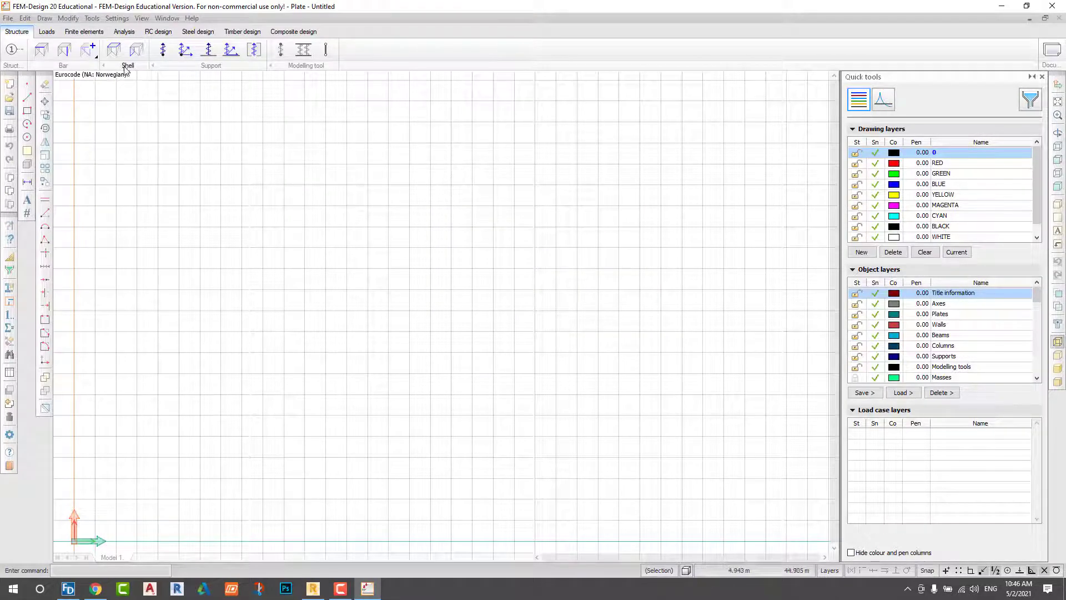
Step: Set the new plane plate's identifier to P200mm and review its material and stiffness settings
click(116, 53)
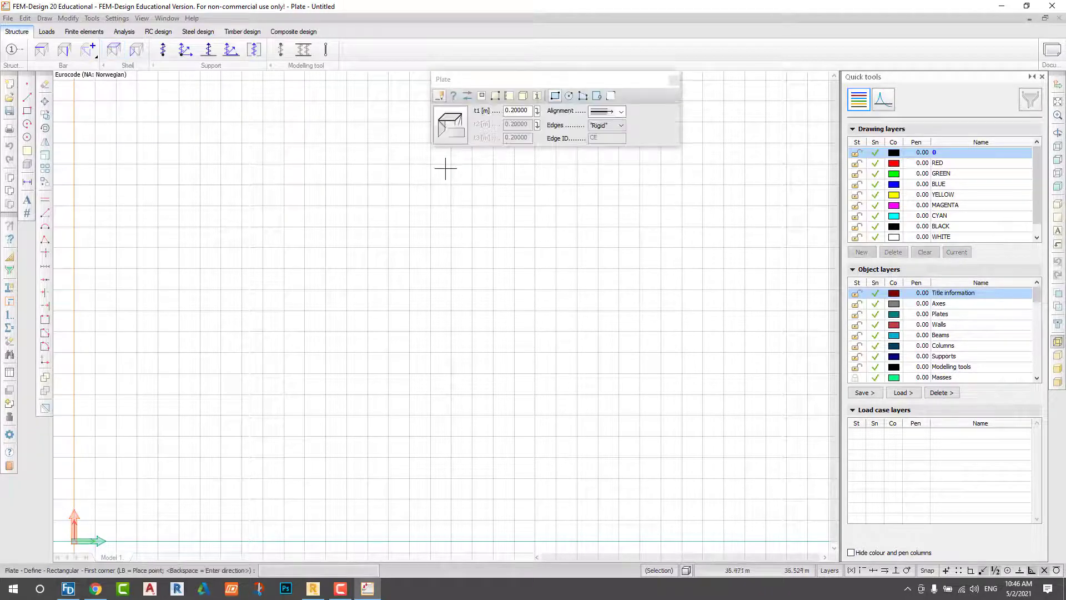
click(450, 125)
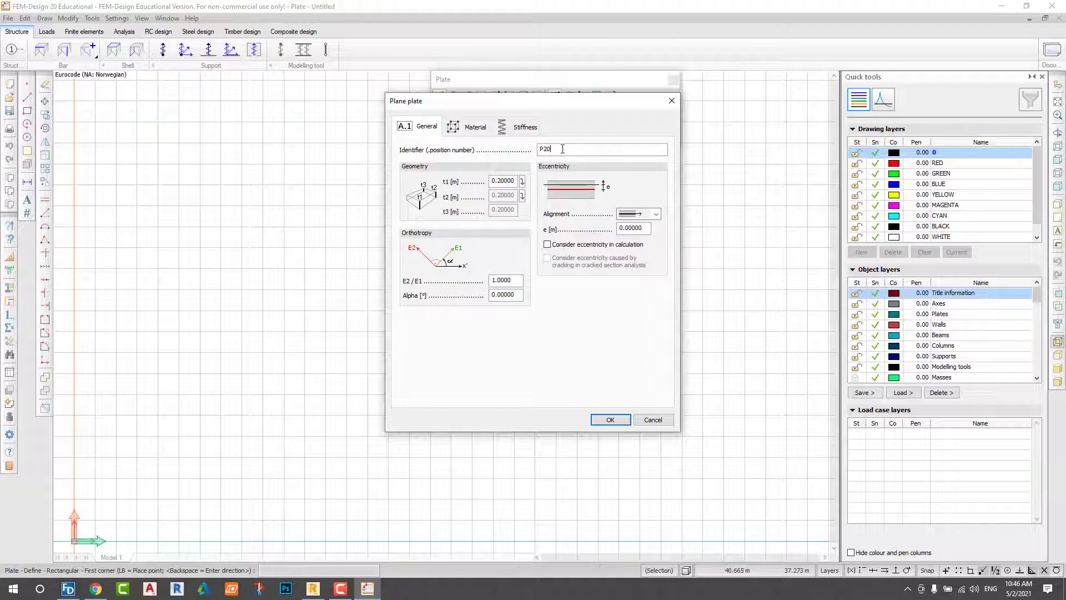
text(0mm)
click(473, 128)
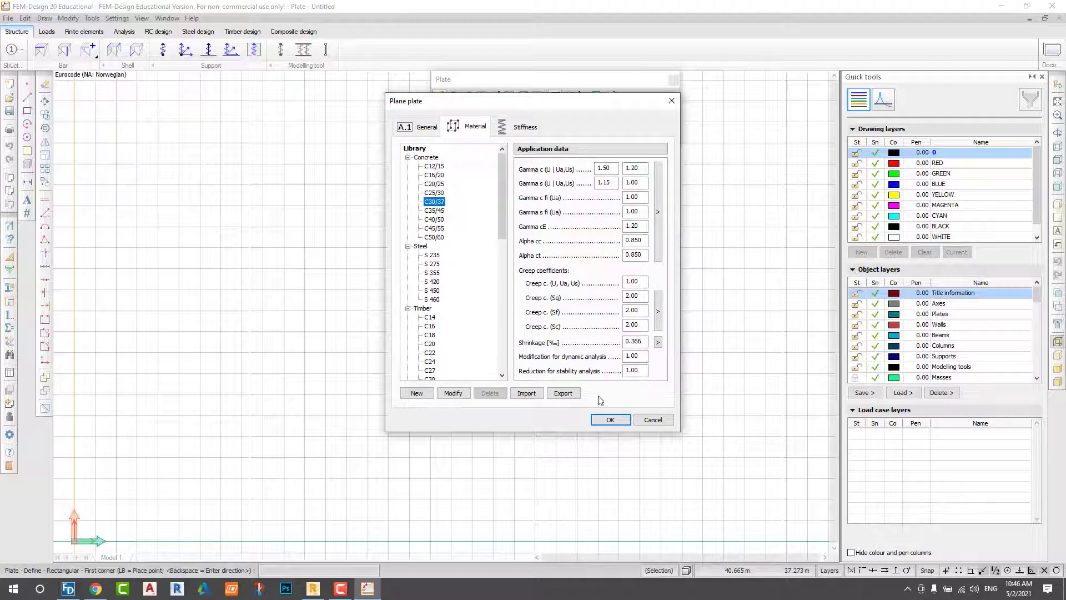
click(518, 131)
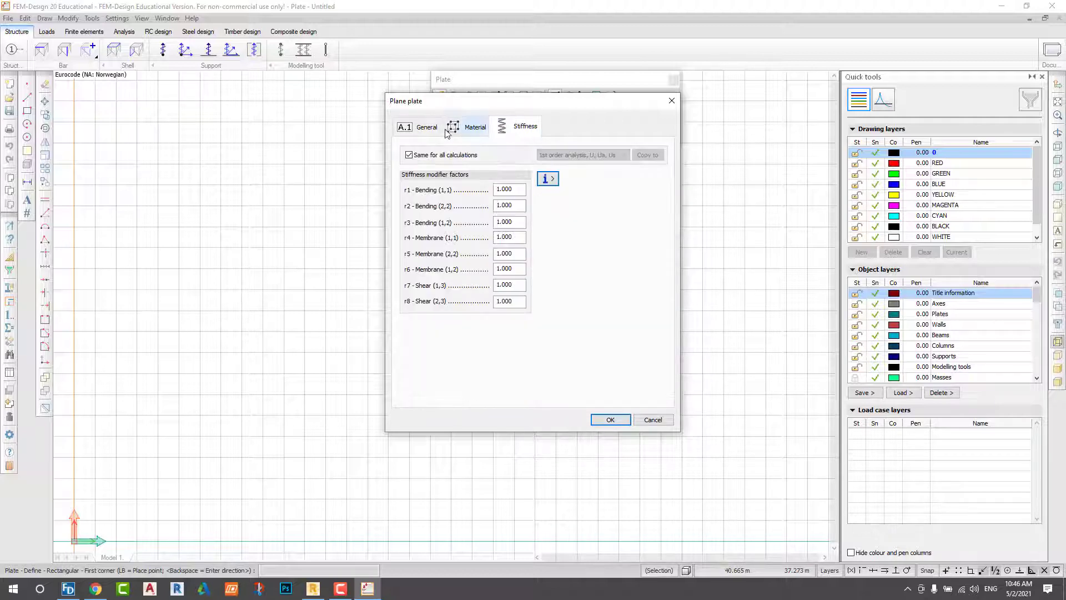
click(436, 131)
click(466, 131)
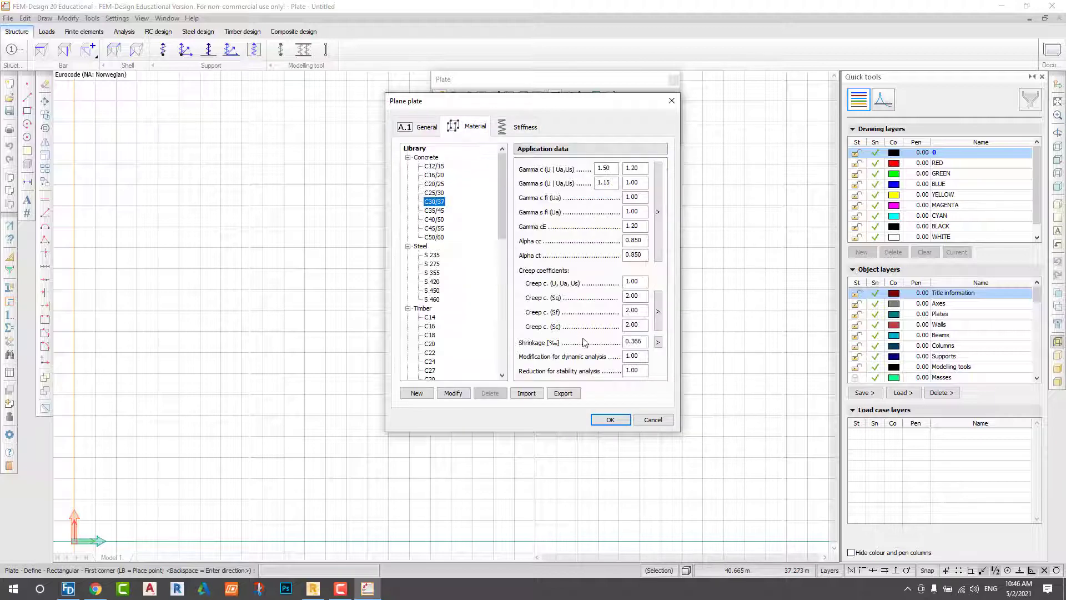
click(611, 419)
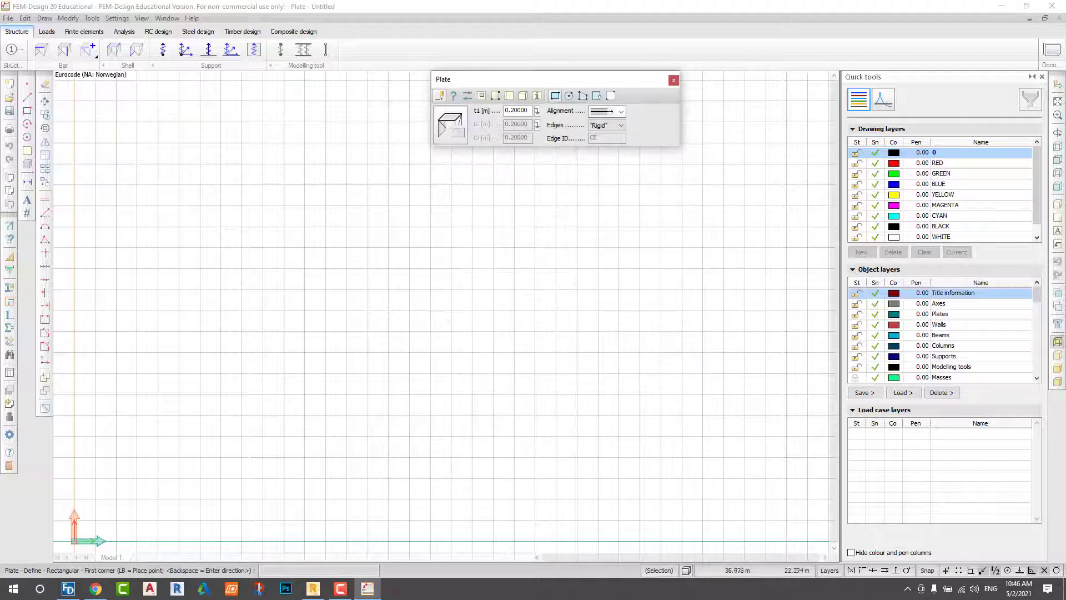
Step: Draw a rectangular plate with its first corner at 0,0 and its opposite corner at 12,6
scroll(255, 431, up, 8)
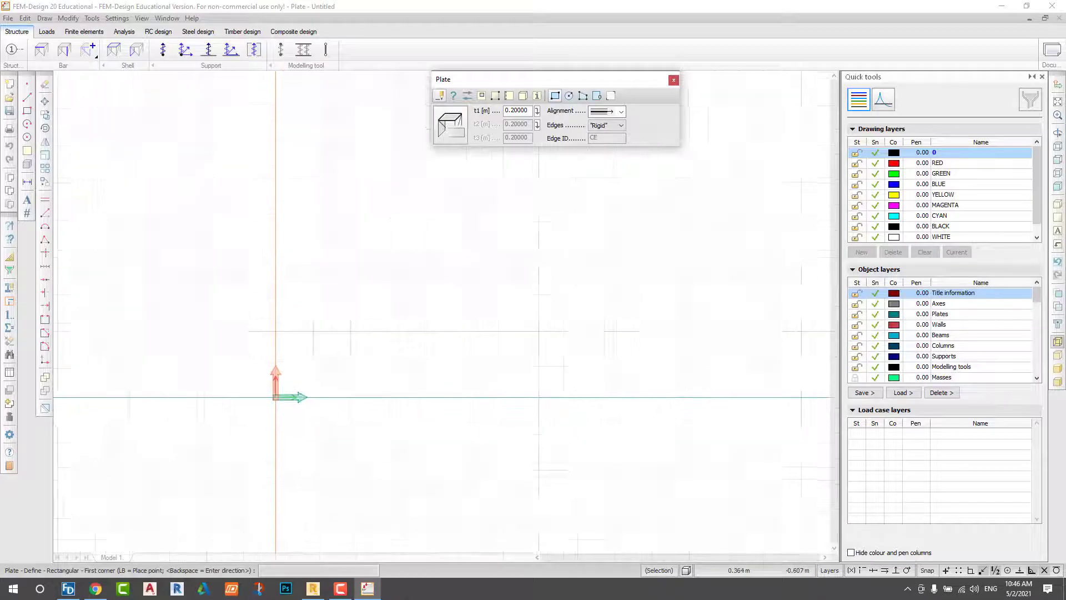
click(331, 570)
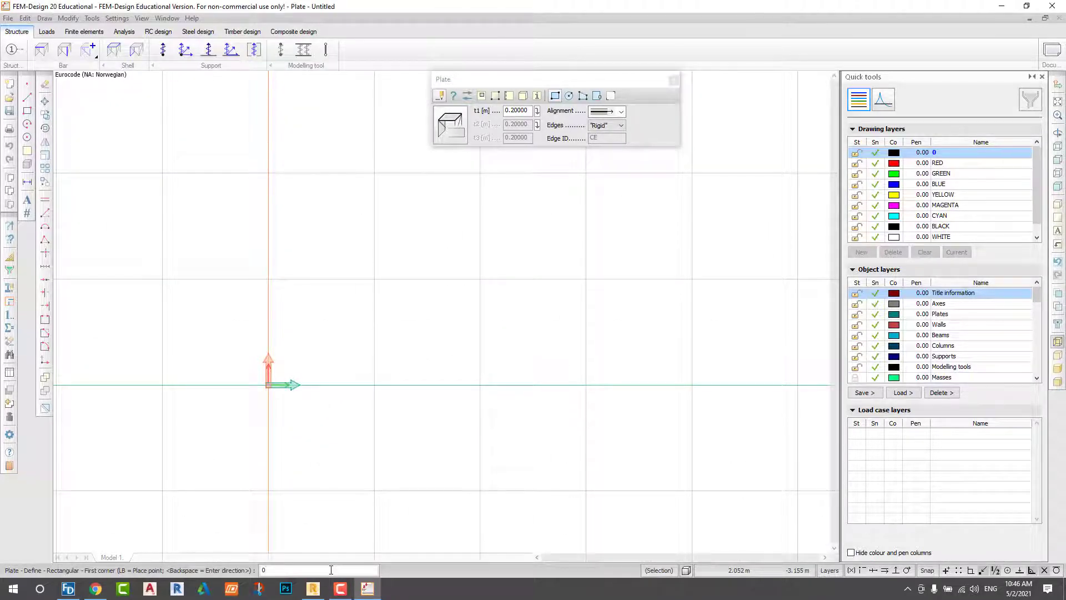
text(0,0)
key(Return)
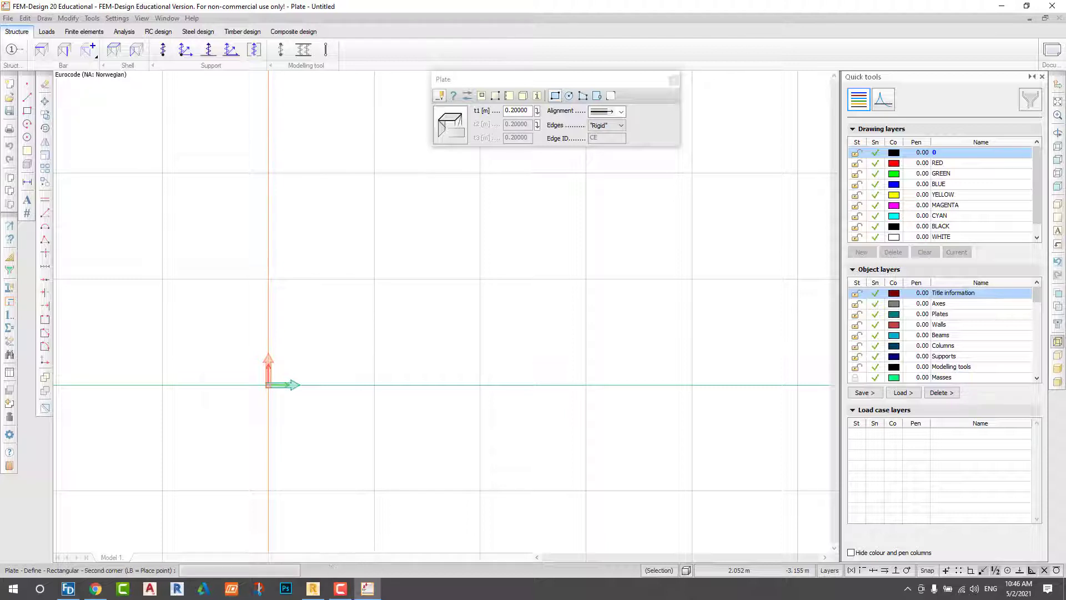
scroll(283, 440, down, 2)
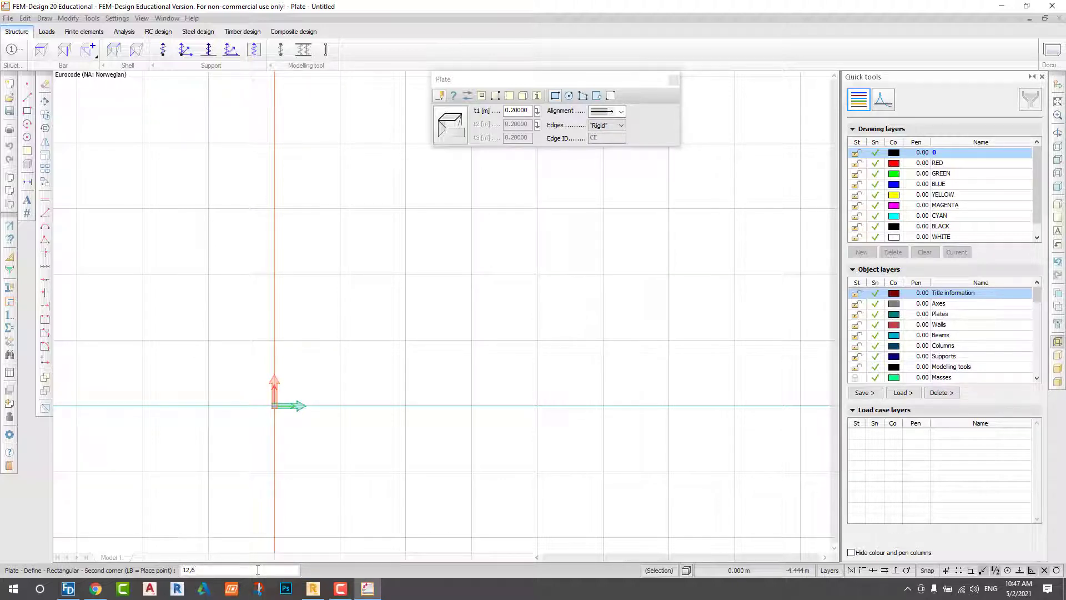
key(Return)
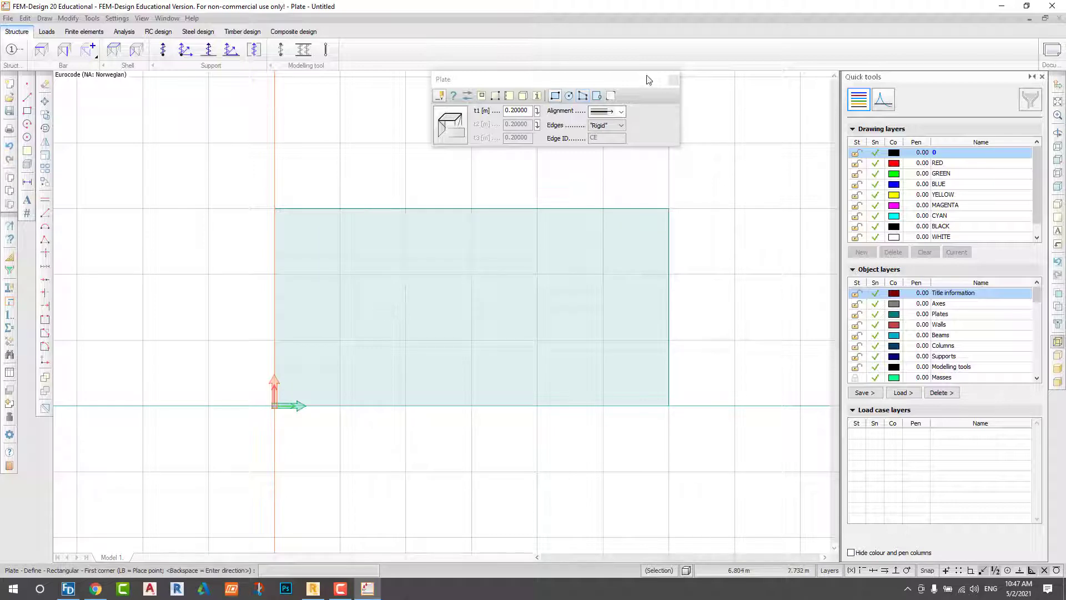
click(673, 80)
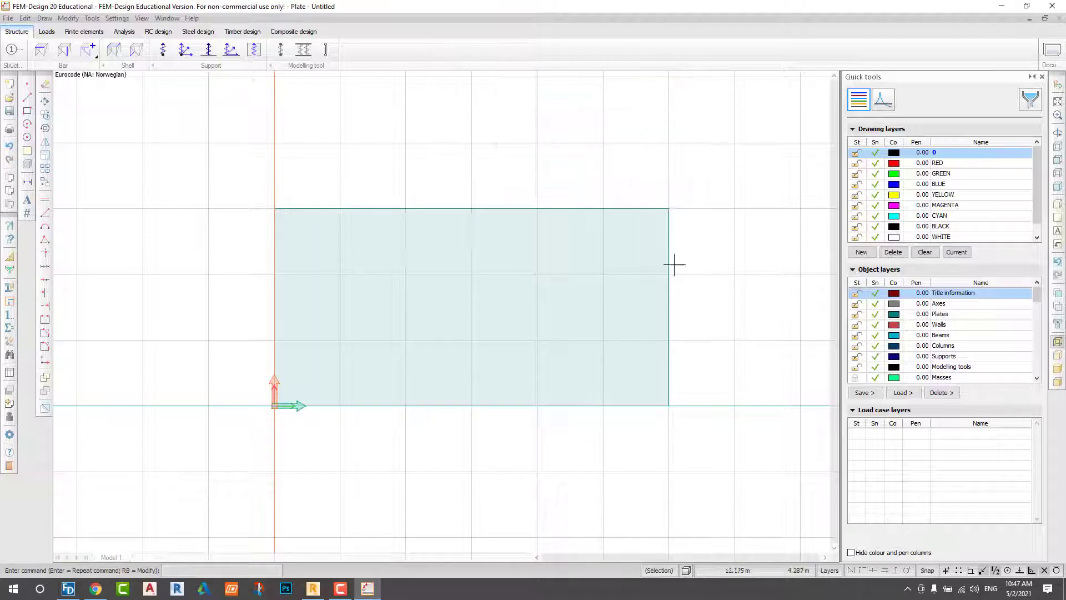
Step: Add line support groups with the default spring stiffnesses to the plate's two short edges by selecting the edges
drag(709, 347, 639, 161)
key(Escape)
scroll(611, 242, up, 3)
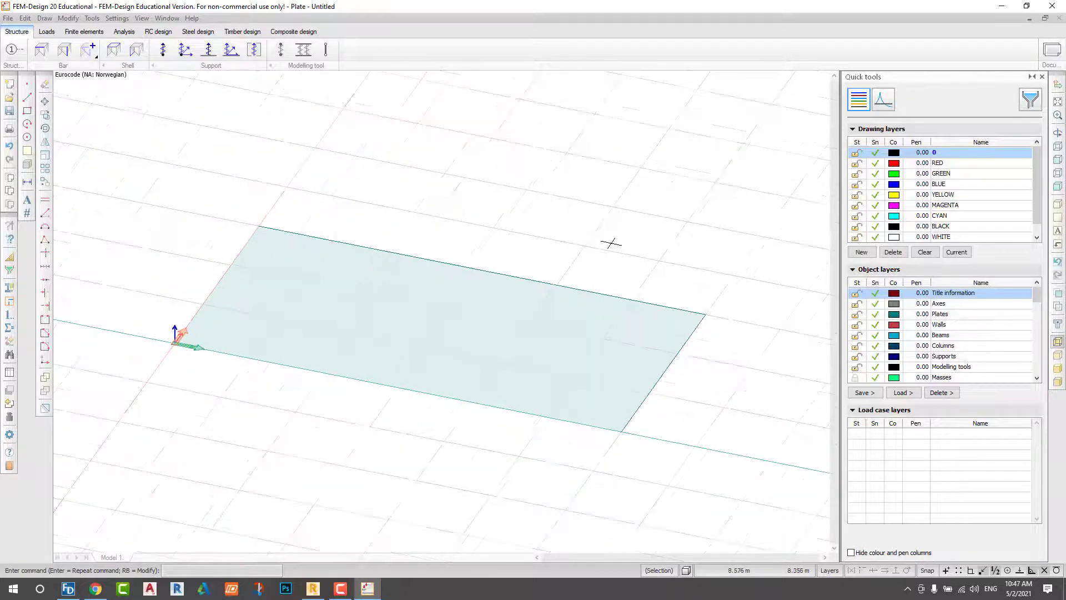
click(231, 50)
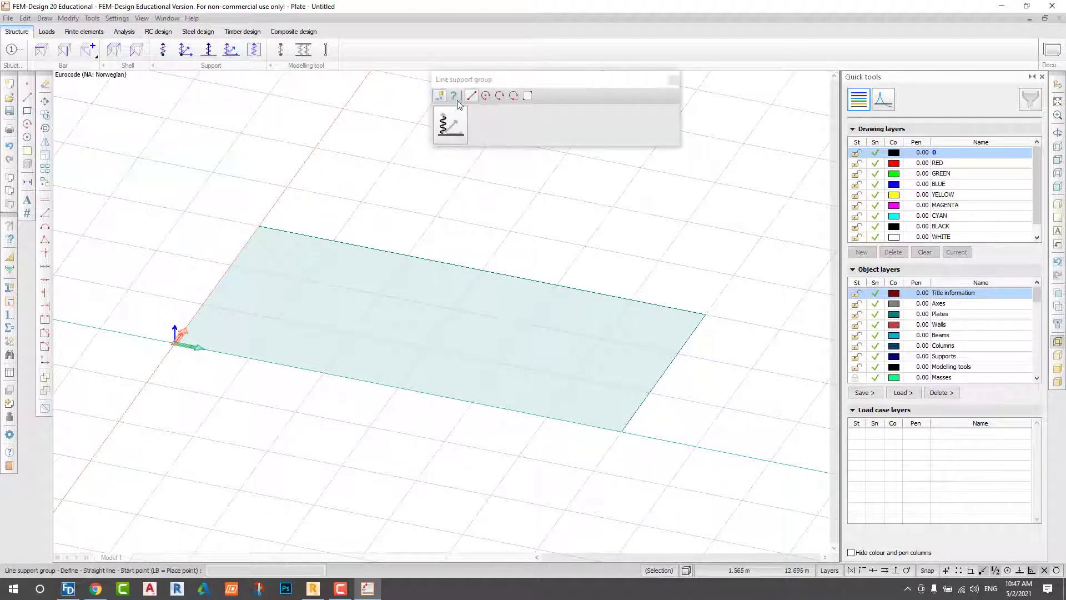
click(440, 96)
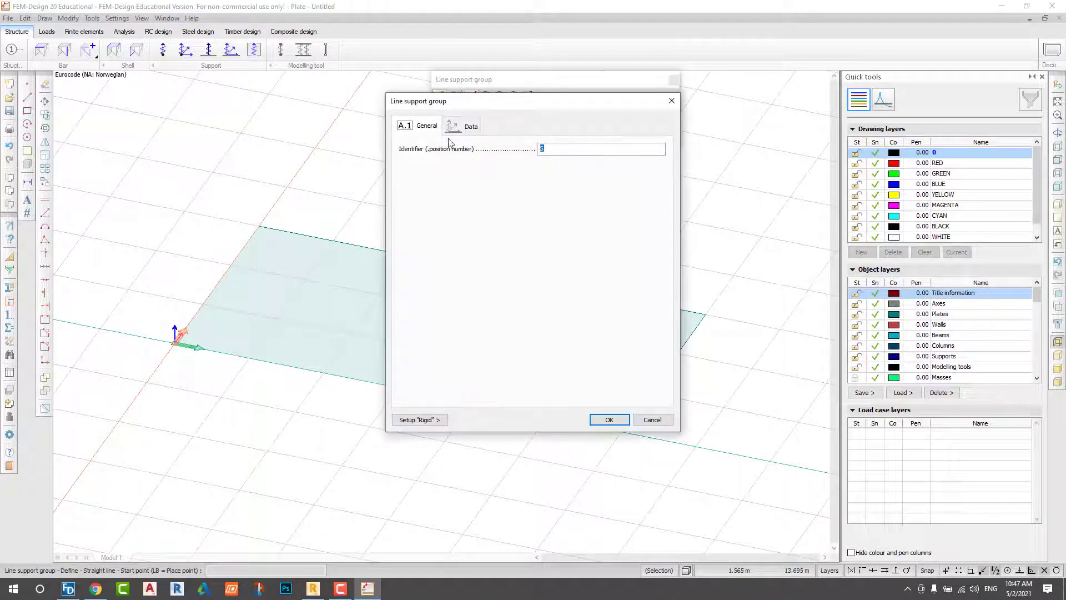
click(453, 130)
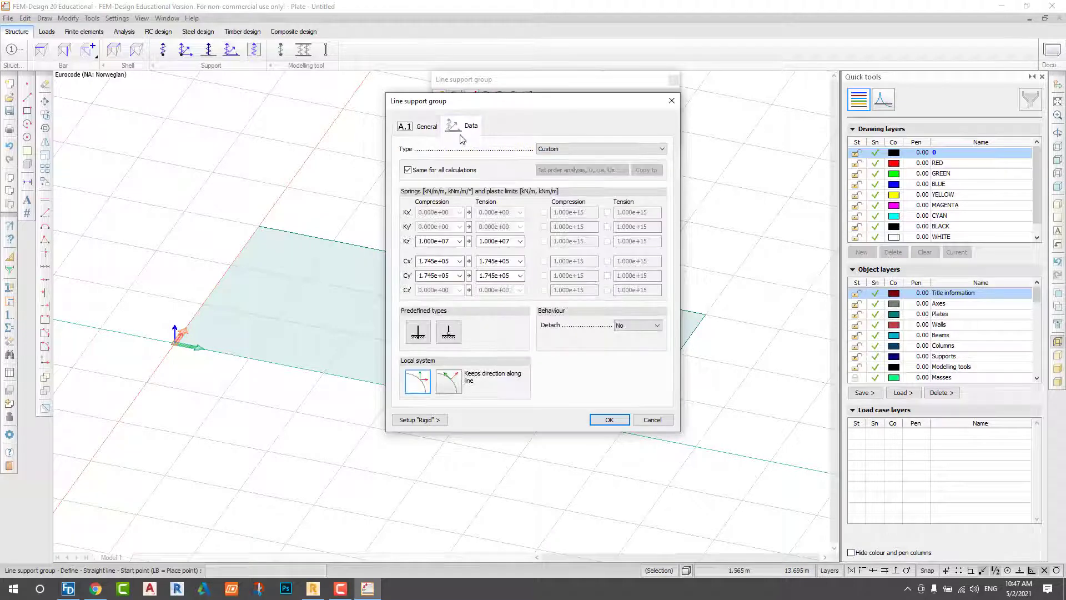
click(610, 420)
click(527, 97)
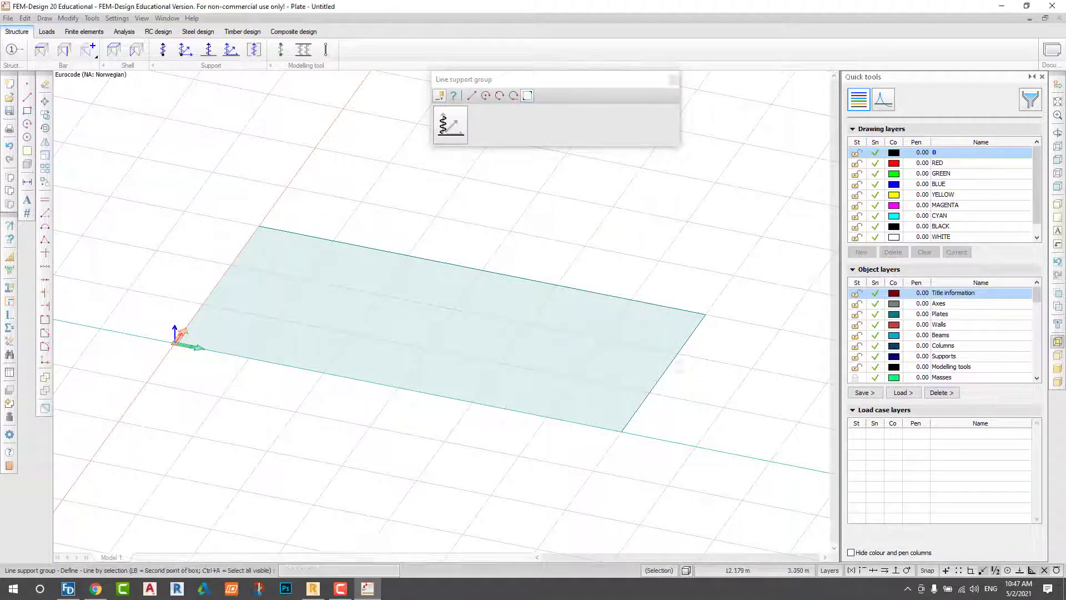
click(656, 383)
click(225, 272)
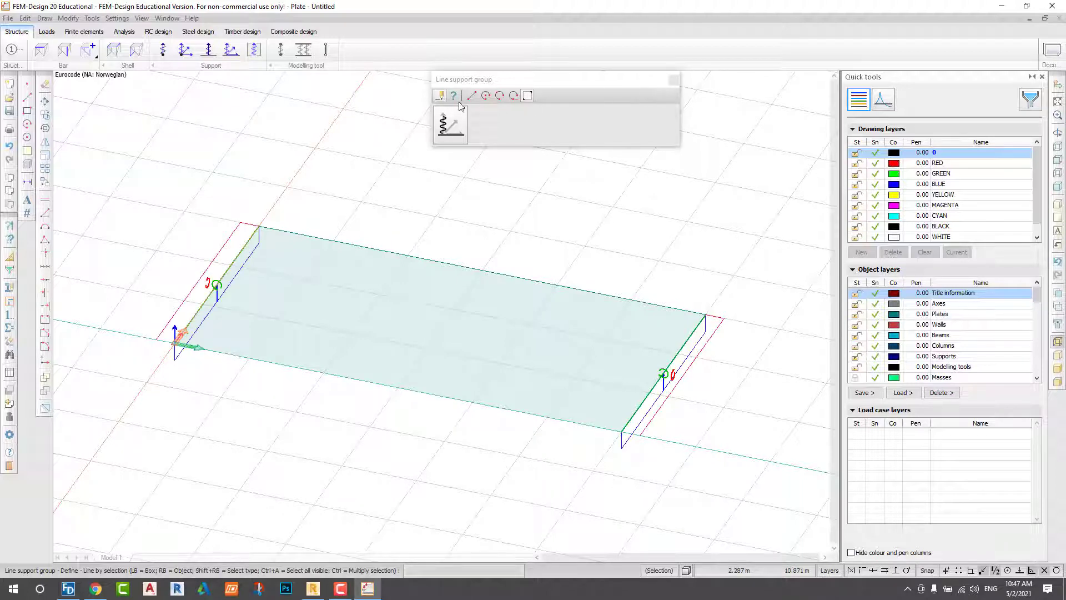
Step: Set the line support group to the predefined hinged type and choose straight-line definition
click(451, 123)
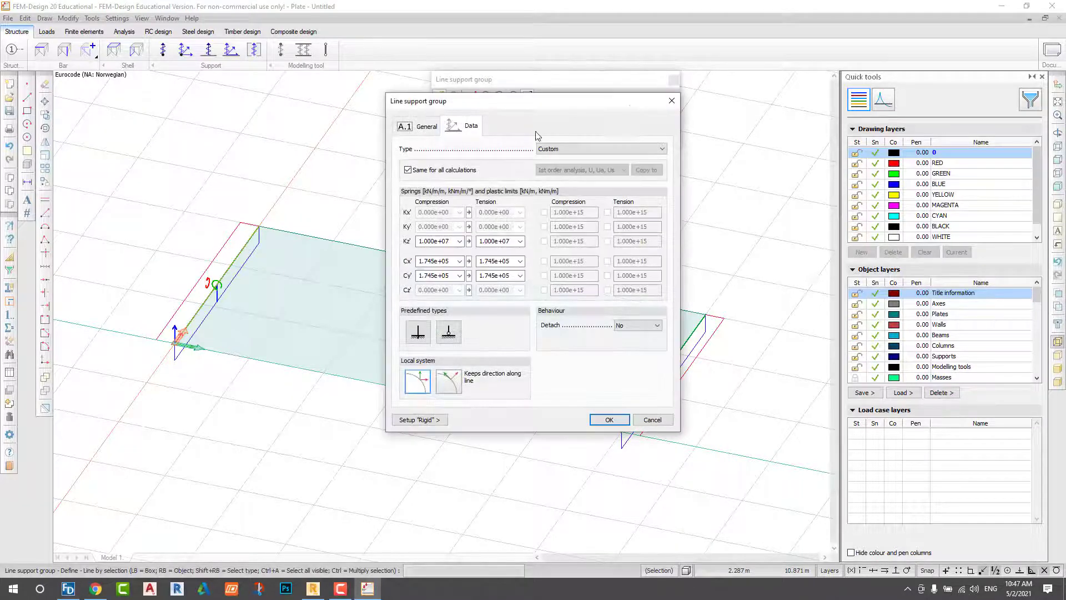
click(671, 101)
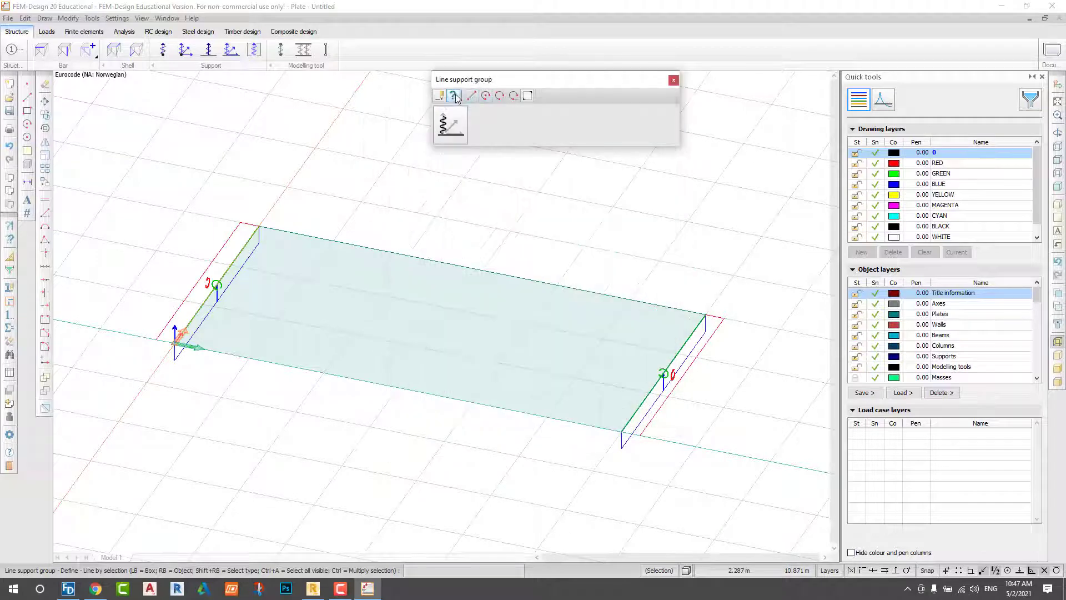
click(453, 127)
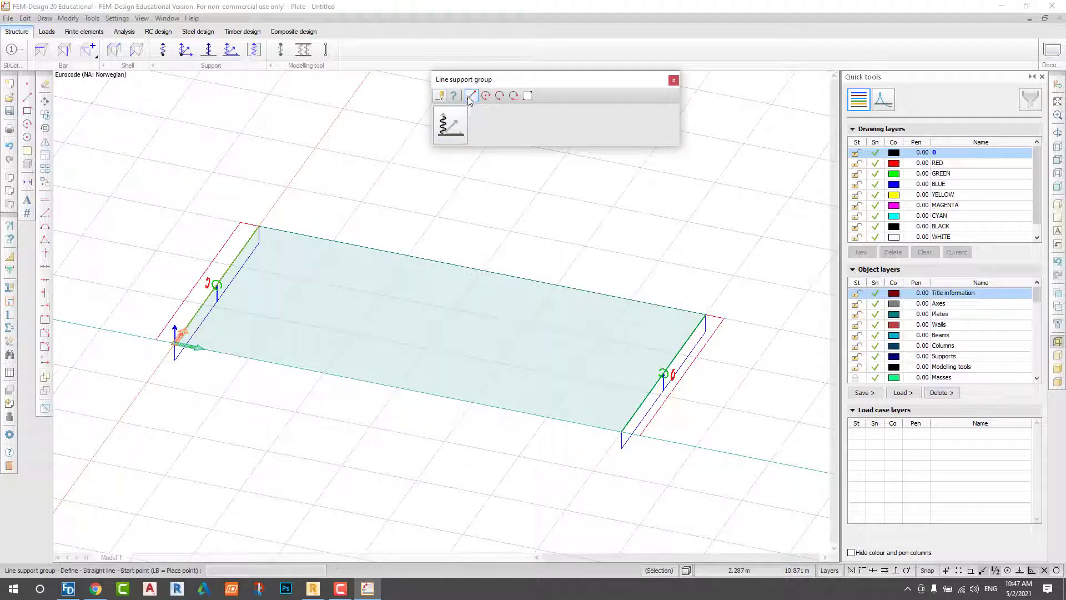
click(453, 127)
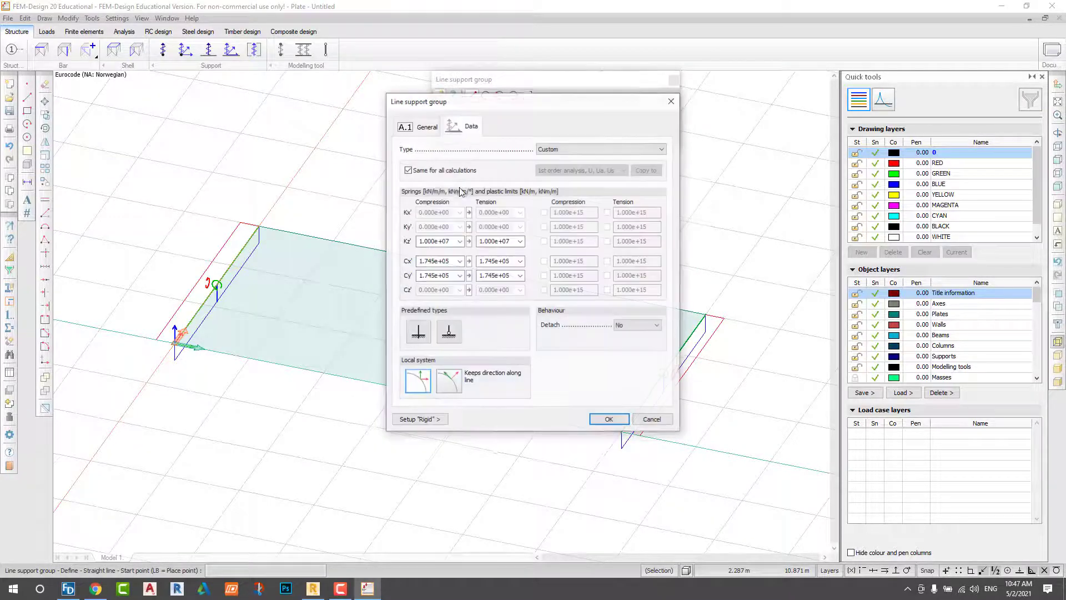
click(448, 334)
click(608, 420)
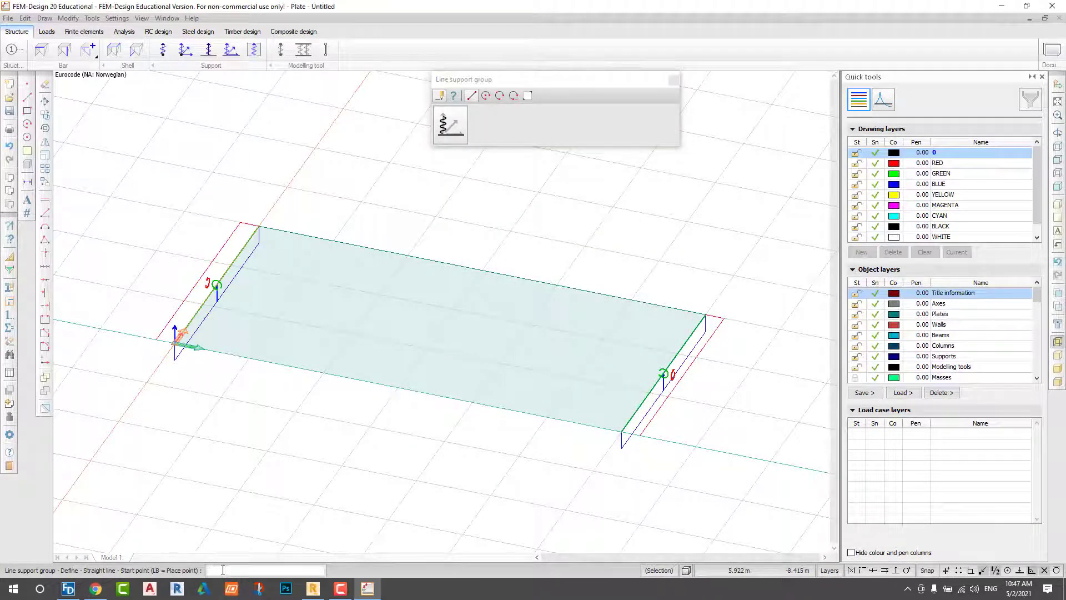
Step: Draw two hinged line supports across the plate, from 4,0 to 4,6 and from 8,0 to 8,6
text(4,0)
key(Return)
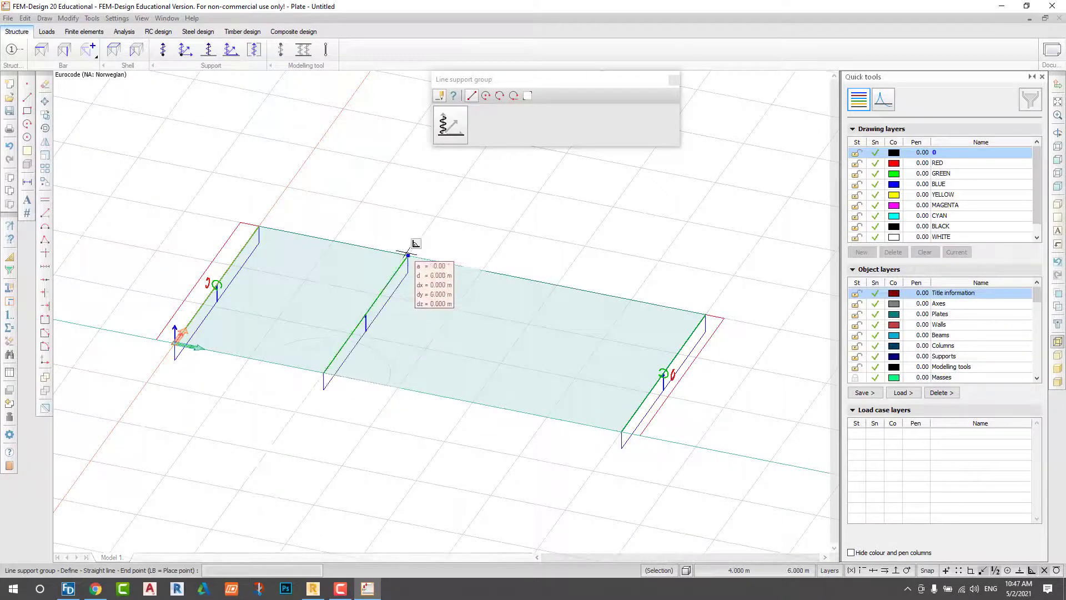
click(407, 254)
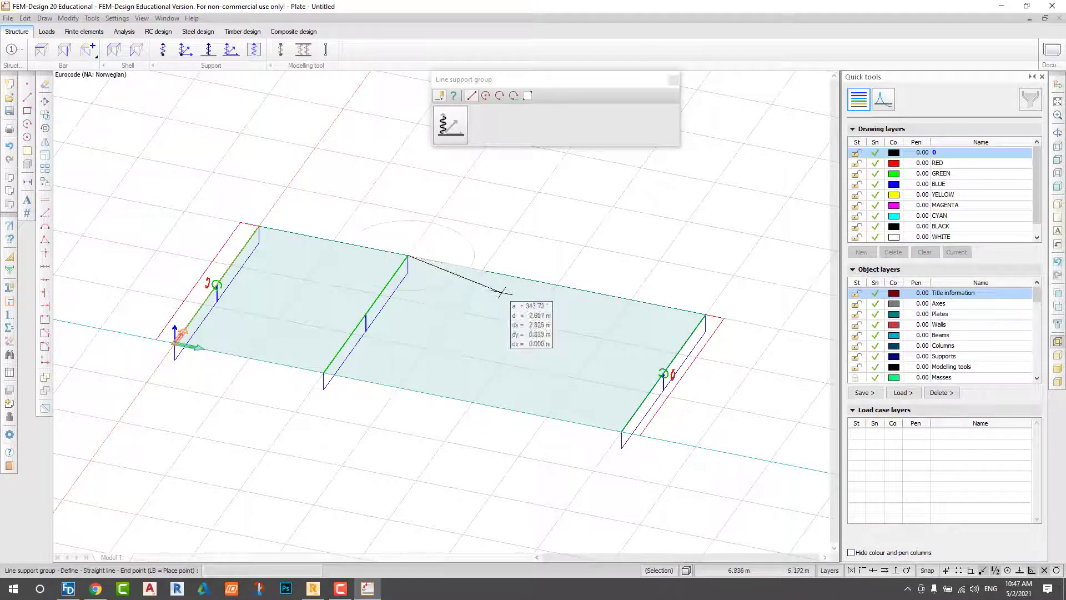
click(230, 570)
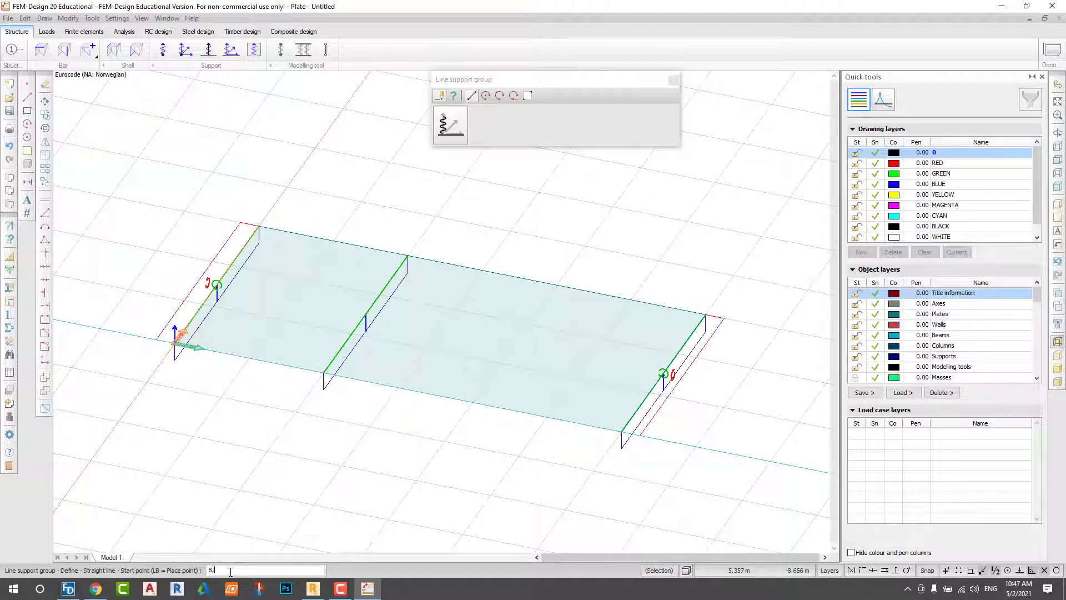
text(8,0)
key(Return)
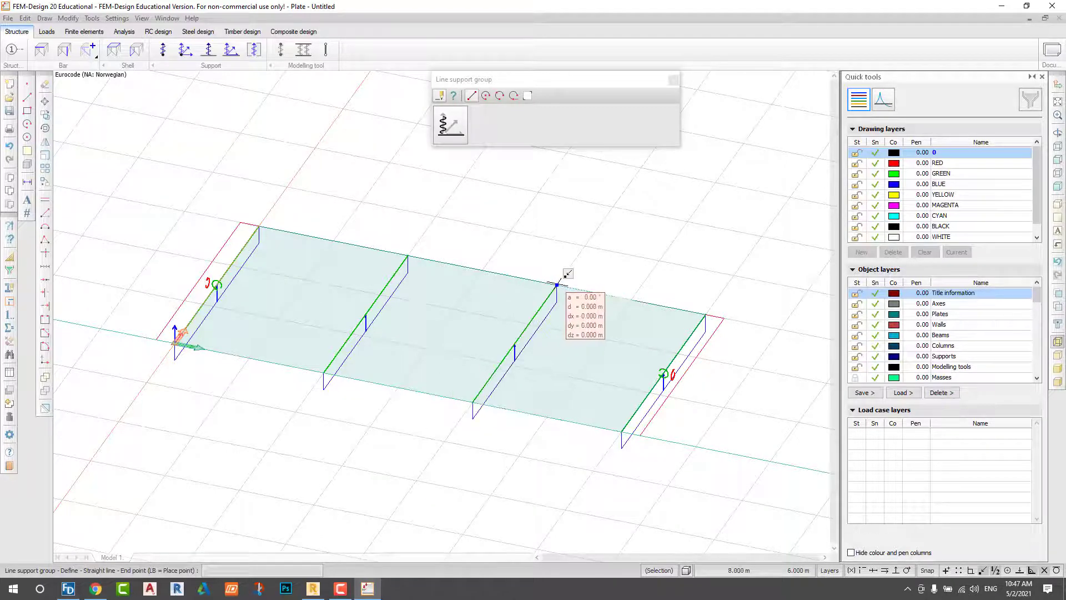
click(551, 283)
scroll(555, 252, down, 1)
scroll(554, 252, up, 1)
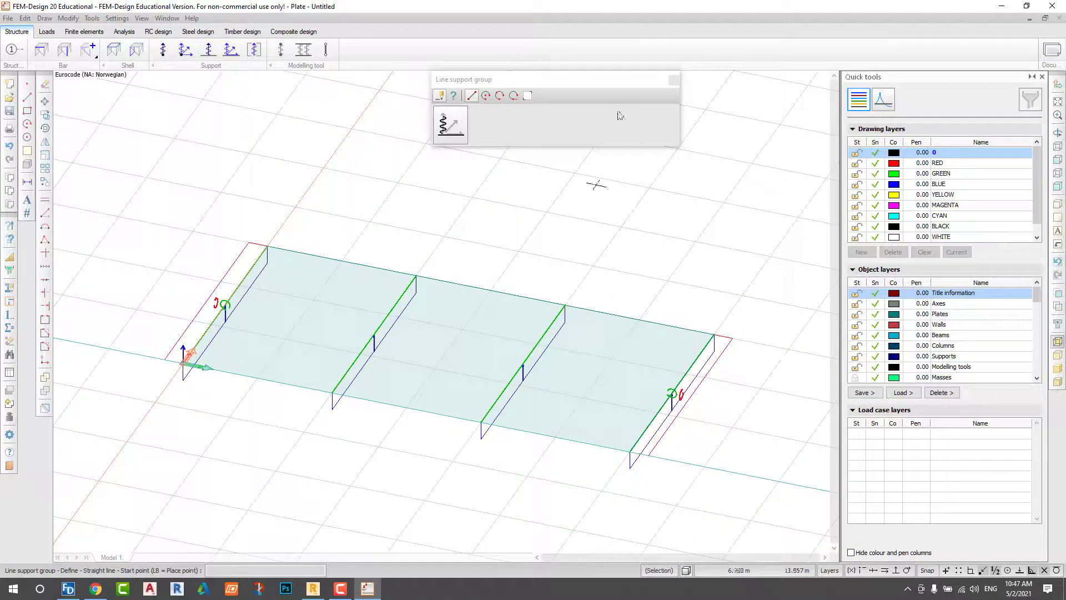
click(673, 84)
Step: Create load case D1 and set its type to +Struc. dead load
middle_drag(553, 245, 494, 227)
scroll(494, 227, up, 2)
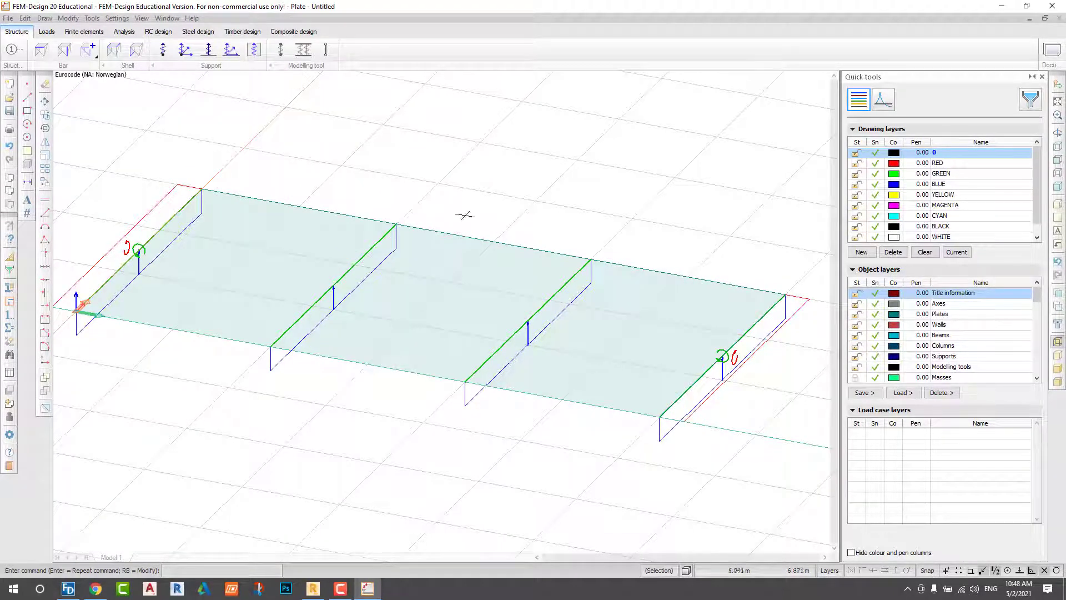
click(45, 33)
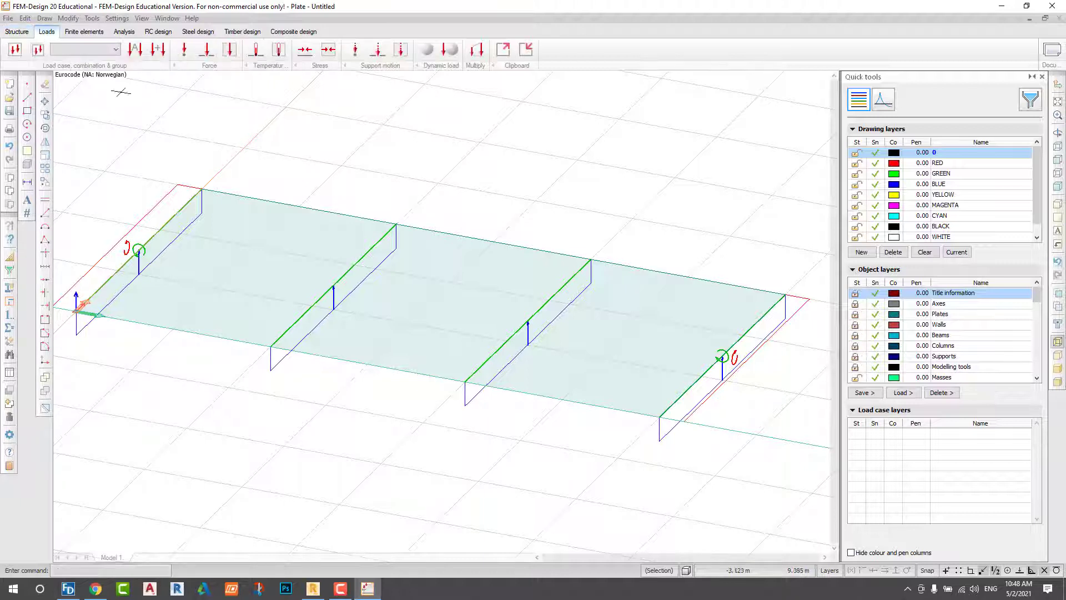
click(15, 49)
click(451, 194)
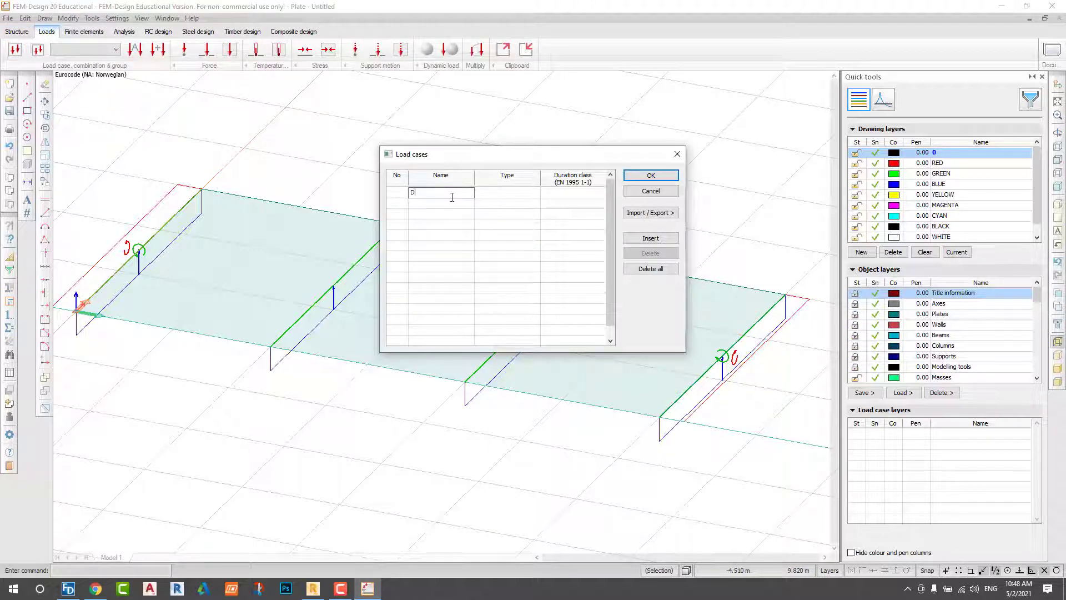
click(536, 194)
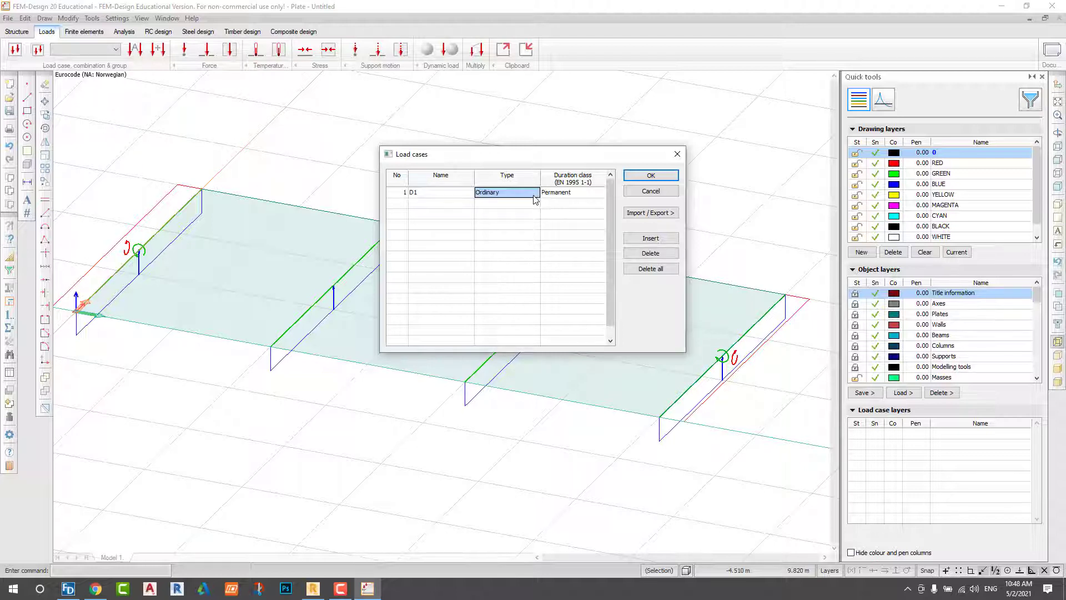
click(537, 194)
click(523, 213)
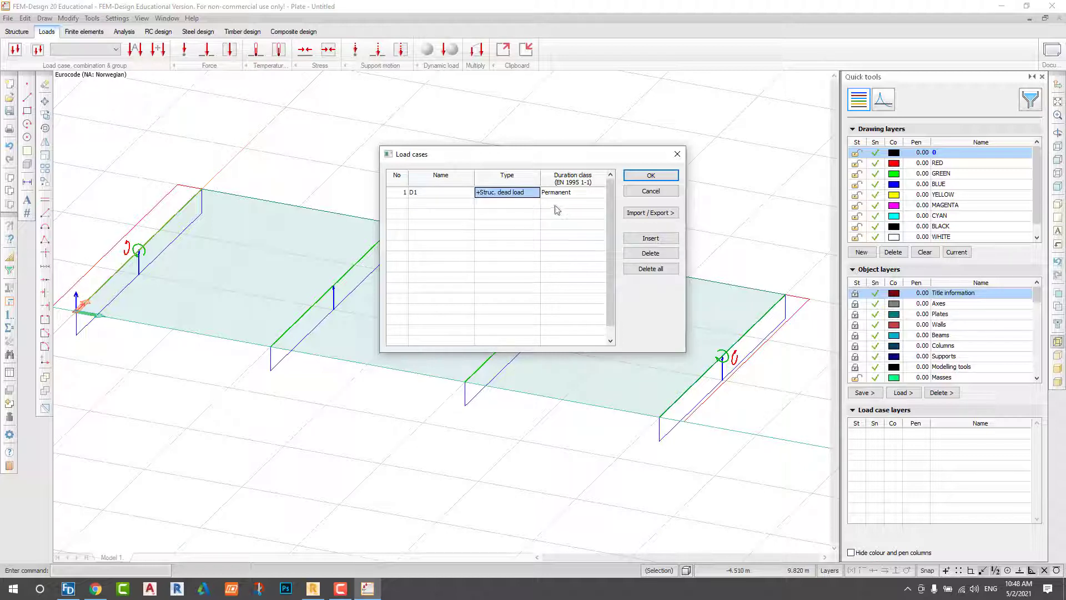
Step: Add a second load case named SD with the Ordinary type
click(438, 203)
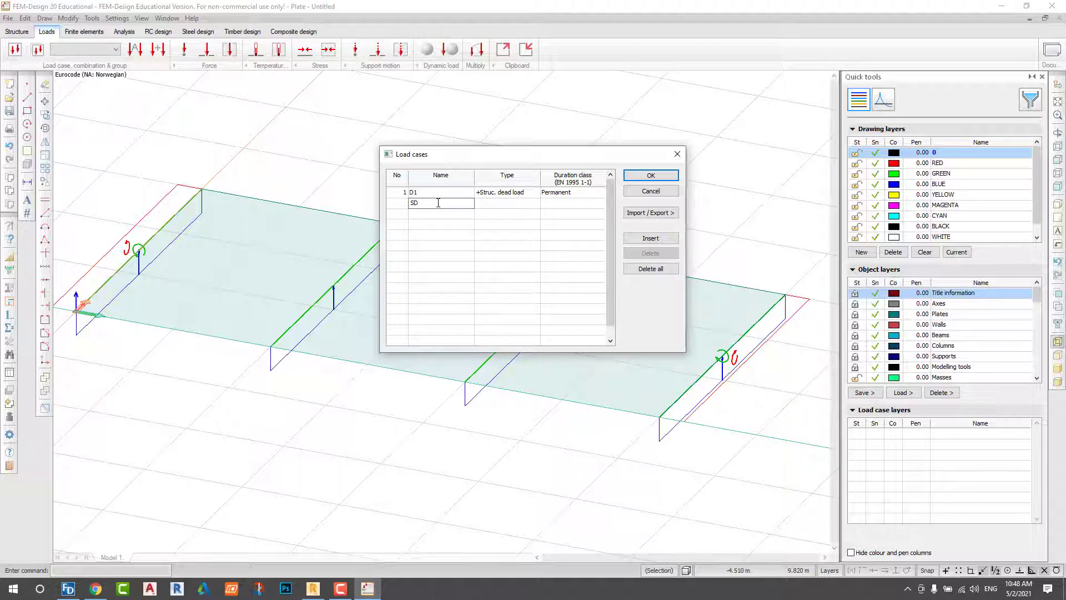
text(SD)
click(490, 205)
click(490, 204)
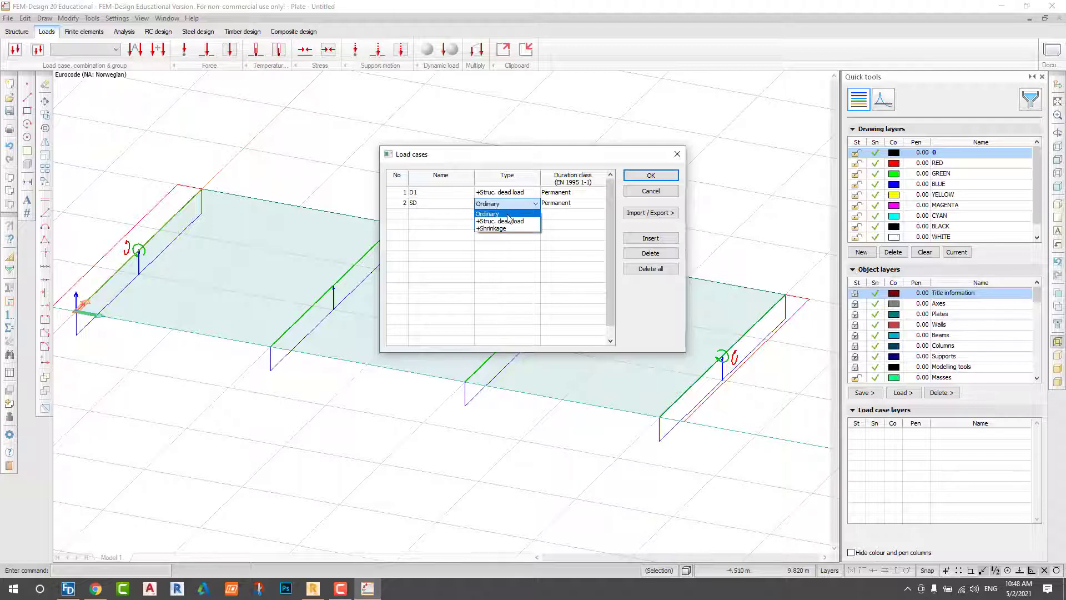
click(509, 215)
Step: Add a third load case named L, keeping the Ordinary type, and set its duration class to Long-term
click(429, 213)
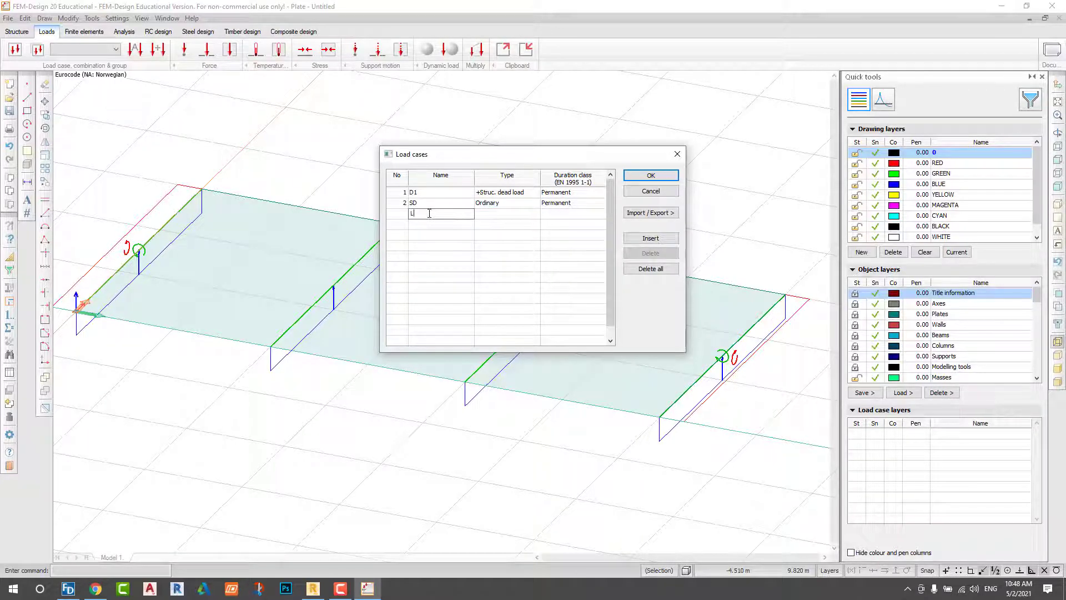
click(515, 216)
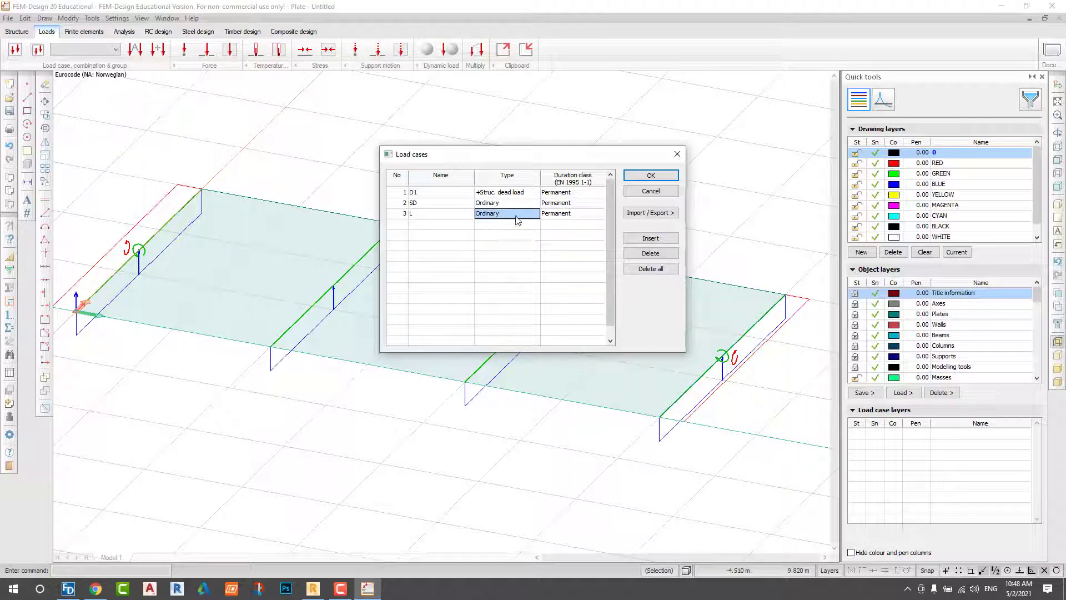
click(573, 216)
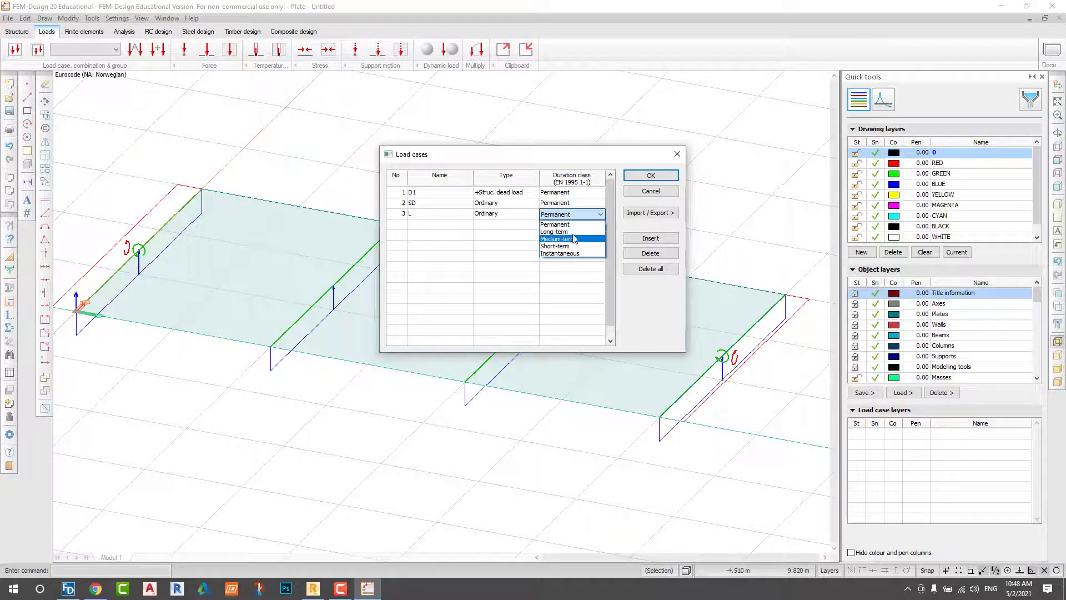
click(559, 232)
Step: Add a fourth load case named Shrinkage with the +Shrinkage type and accept the load case list
click(437, 224)
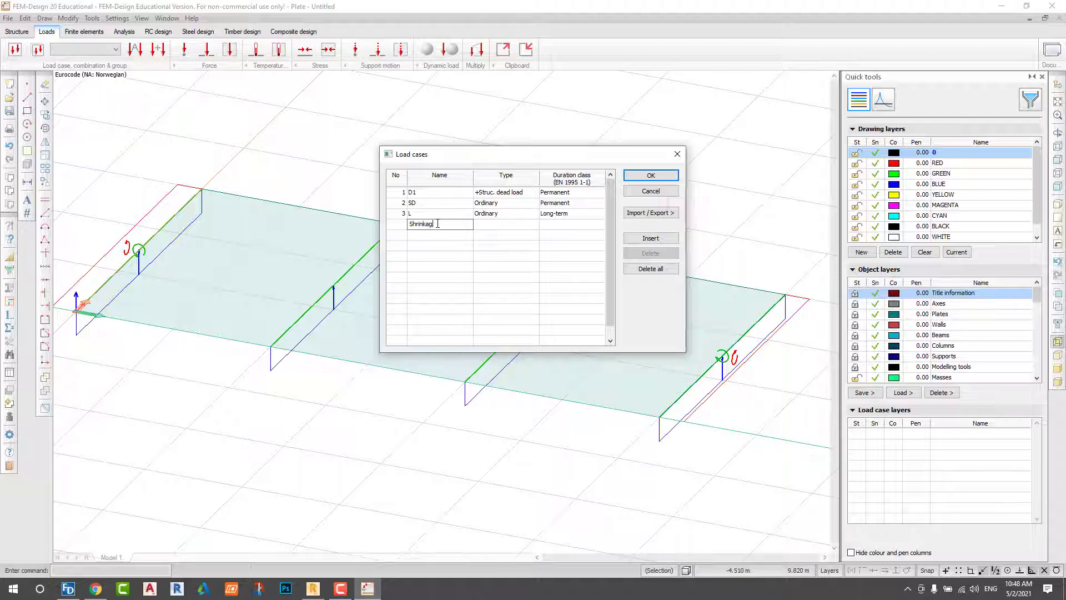
click(481, 225)
click(481, 225)
click(536, 251)
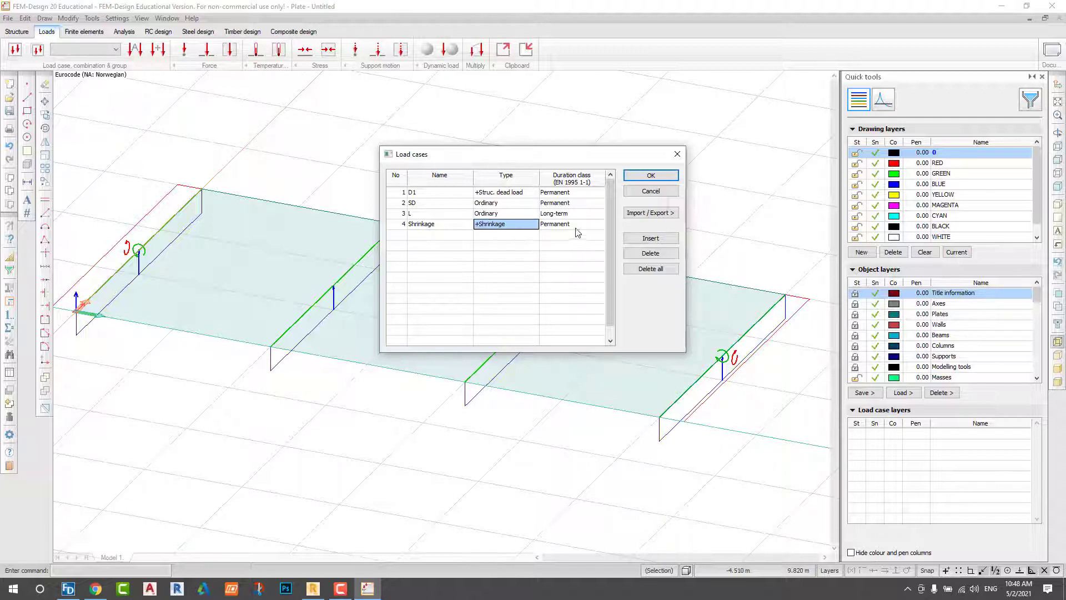
click(651, 176)
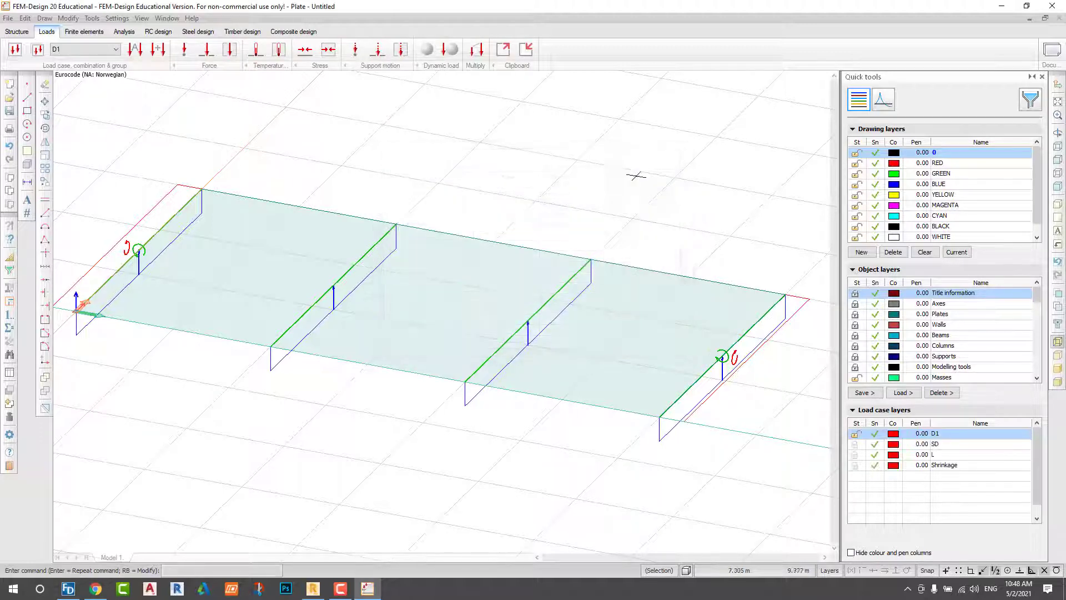
Step: Switch the model through other display modes to an opaque shaded view of the plate
scroll(623, 176, down, 1)
drag(643, 197, 576, 197)
key(Escape)
click(1058, 341)
click(1058, 368)
click(1058, 325)
scroll(544, 210, up, 1)
scroll(544, 210, down, 1)
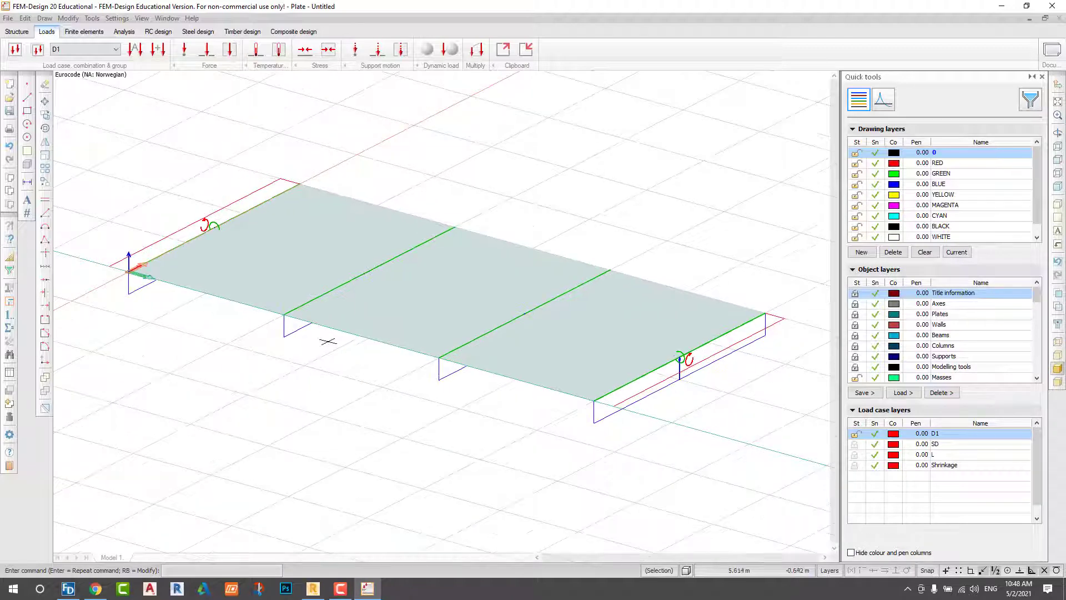
Step: Review the display settings for loads, including the graphical options and load scales
click(9, 434)
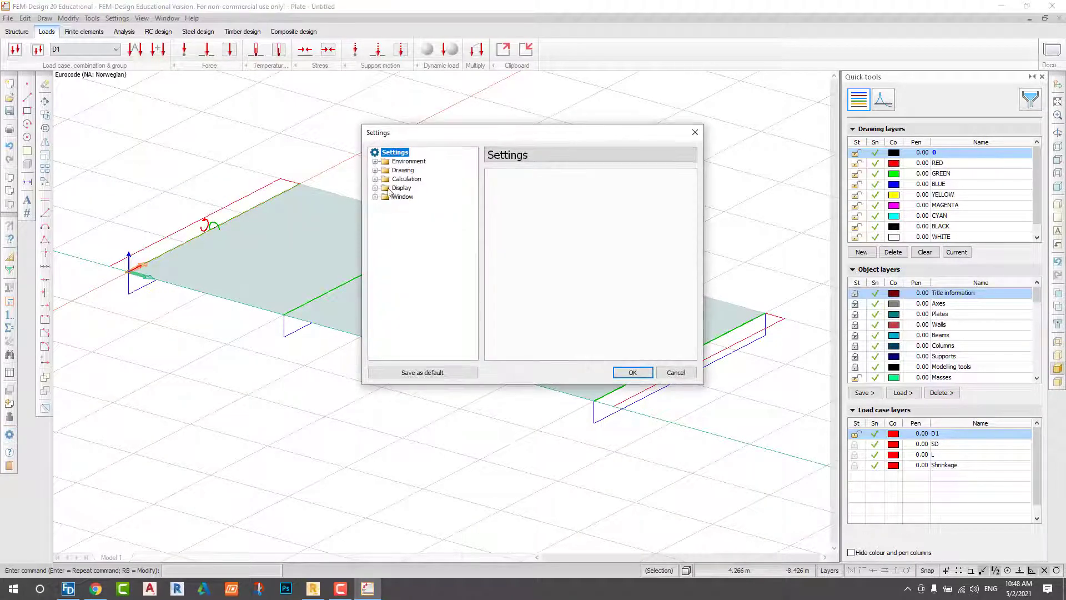
click(376, 187)
click(409, 277)
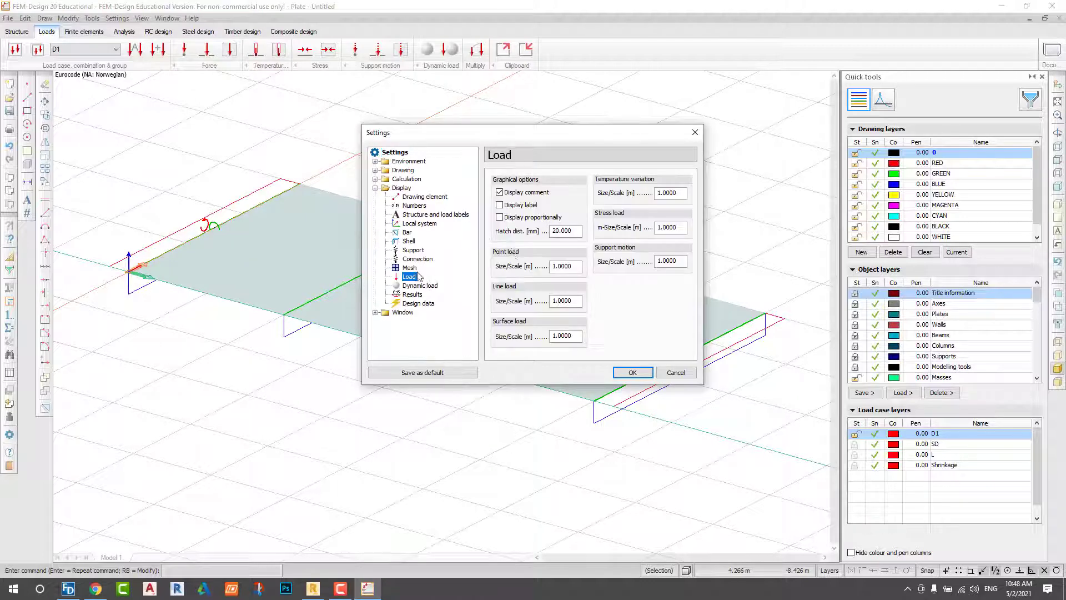
click(505, 208)
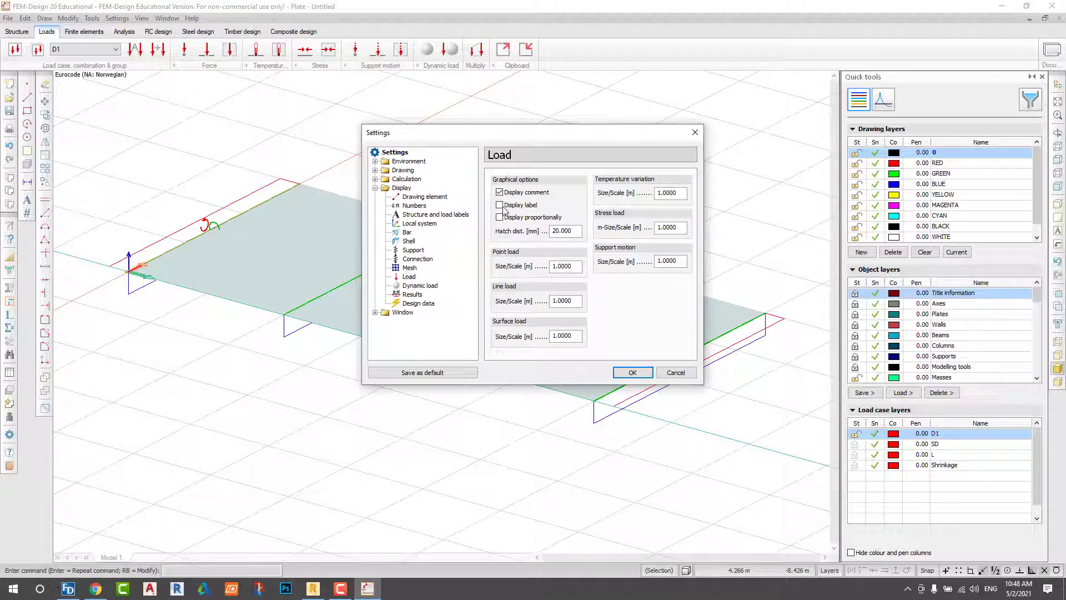
click(632, 373)
Step: Return the model to the transparent display that shows the supports beneath the plate
scroll(591, 269, up, 1)
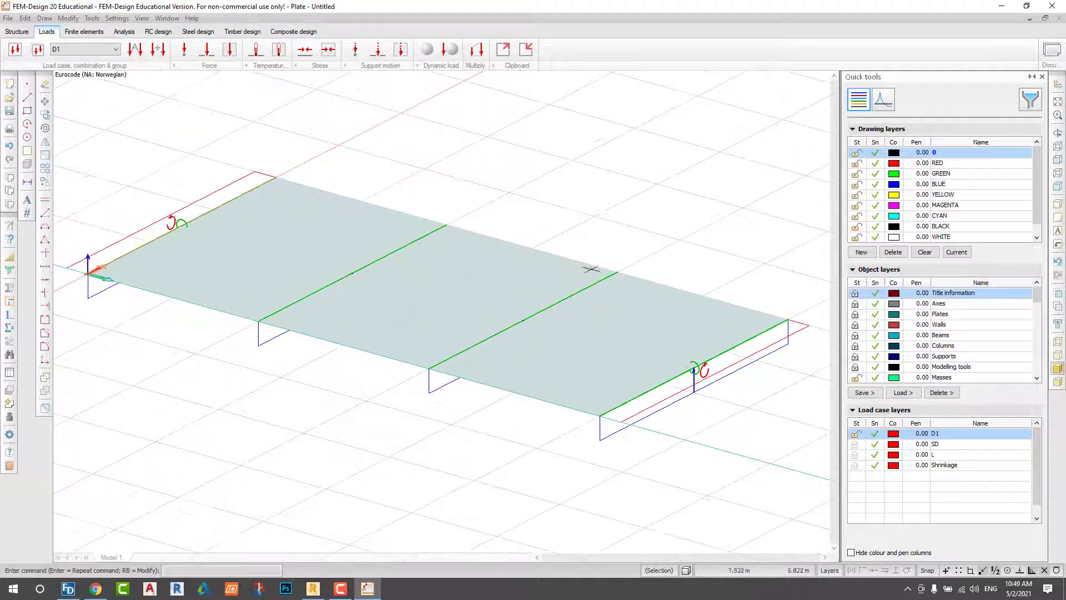
click(1058, 342)
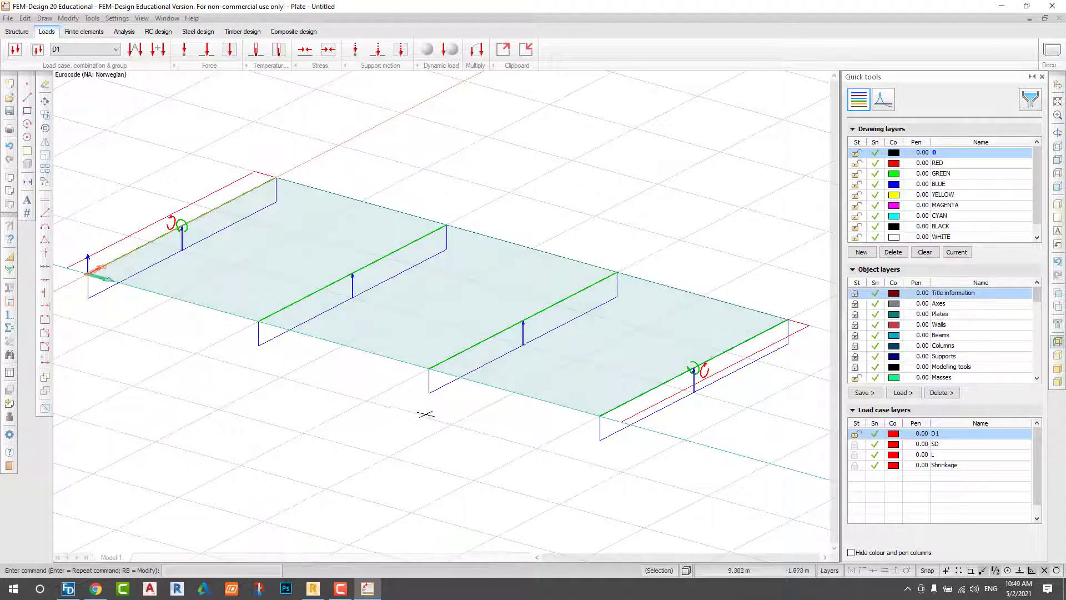
mouse_move(424, 415)
middle_down()
mouse_move(457, 412)
mouse_move(442, 410)
middle_up()
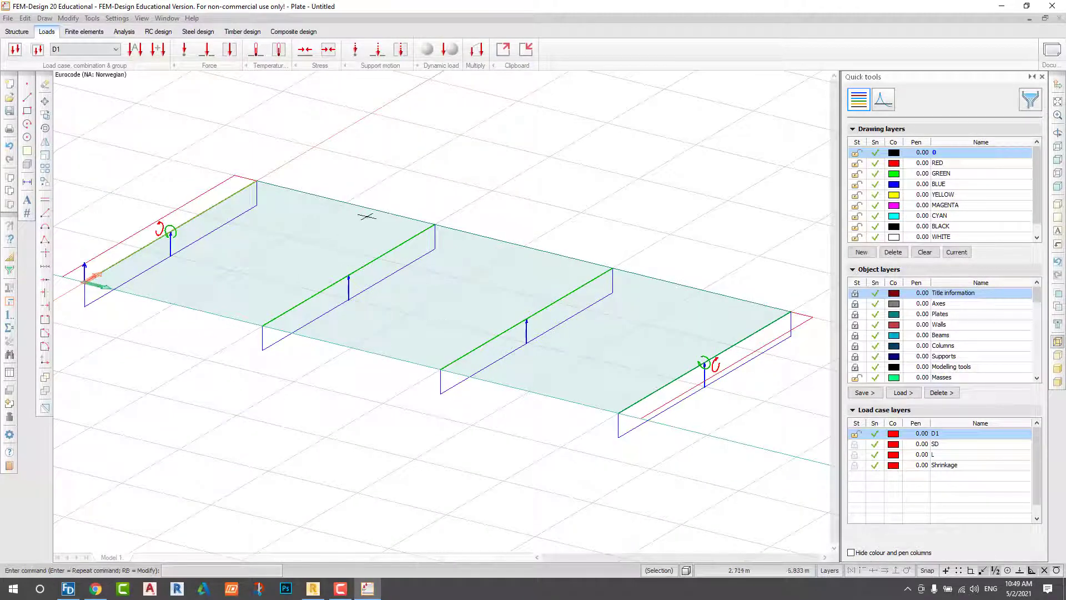
Step: Apply a 2 kN/m2 surface load in load case SD to the whole plate by picking its existing region
click(236, 53)
click(85, 50)
click(101, 69)
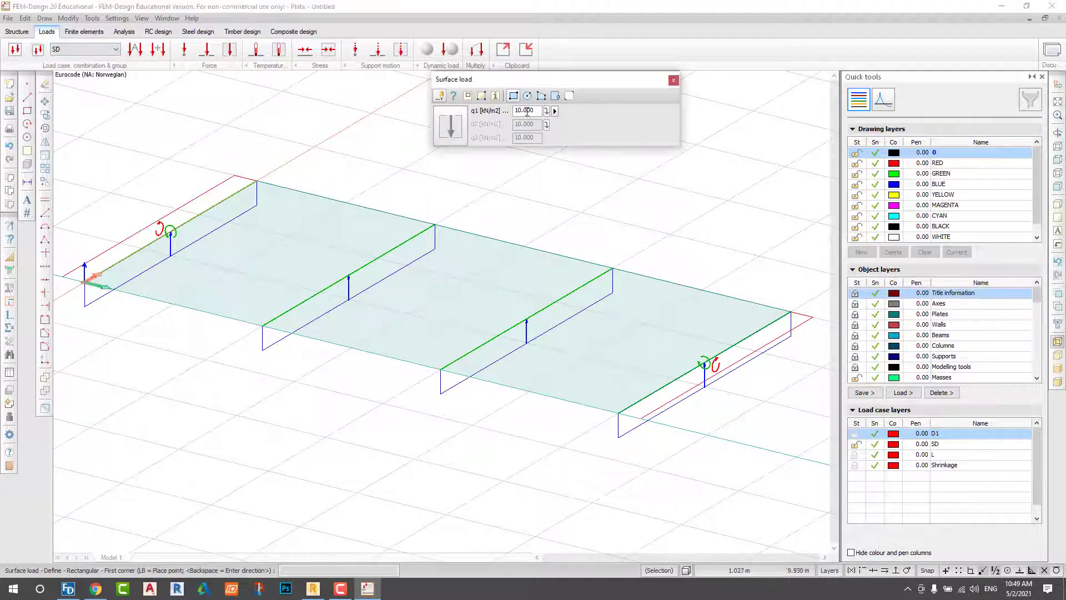
text(2)
click(569, 96)
click(686, 300)
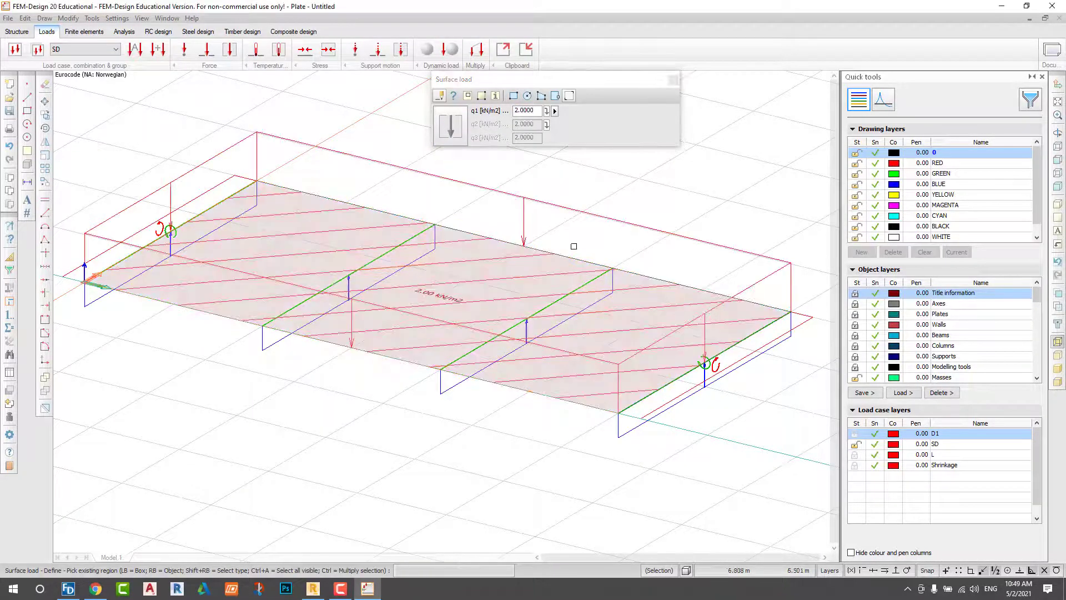
scroll(573, 245, up, 3)
middle_drag(575, 238, 600, 231)
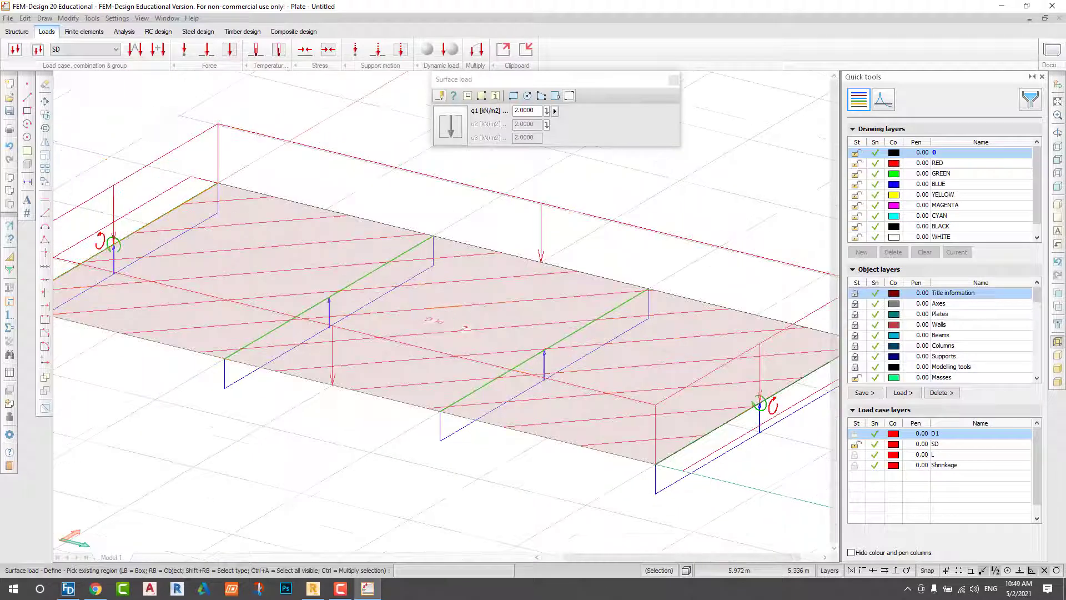
Step: Make L the active load case and set the surface load to the predefined category B office areas value of 3.0 kN/m2
click(97, 53)
click(66, 77)
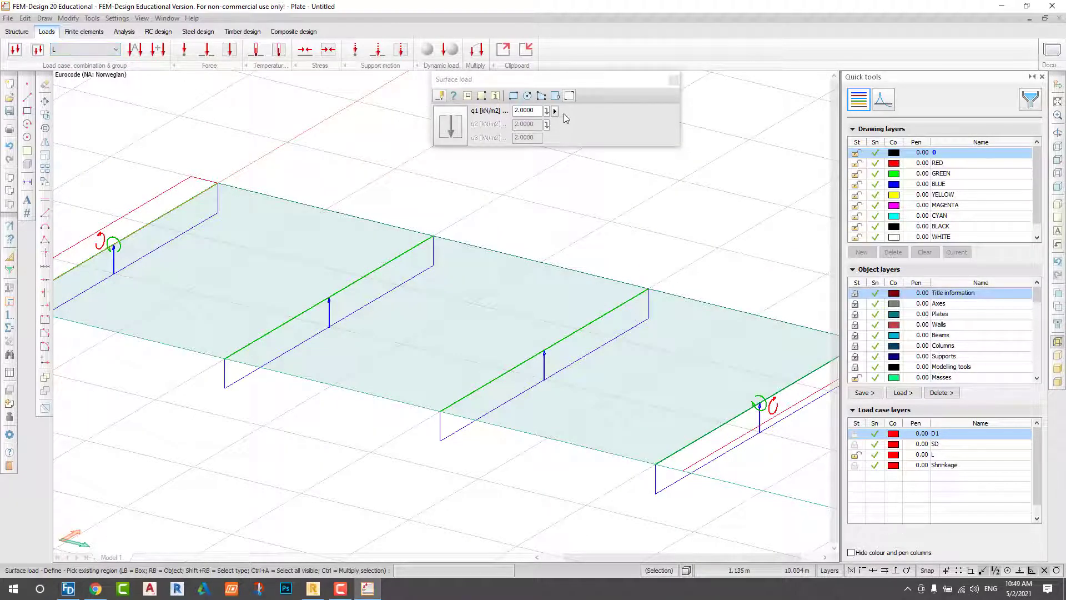
click(555, 111)
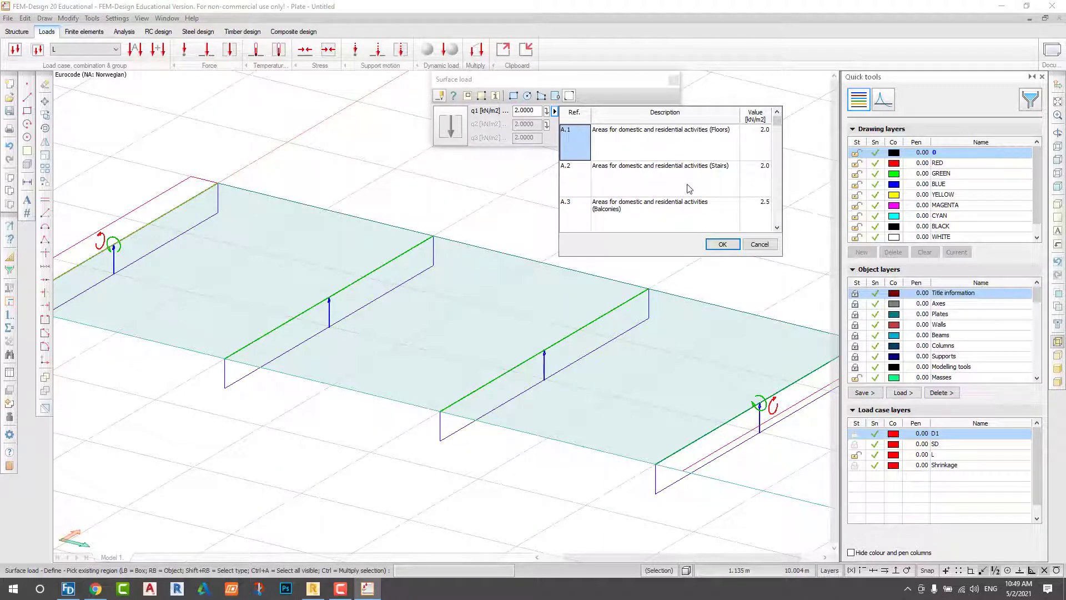
scroll(698, 216, down, 1)
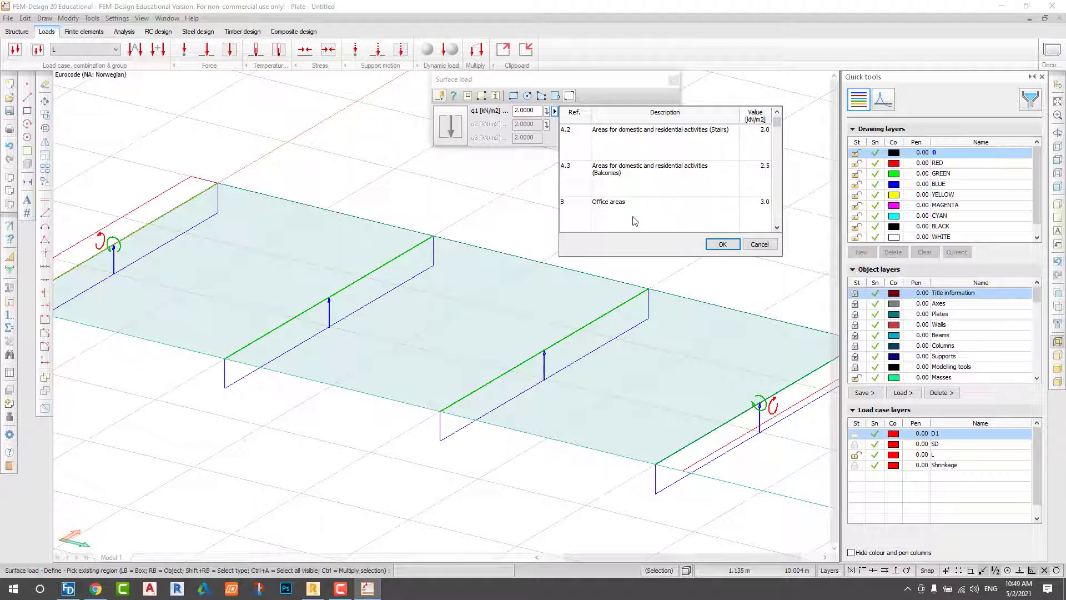
scroll(635, 221, down, 1)
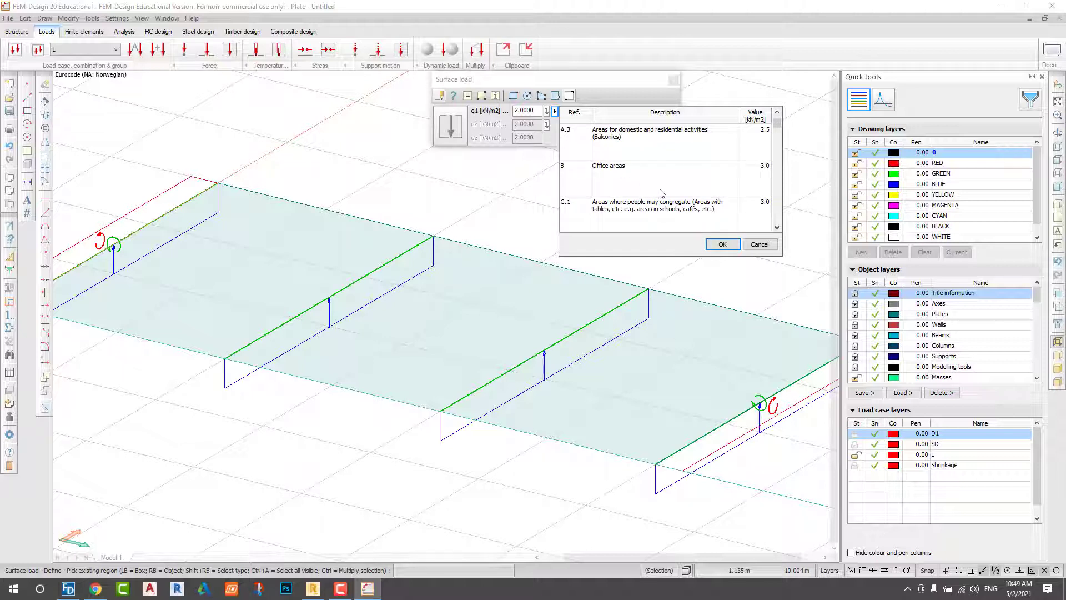
click(750, 173)
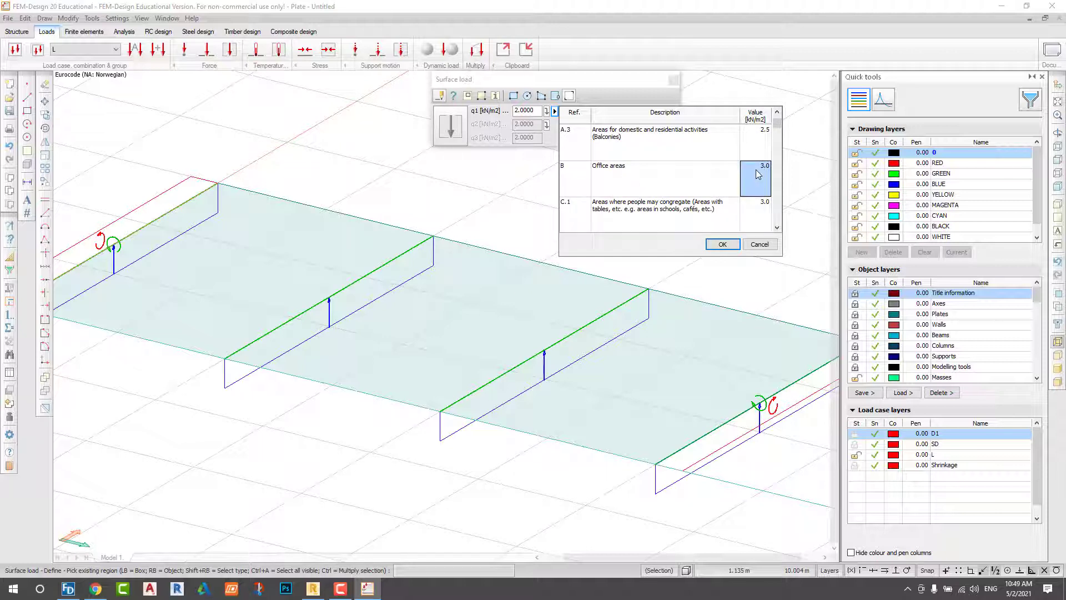
click(732, 245)
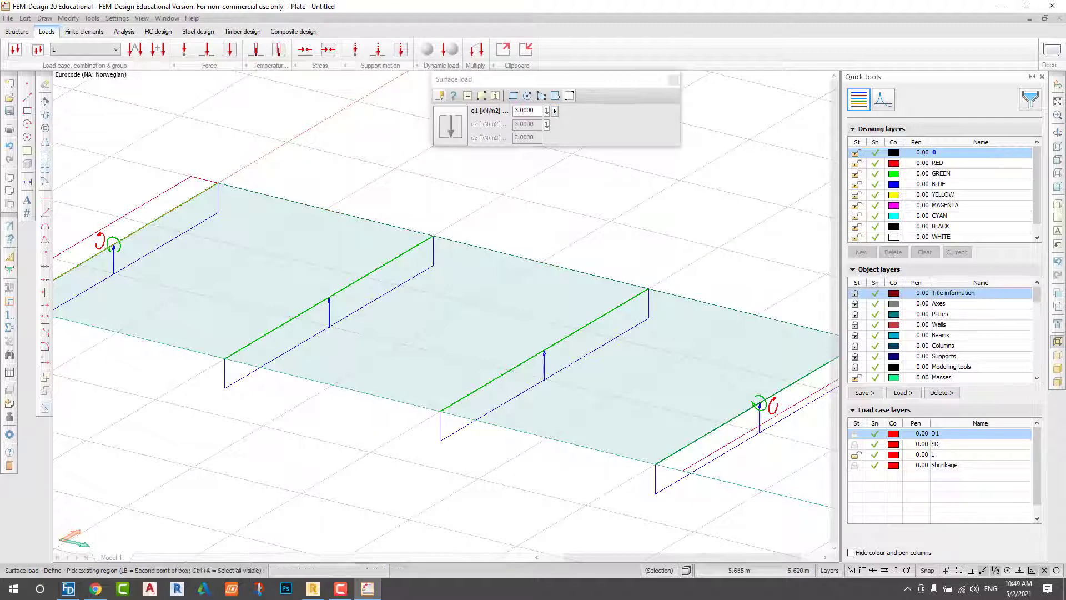
Step: Apply the 3 kN/m2 surface load to the plate's existing region and finish the surface load command
click(489, 261)
scroll(497, 289, down, 2)
scroll(524, 320, up, 3)
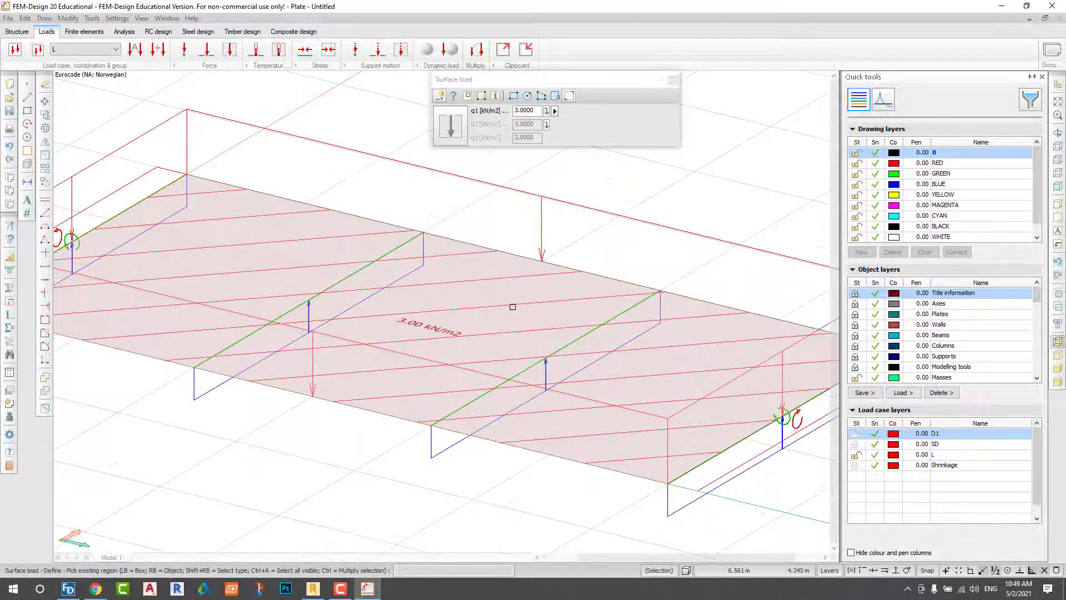
middle_drag(522, 316, 514, 306)
scroll(515, 306, down, 2)
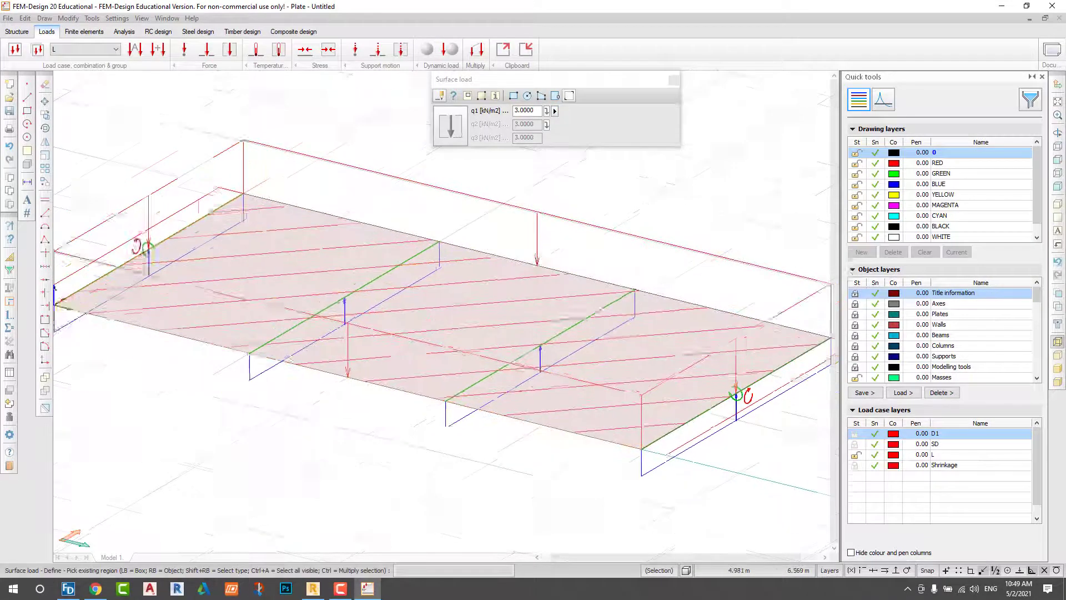
click(673, 81)
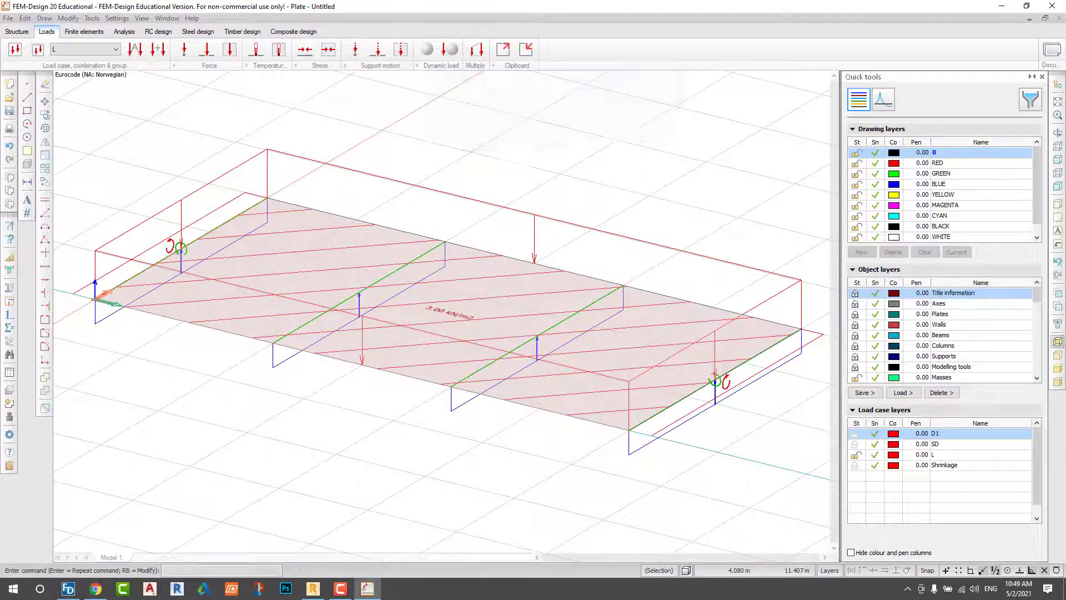
scroll(549, 173, up, 1)
scroll(549, 174, down, 1)
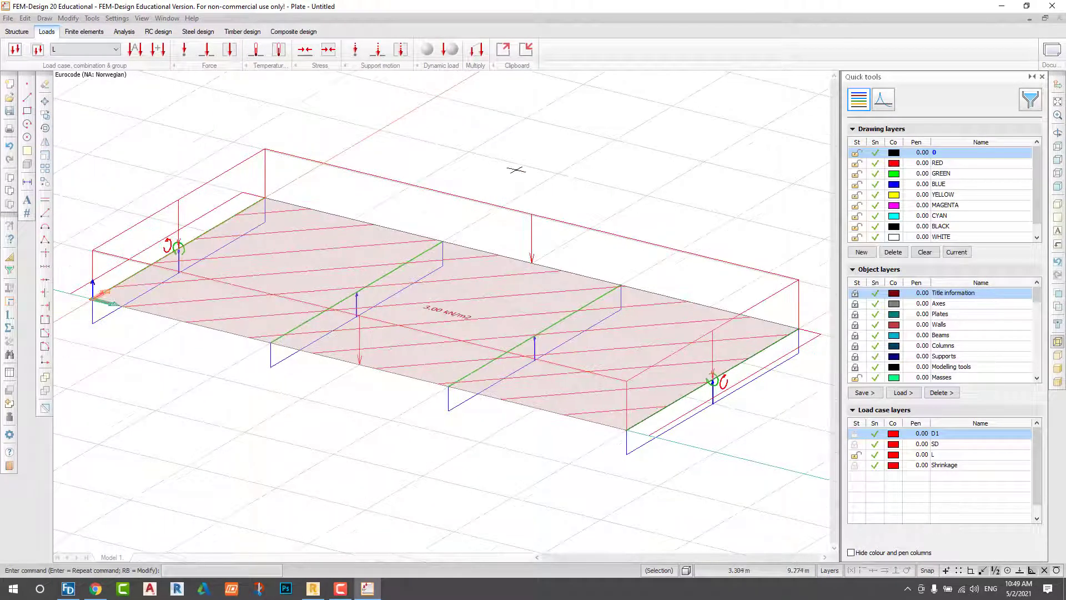
shift+middle_drag(548, 184, 717, 174)
scroll(643, 396, down, 3)
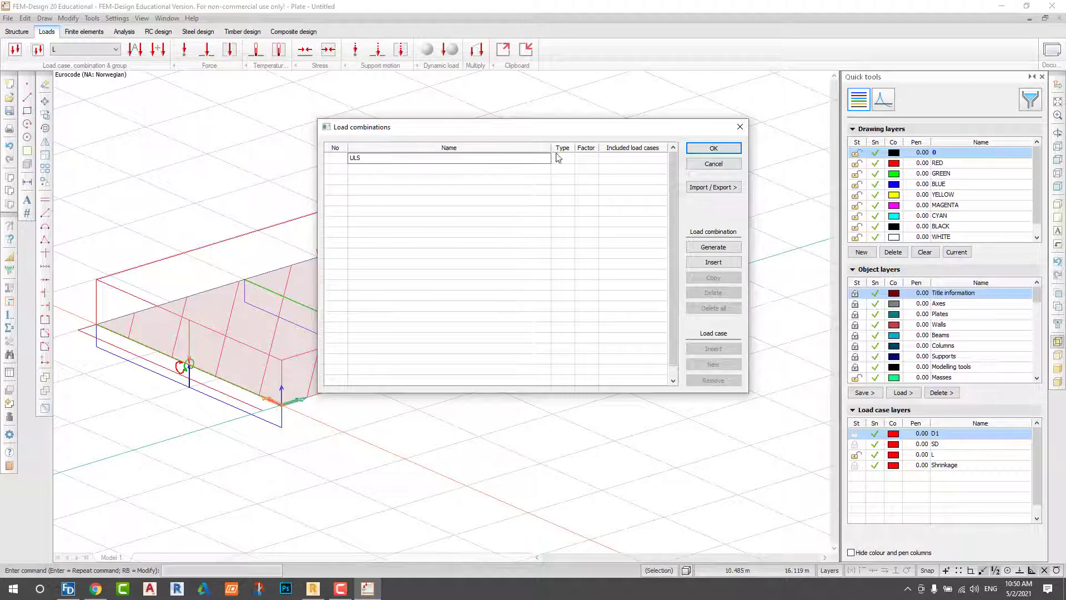
Step: Set the ULS load combination to type U and include load case D1 with a factor of 1.2
click(562, 159)
click(556, 168)
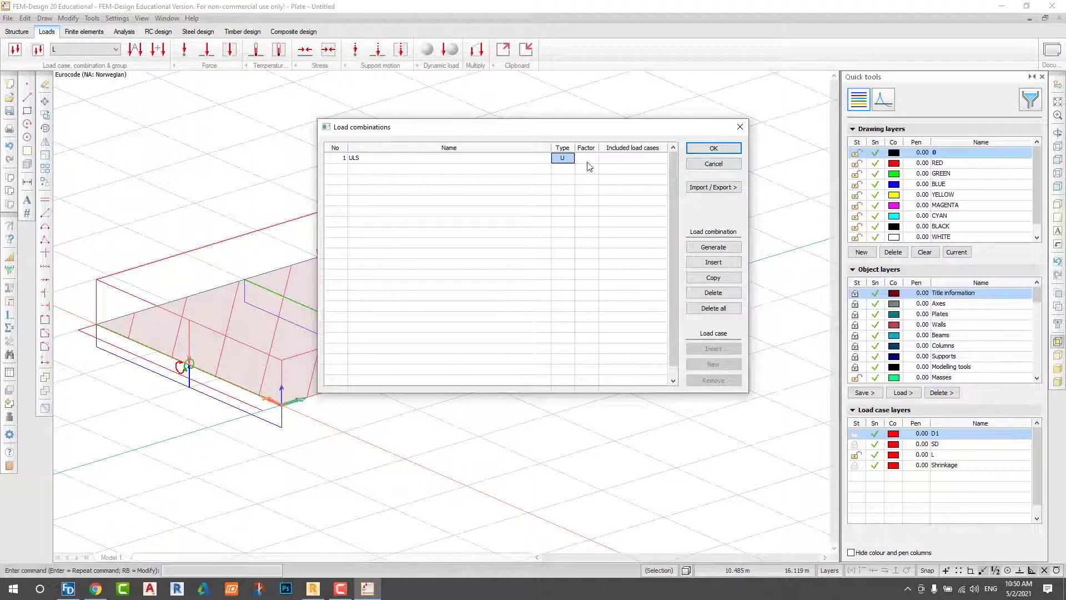
click(590, 159)
click(593, 160)
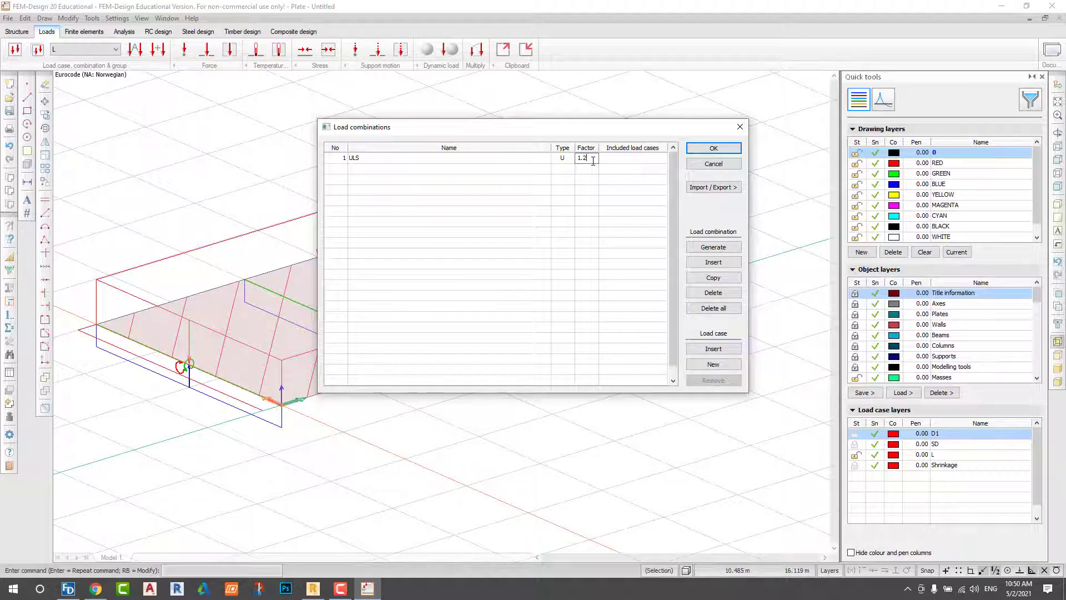
click(626, 162)
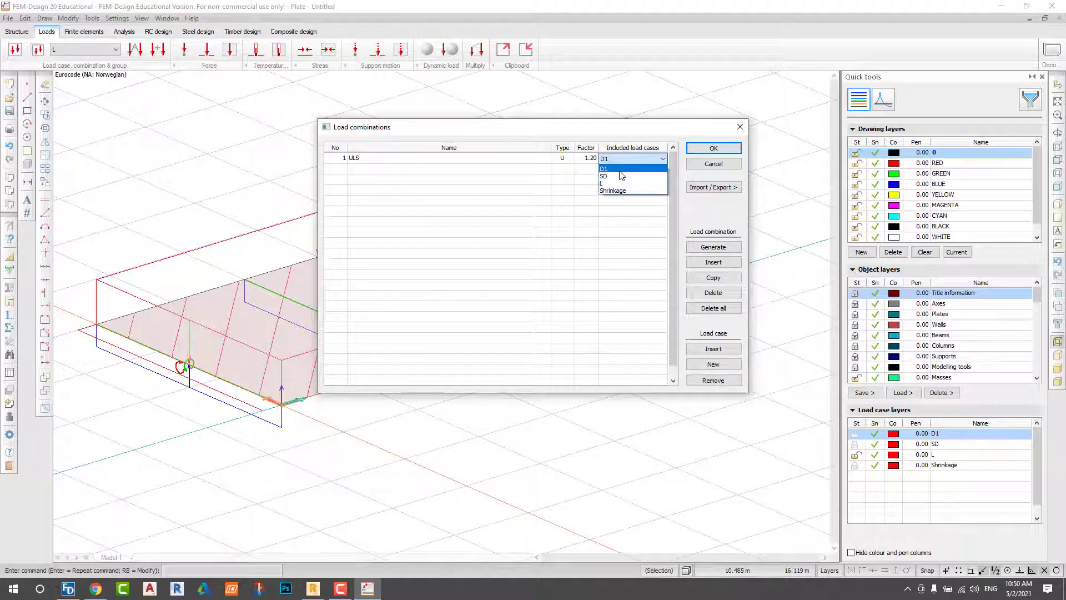
click(617, 168)
Step: Include load case SD with factor 1.2 and load case L with factor 1.5 in the ULS combination
click(622, 169)
click(614, 185)
click(593, 170)
click(594, 169)
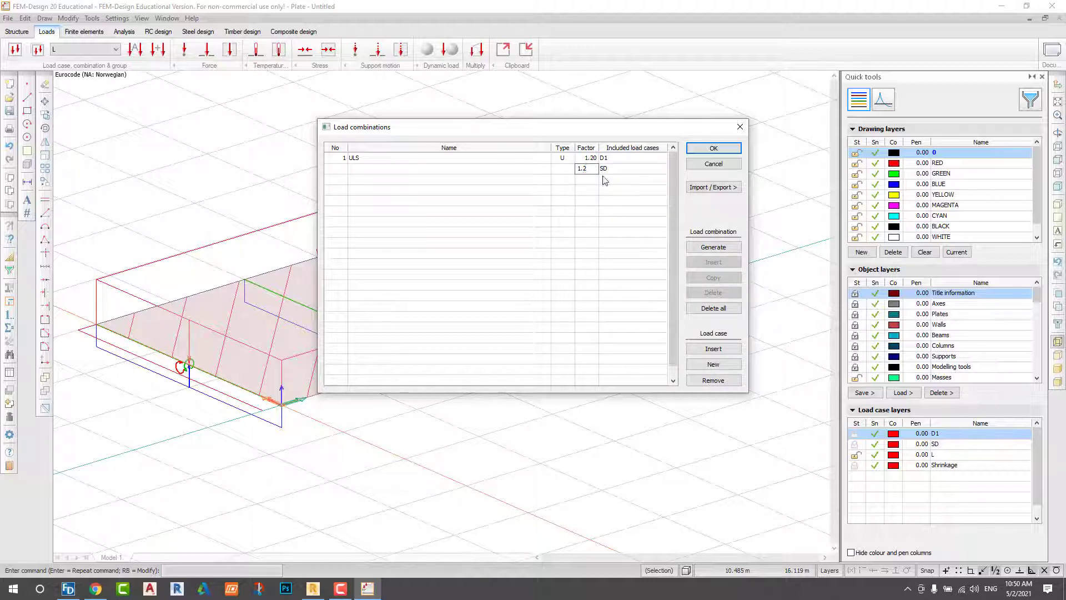
click(606, 180)
click(606, 204)
click(586, 180)
click(595, 177)
click(631, 191)
Step: Add a second load combination named SLS of type Sq (quasi-permanent) and include load case D1 with a factor of 1.0
click(371, 191)
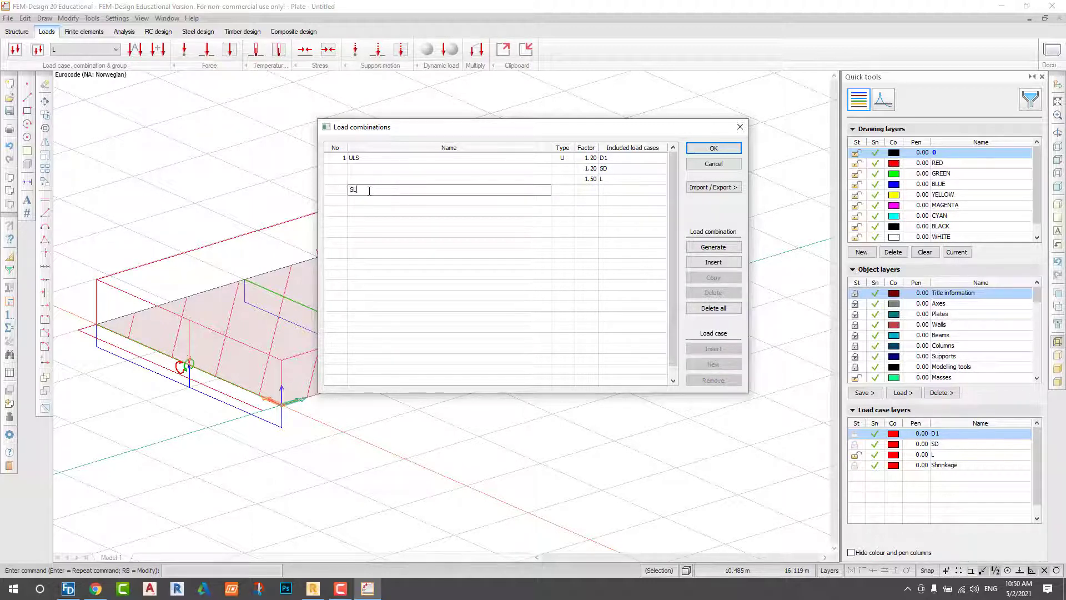
text(SLS)
click(563, 190)
click(570, 190)
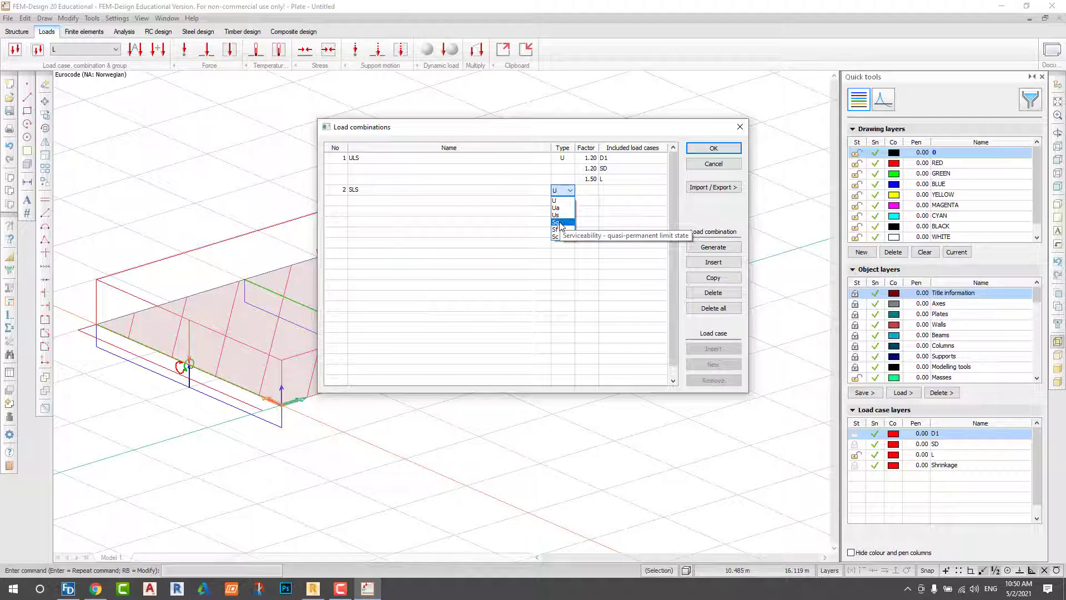
click(555, 222)
click(591, 190)
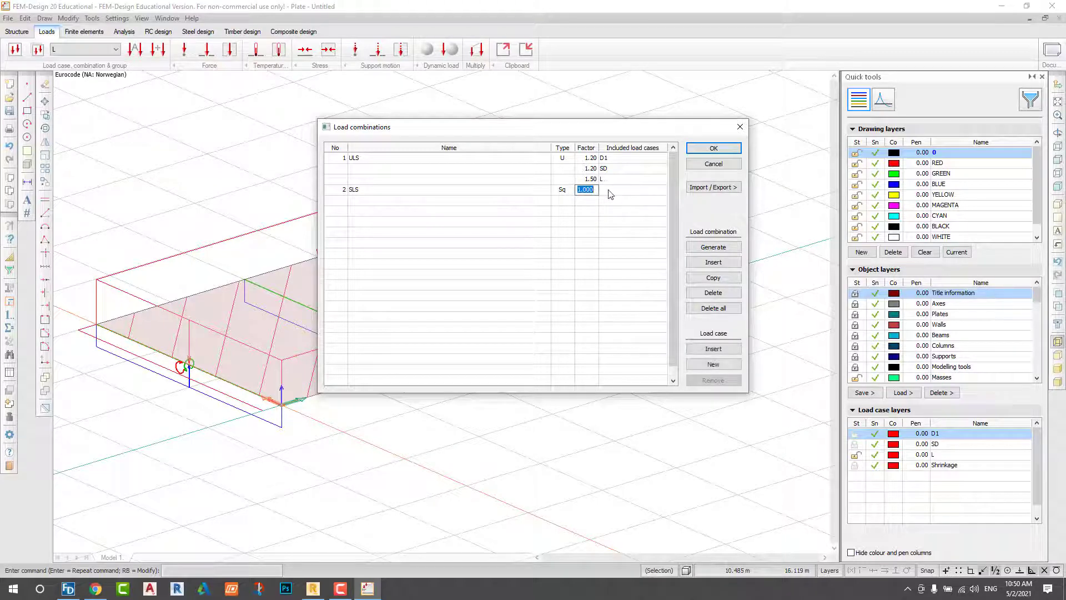
click(611, 192)
click(611, 201)
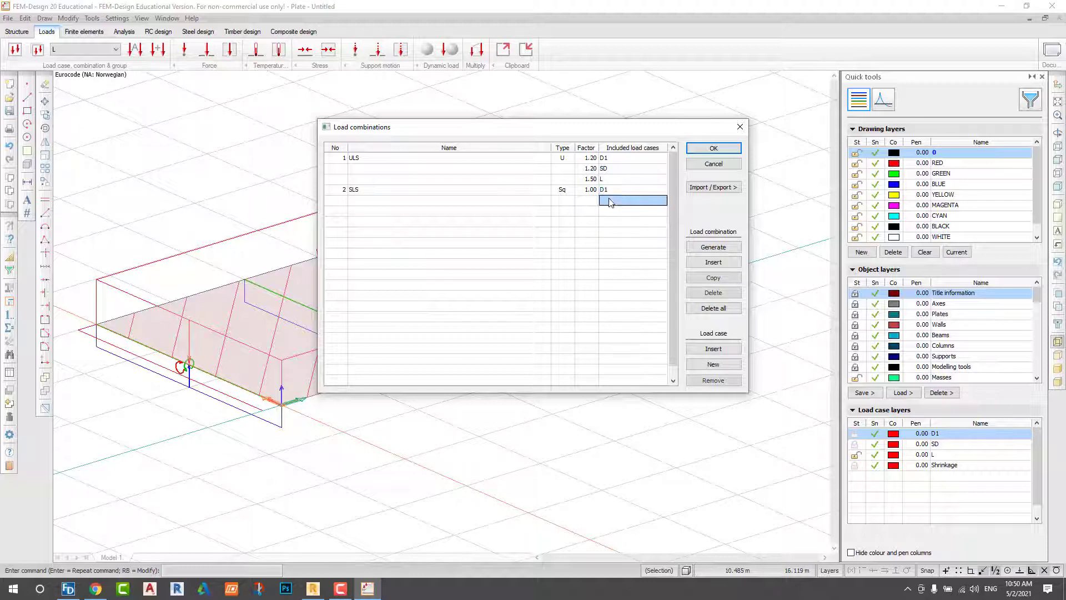
Step: Include load case SD with factor 1.0 and load case L with factor 0.7 in the SLS combination
click(611, 201)
click(613, 214)
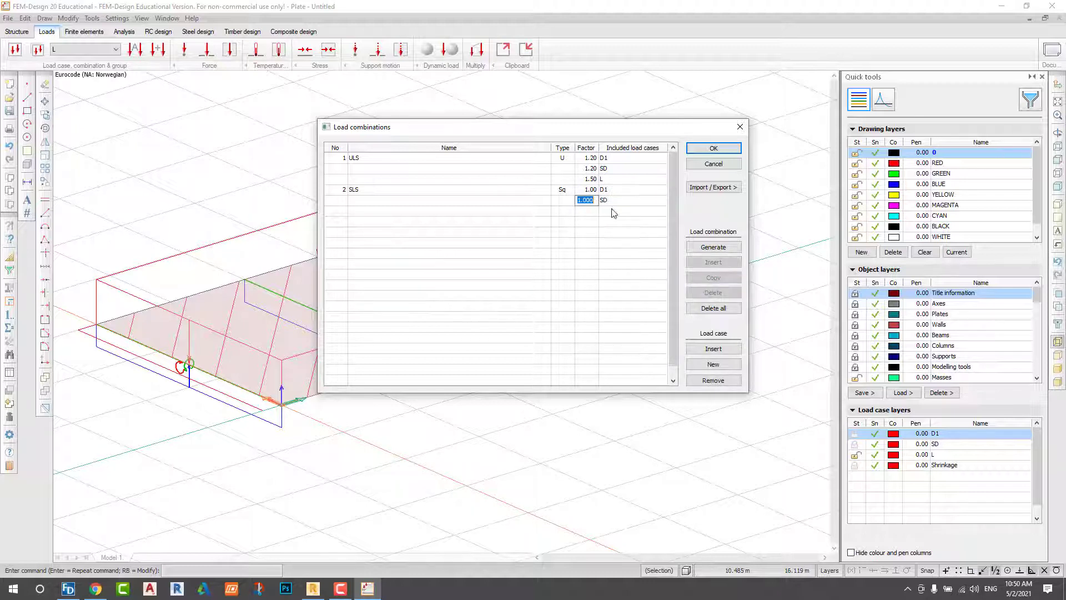
click(615, 214)
click(611, 234)
text(0.7)
key(Return)
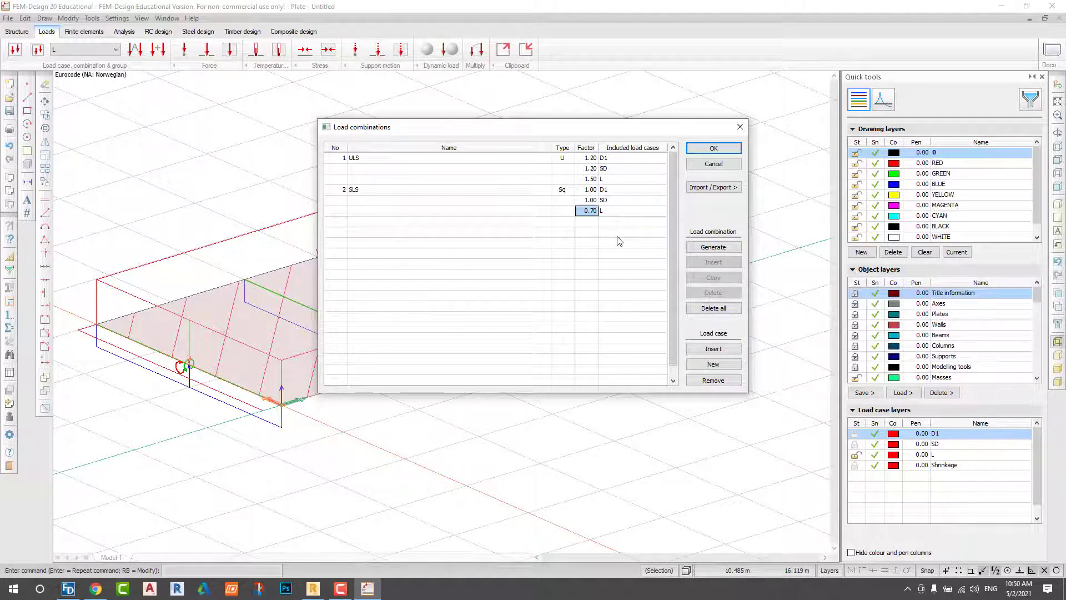
Step: Include the Shrinkage load case with factor 1.0 in the SLS combination and accept the load combinations
click(592, 221)
click(604, 221)
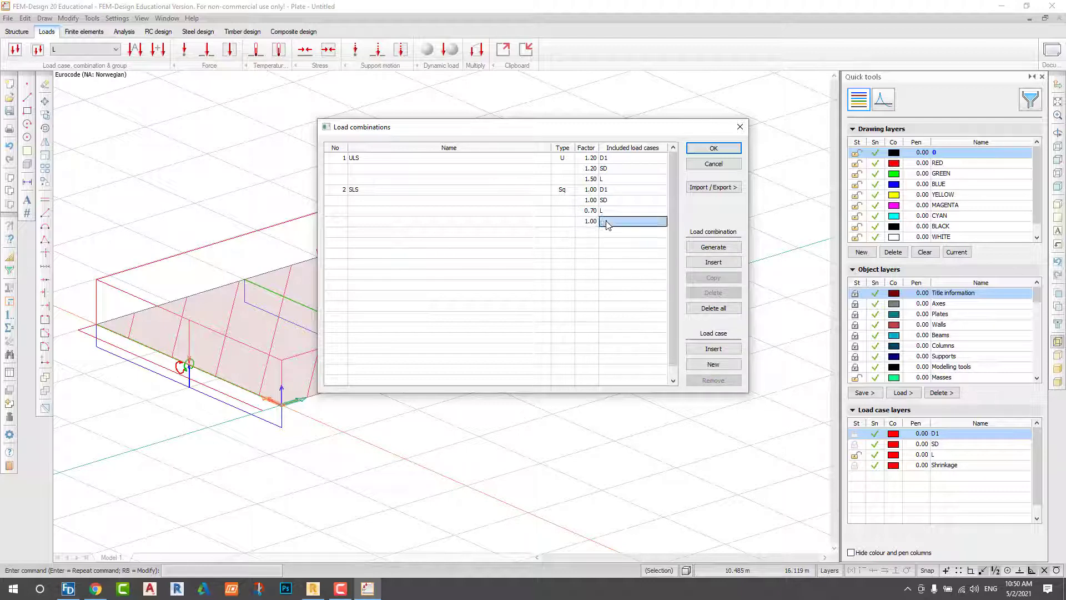
click(615, 257)
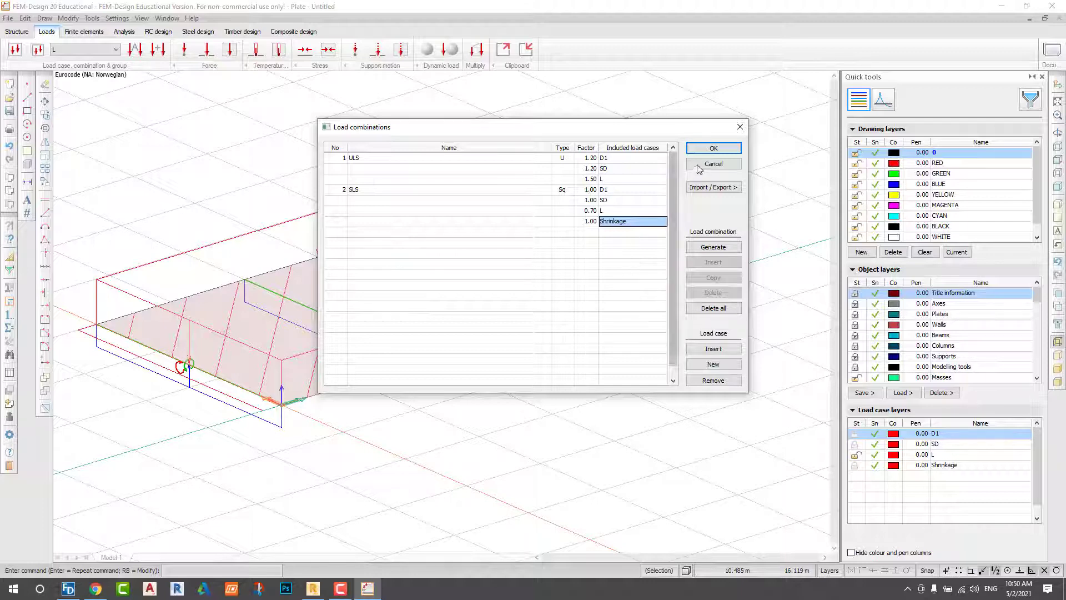
click(709, 148)
Step: Prepare the finite element model to generate the mesh of the plate
middle_drag(488, 191, 455, 225)
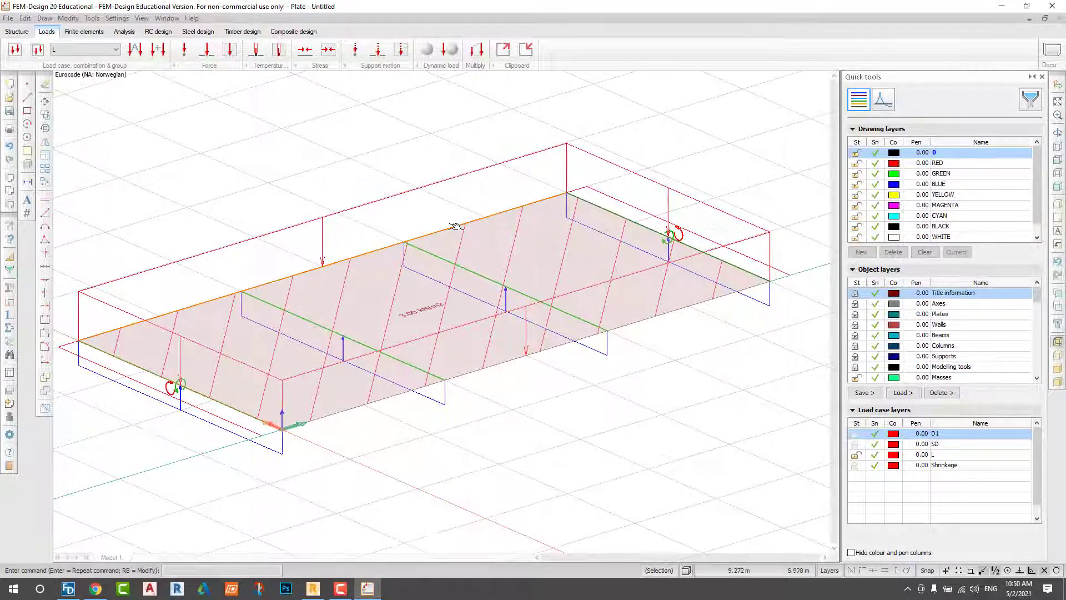
click(84, 31)
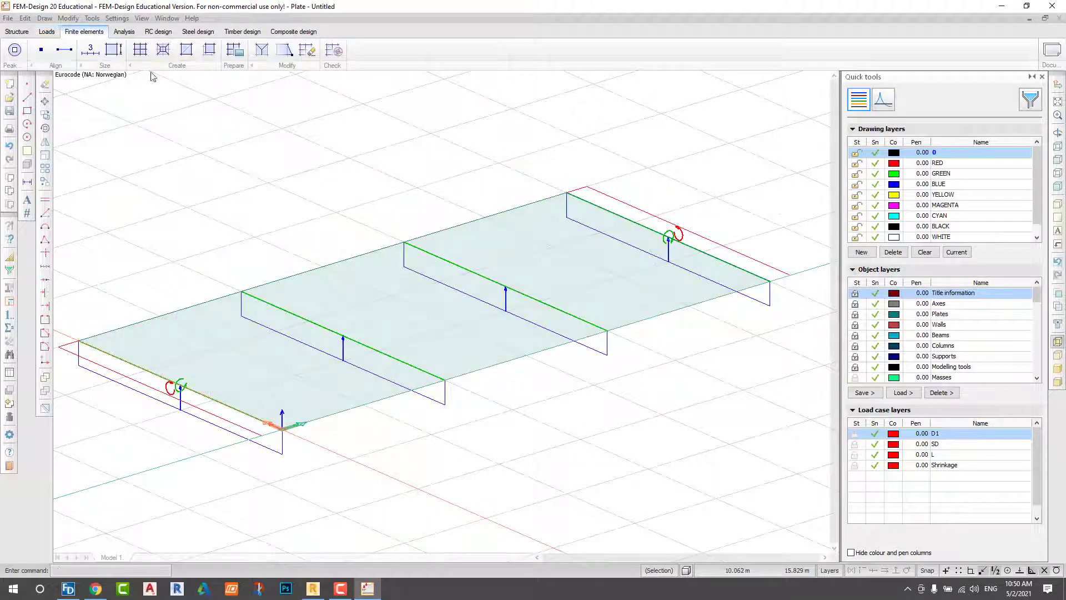
click(236, 52)
scroll(495, 289, down, 2)
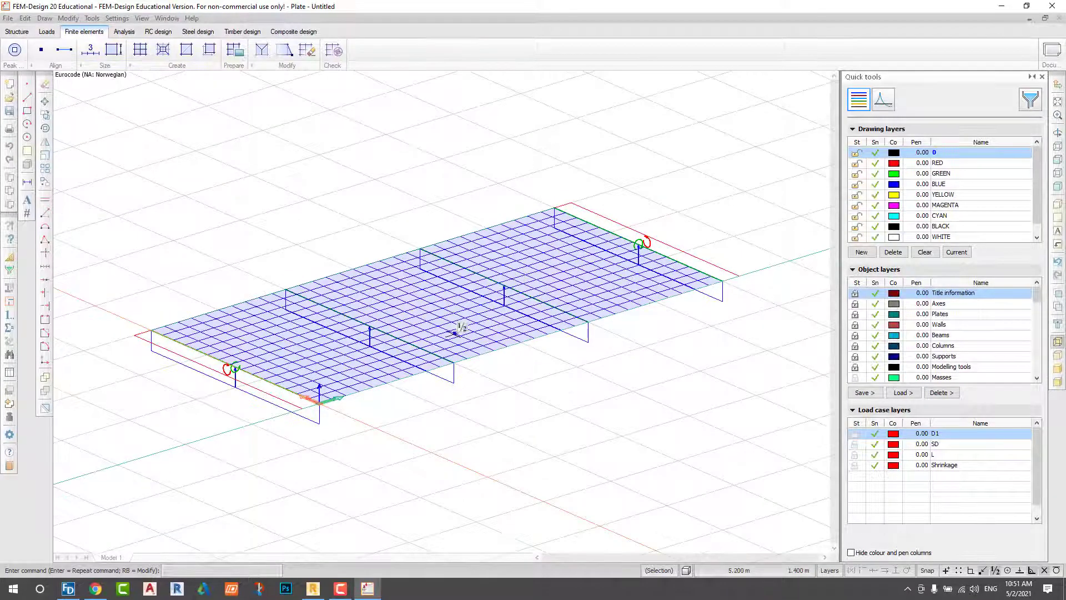
scroll(469, 335, up, 2)
scroll(472, 333, down, 1)
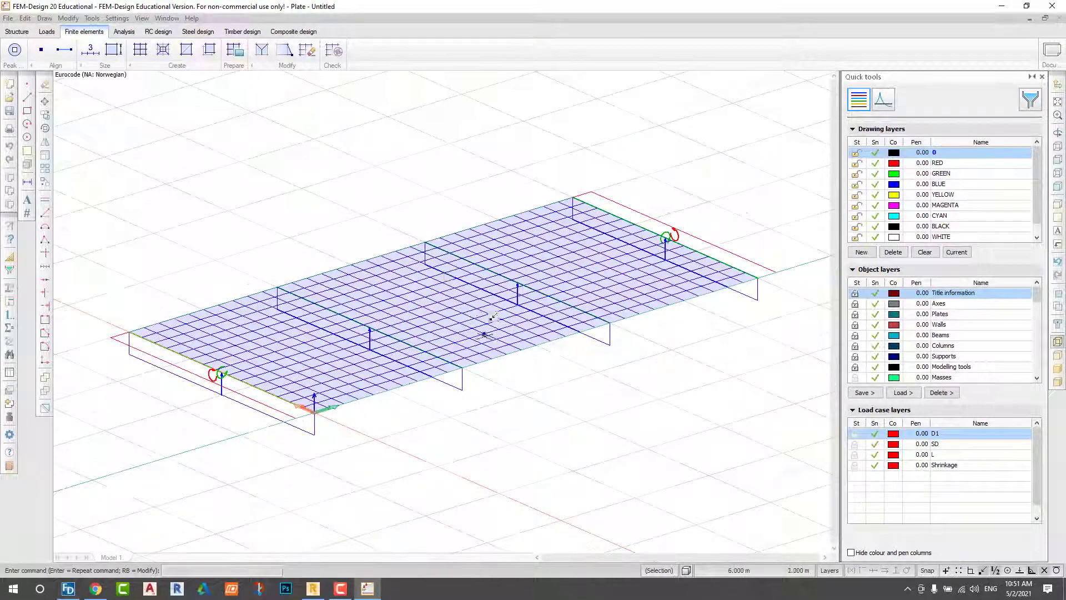
Step: Set the average surface element size of the plate region to 0.5 m and finish the element size command
click(112, 56)
click(722, 453)
click(180, 149)
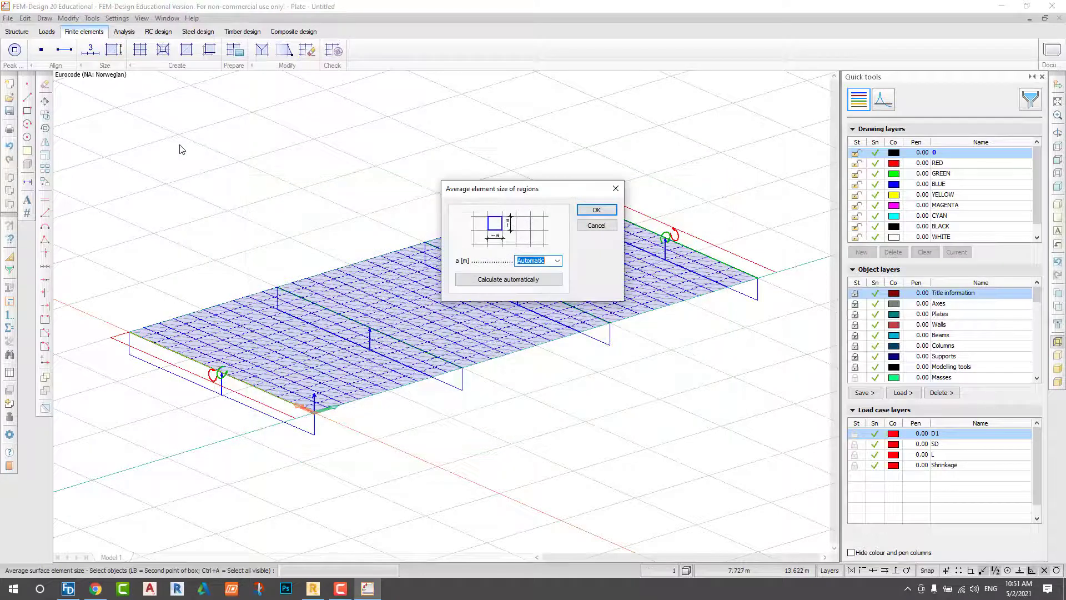
click(557, 261)
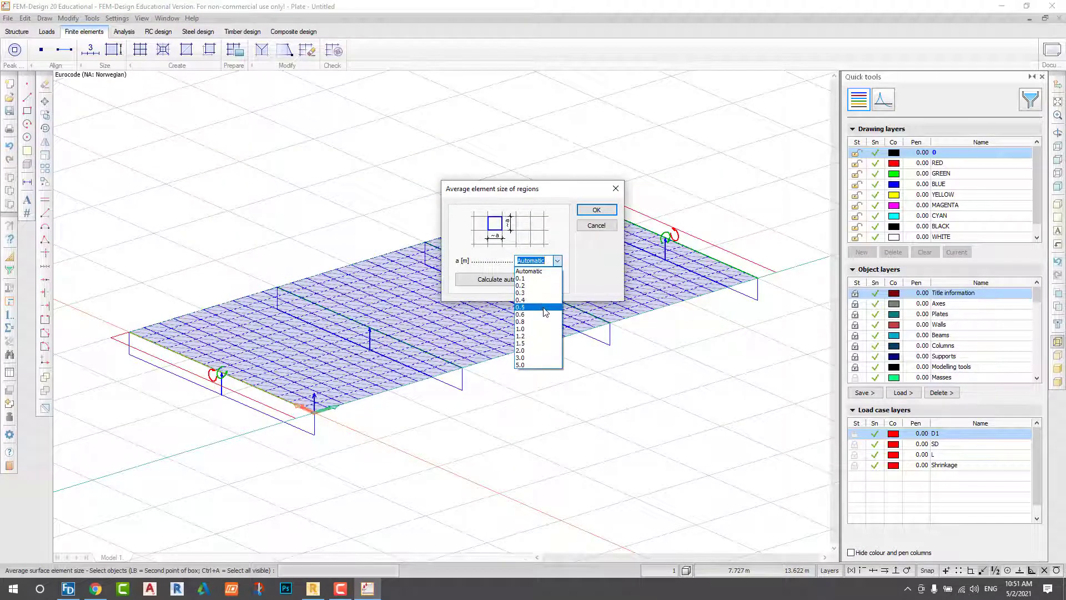
click(543, 308)
click(596, 209)
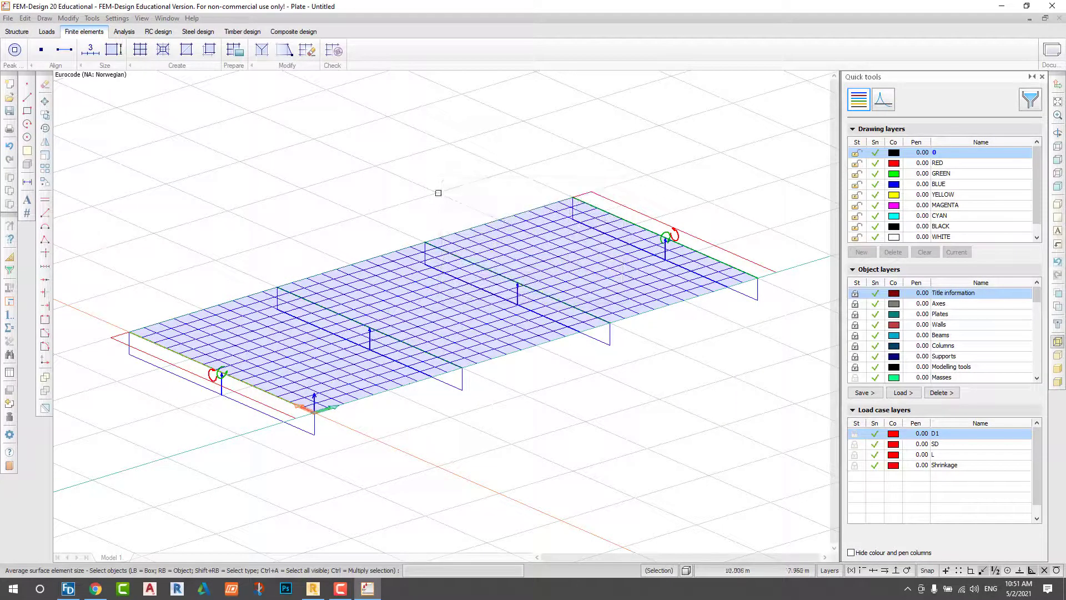
scroll(442, 277, up, 2)
click(356, 183)
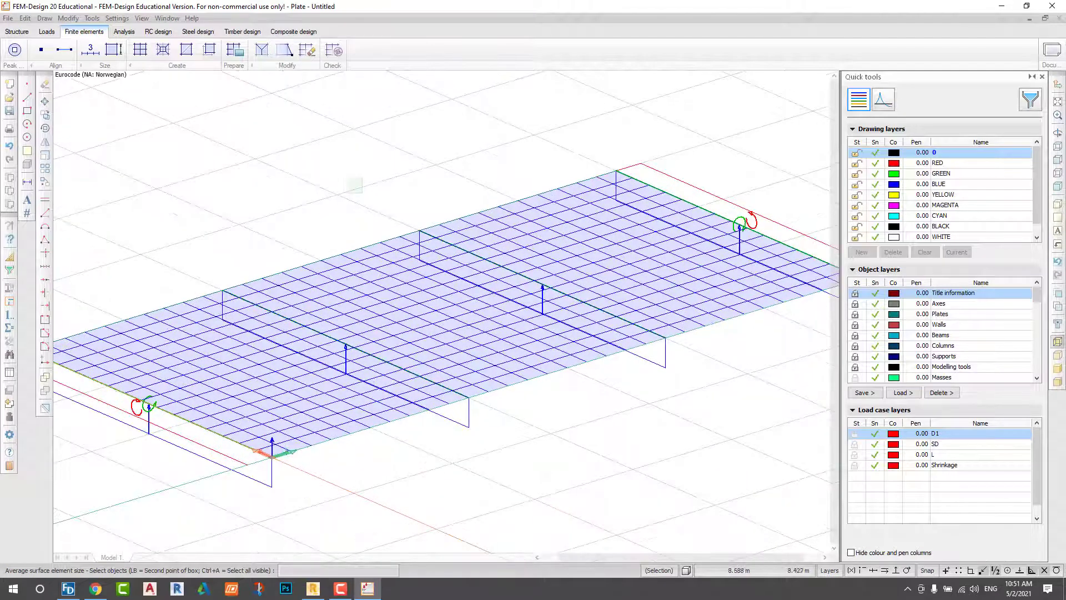
key(Escape)
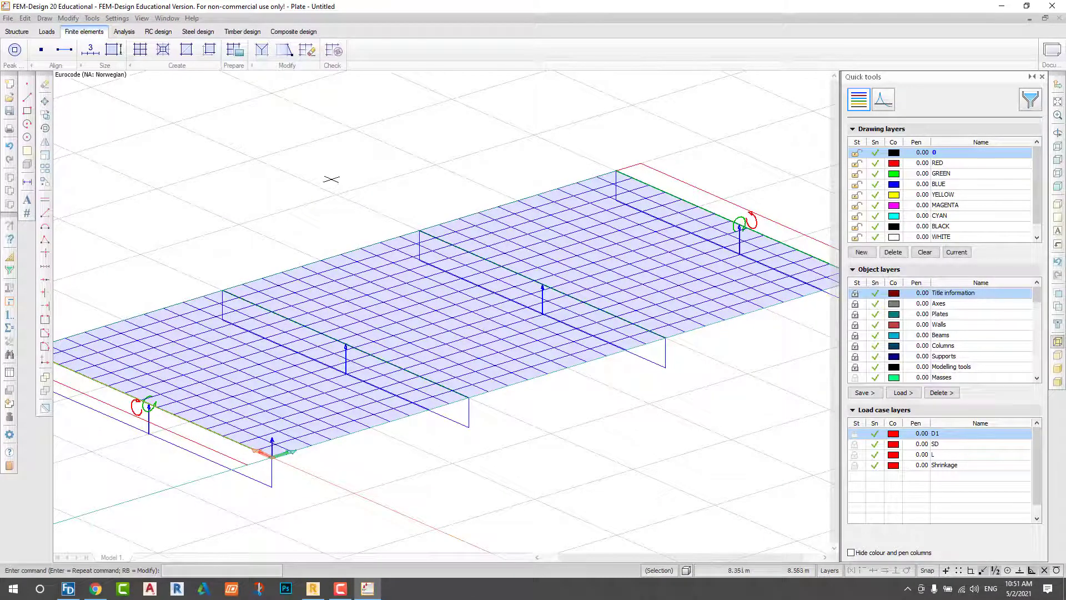
Step: Run the analysis calculation for the load combinations and close the finished calculation report
click(124, 31)
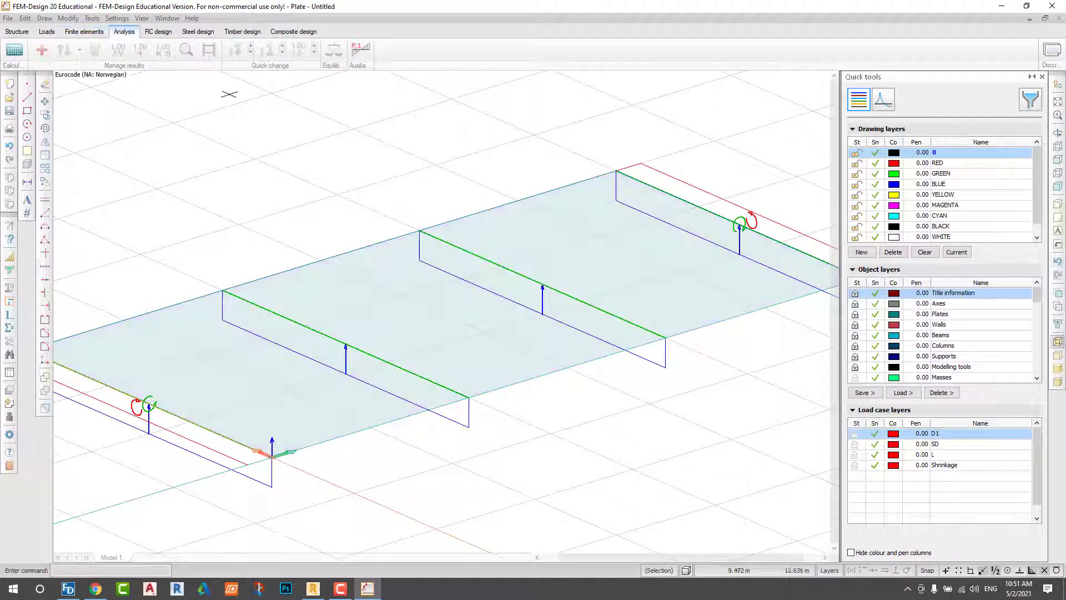
scroll(465, 198, down, 2)
middle_drag(465, 199, 456, 189)
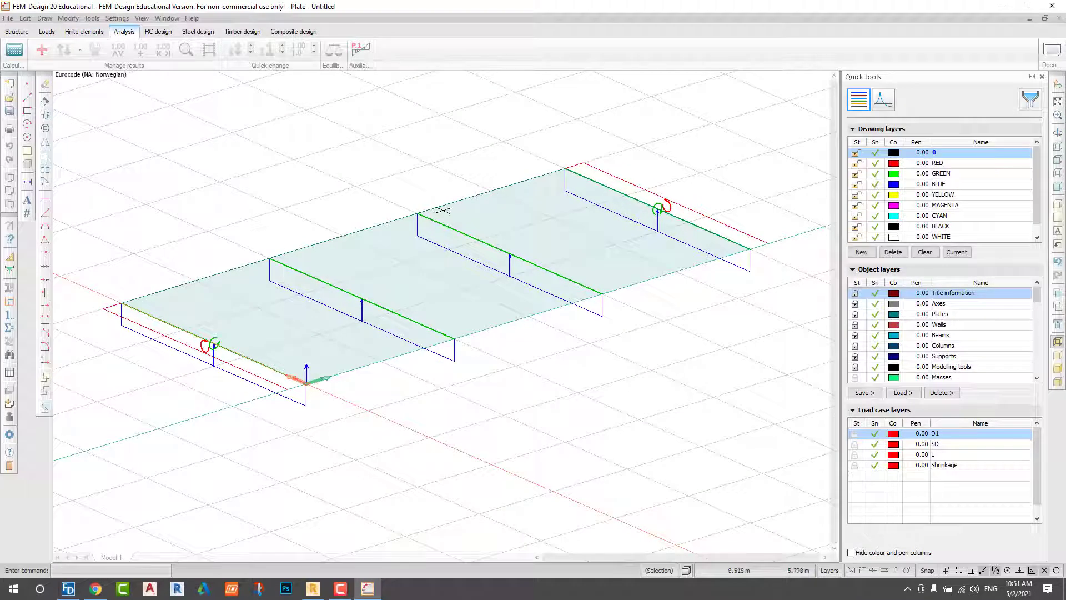
click(14, 50)
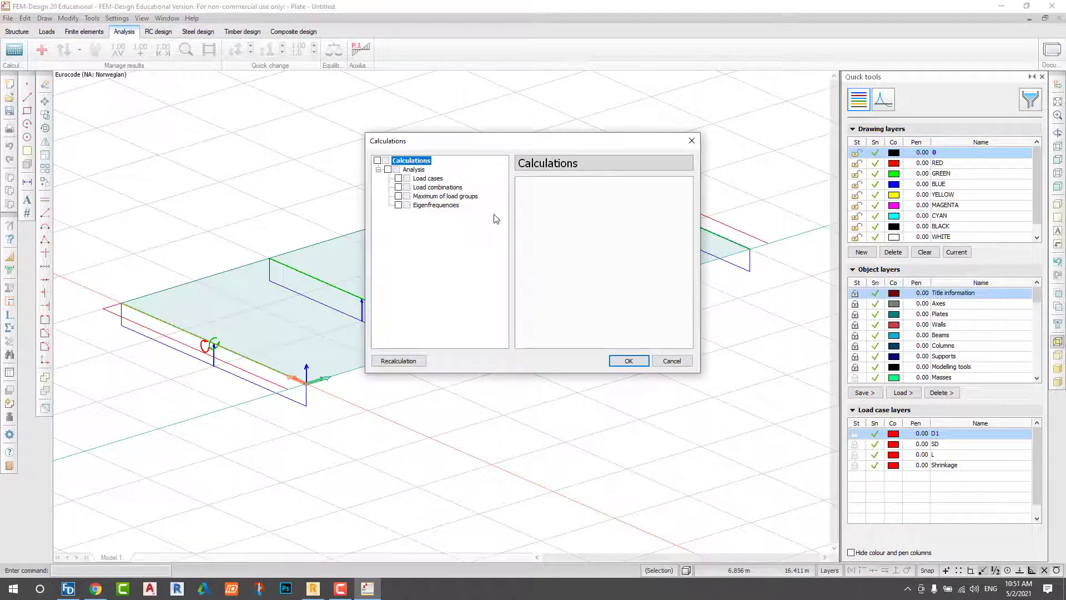
click(399, 188)
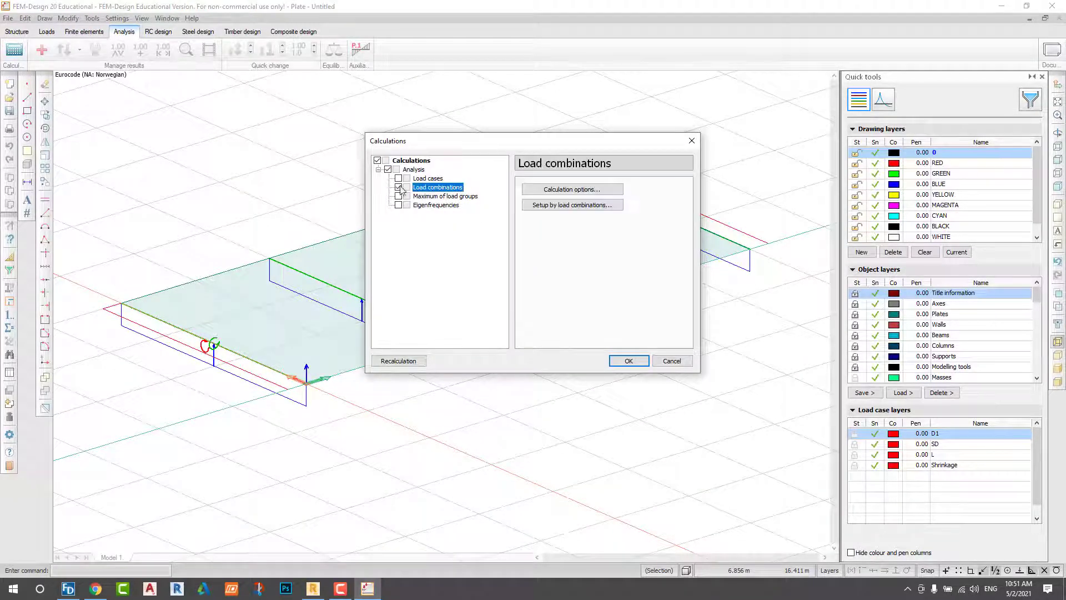
click(627, 360)
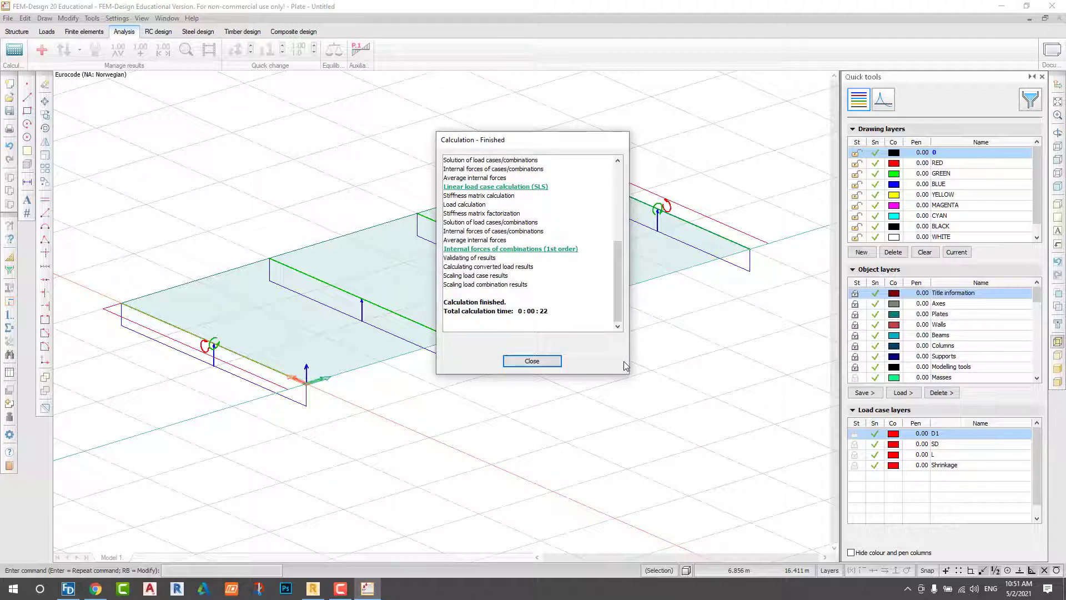
click(534, 361)
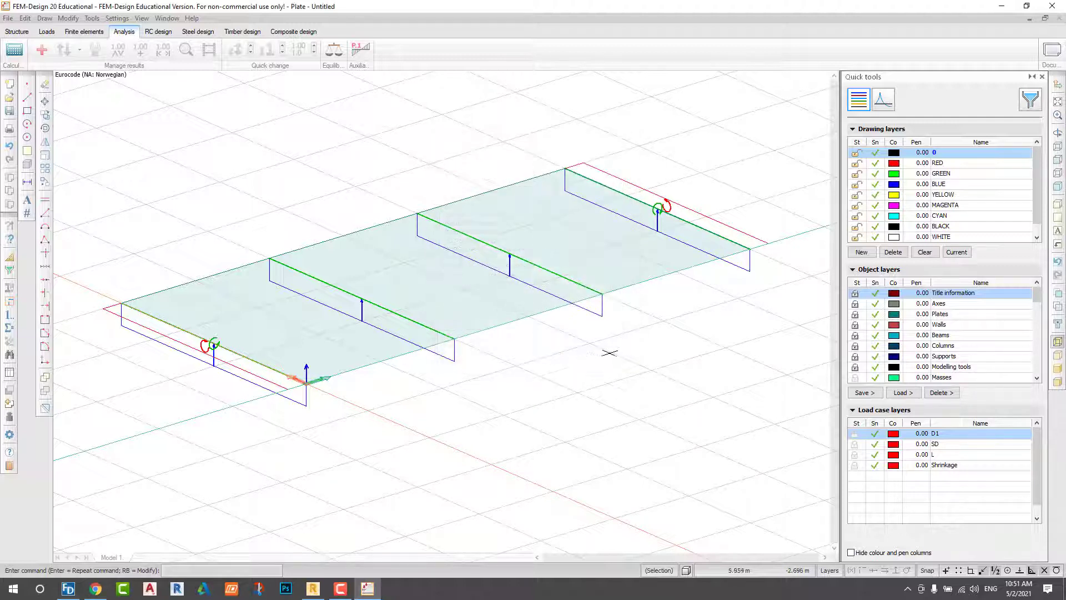
Step: Display the translational displacements of the ULS load combination as a graph on the plate
click(887, 106)
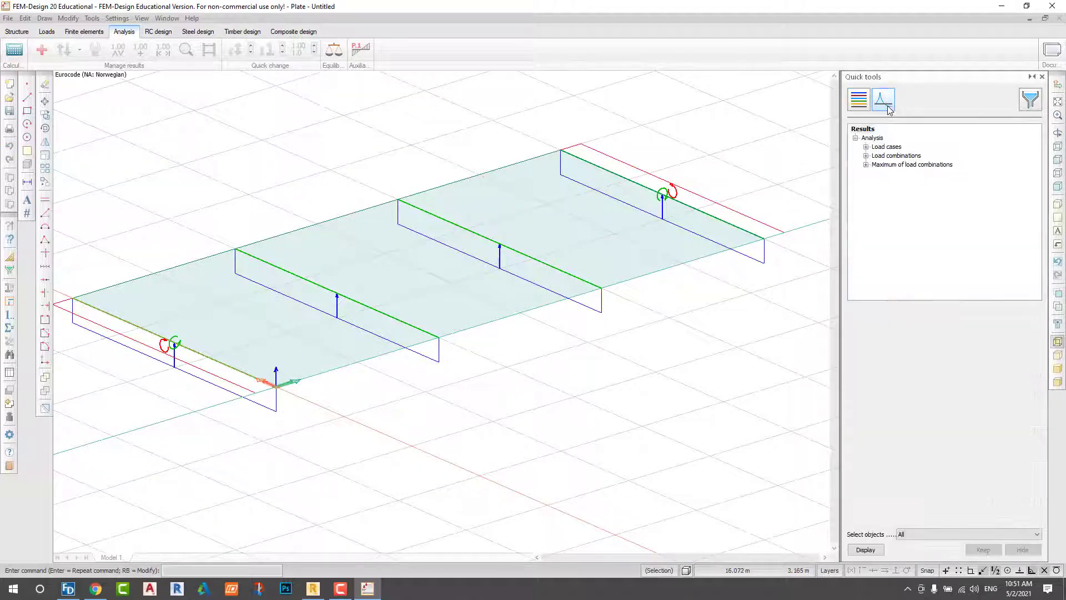
click(866, 156)
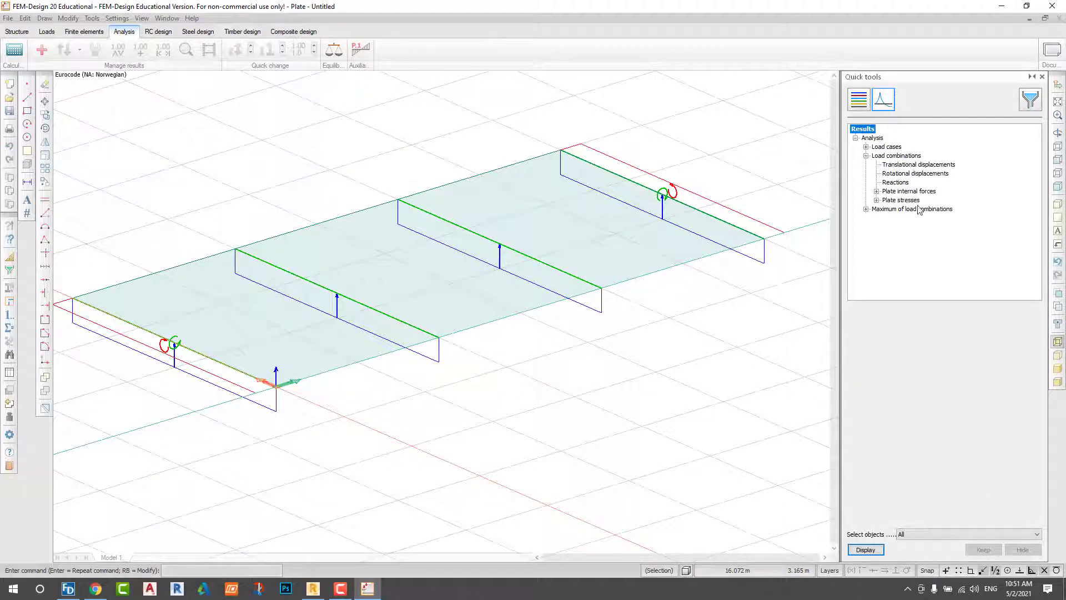
click(928, 174)
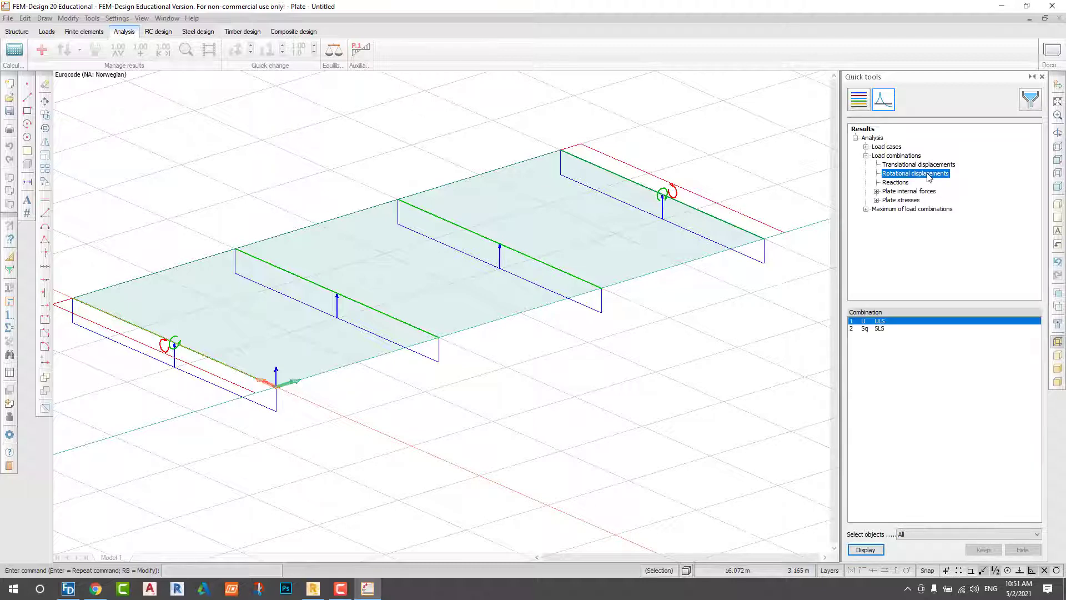
click(919, 165)
scroll(661, 232, down, 1)
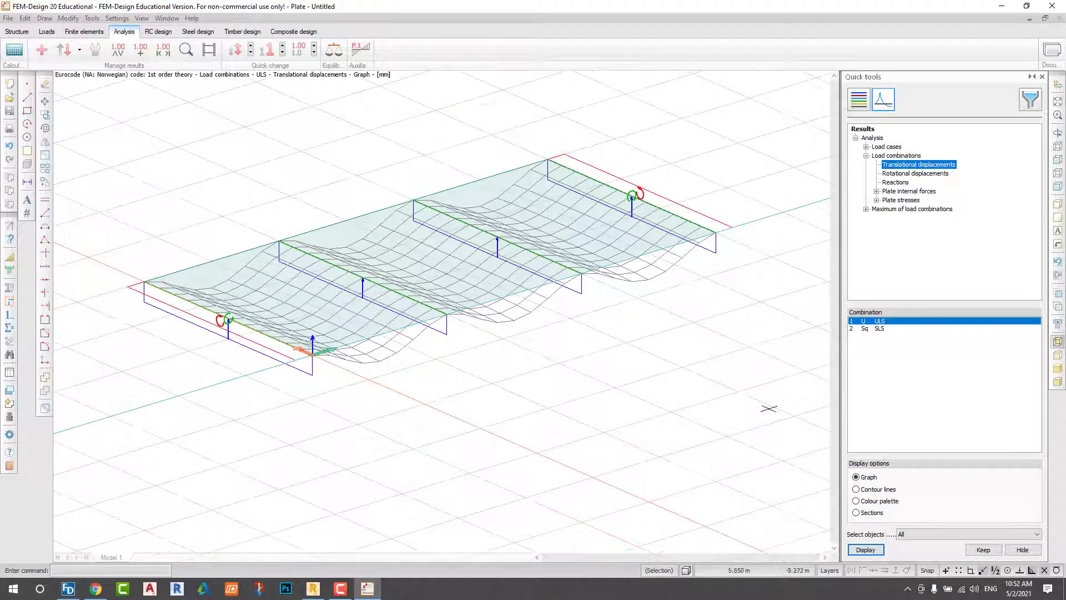
Step: Place numeric displacement values on the deformed shape at the front free edge of each of the three spans
click(140, 50)
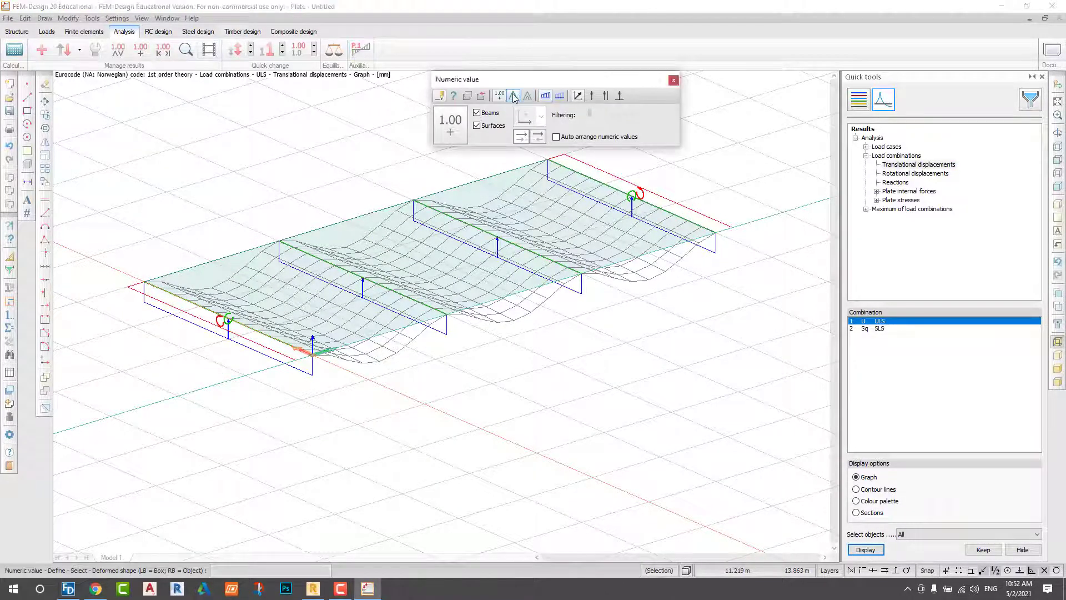
scroll(565, 319, down, 2)
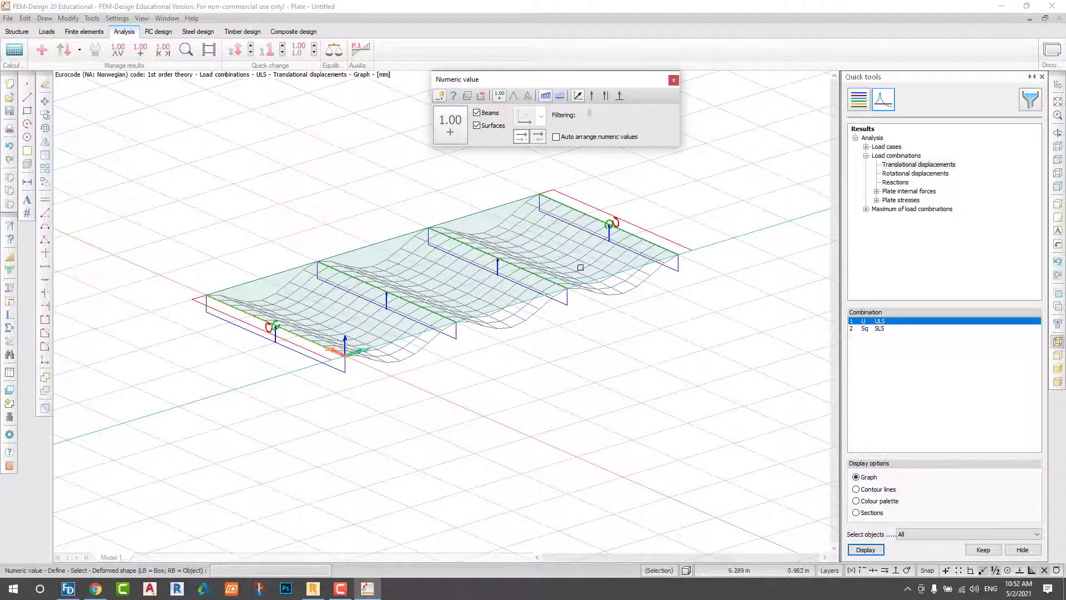
scroll(594, 271, up, 2)
click(638, 300)
scroll(635, 299, up, 2)
scroll(647, 317, down, 3)
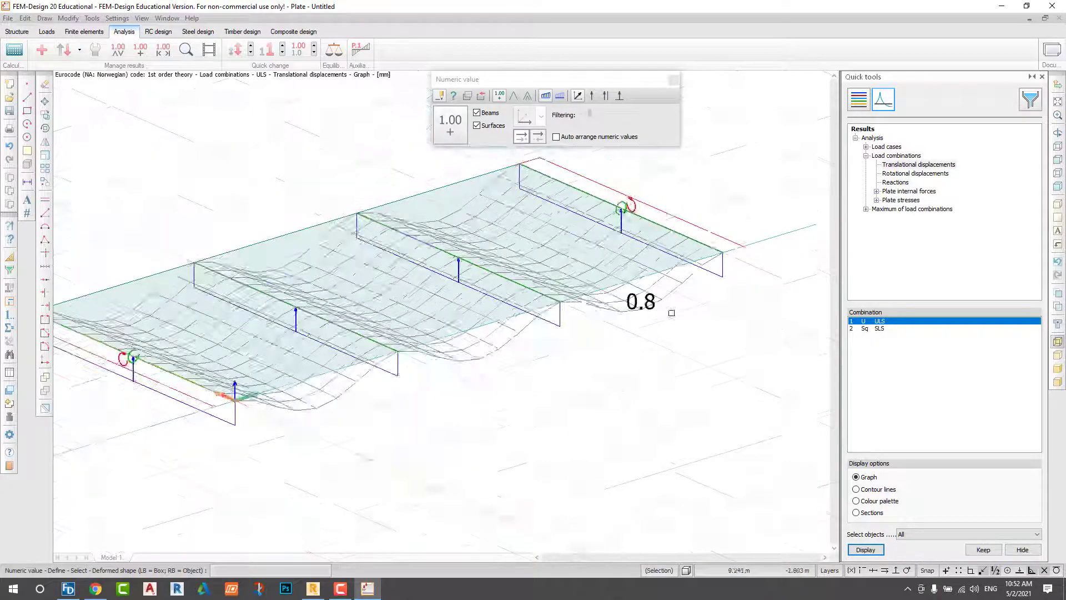
scroll(538, 346, up, 2)
click(538, 345)
scroll(433, 386, down, 2)
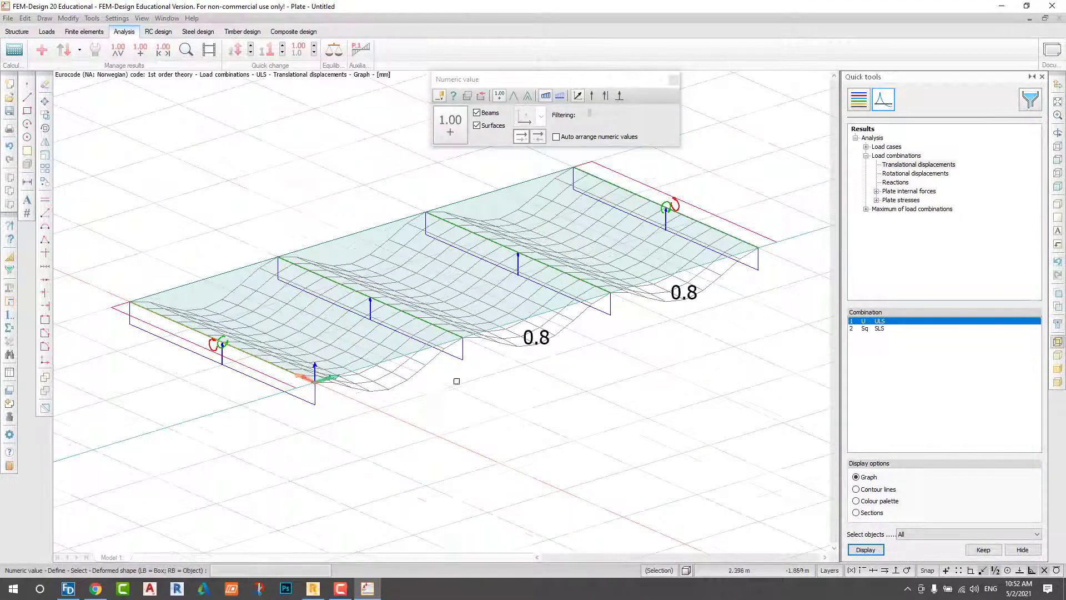
scroll(397, 381, up, 3)
click(410, 373)
scroll(444, 322, down, 4)
scroll(482, 270, up, 1)
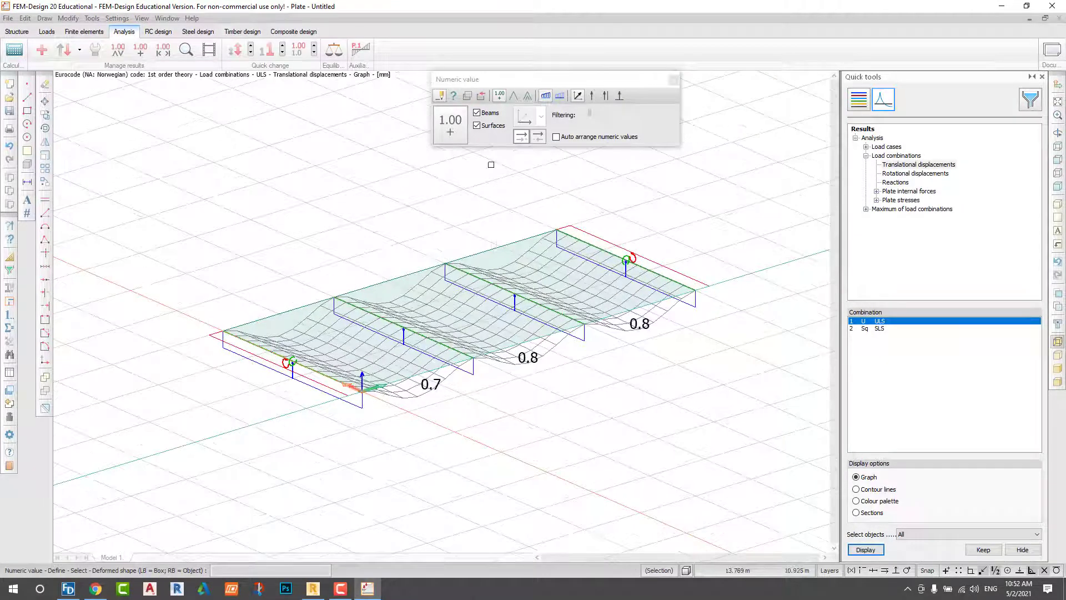
Step: Turn on automatic displacement values at the local extremes, and switch to only the maximum value for all visible objects
click(67, 53)
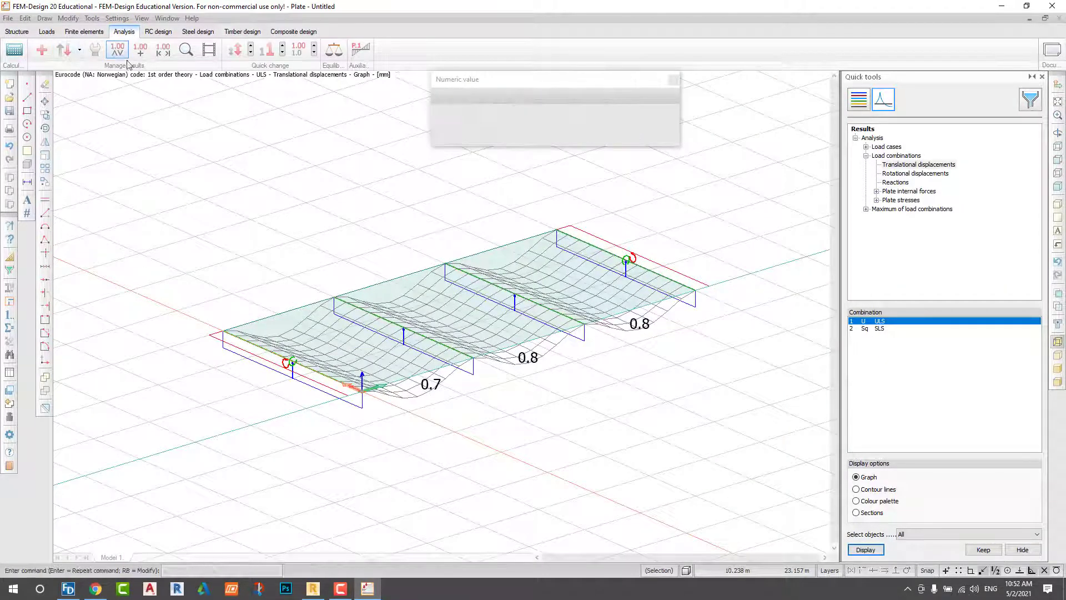
click(123, 131)
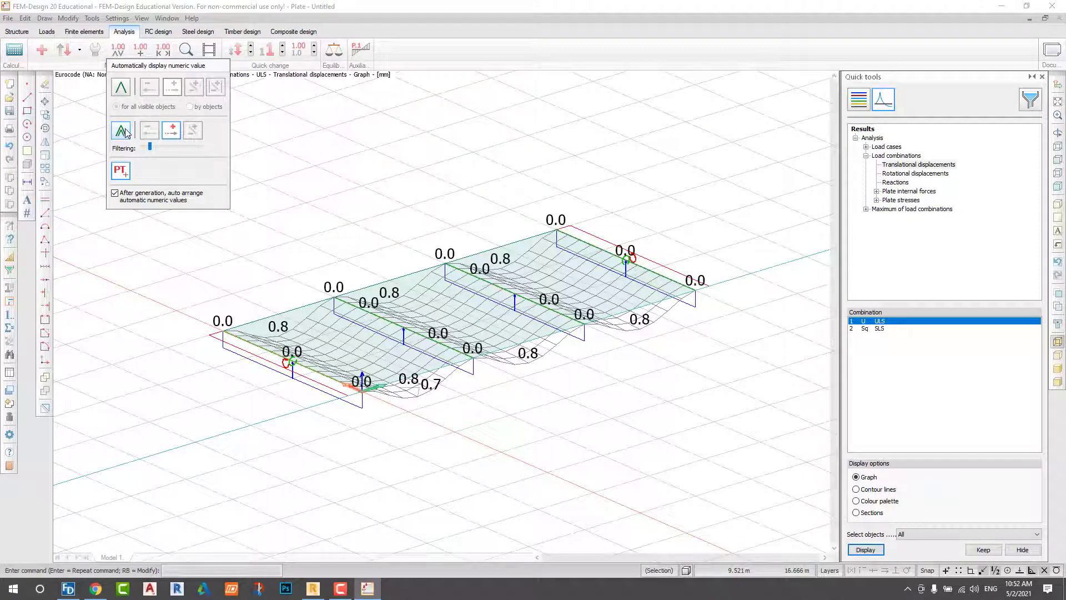
click(121, 131)
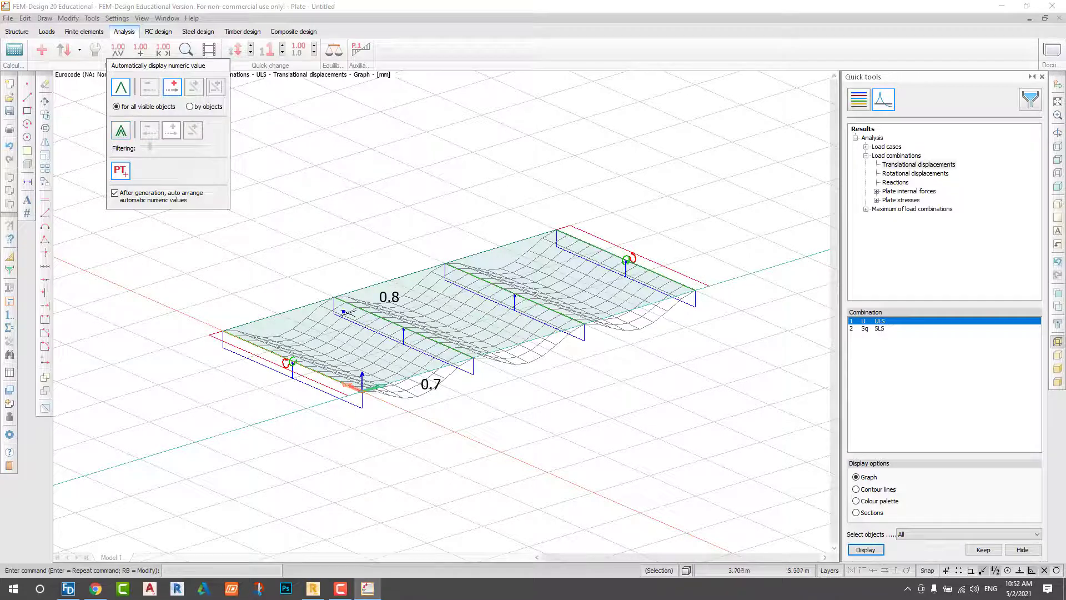
Step: Display the translational displacements of the SLS load combination as a graph on the plate
scroll(384, 336, up, 2)
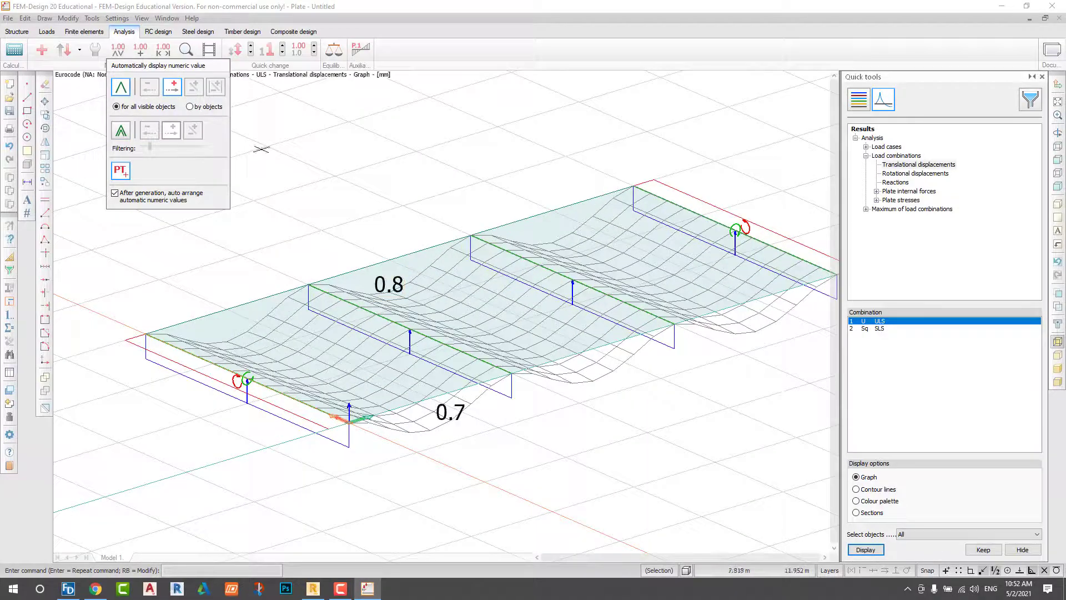
click(871, 329)
click(865, 550)
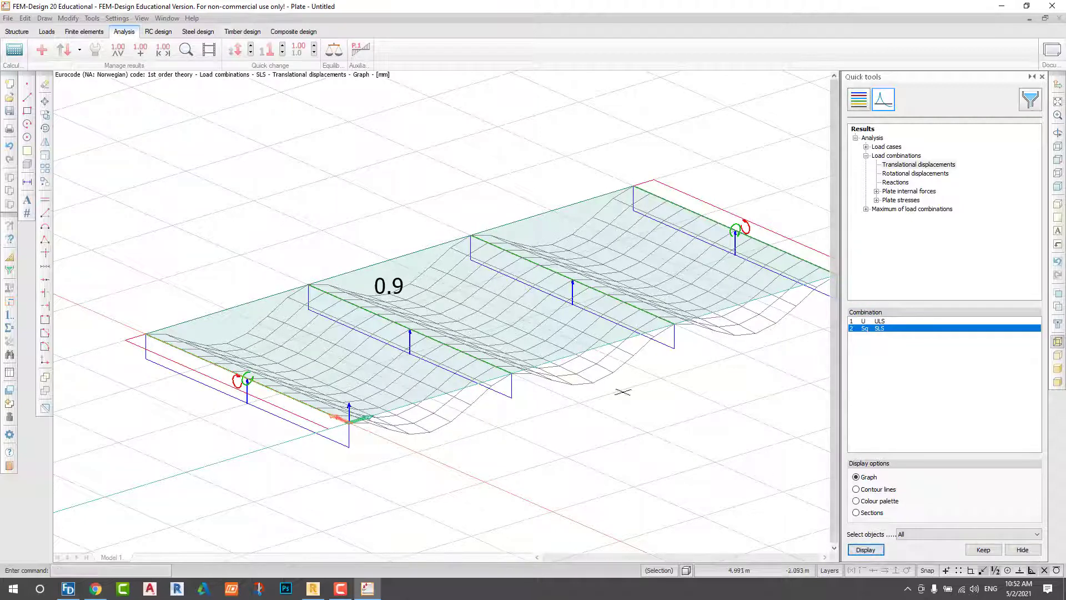
scroll(461, 303, down, 1)
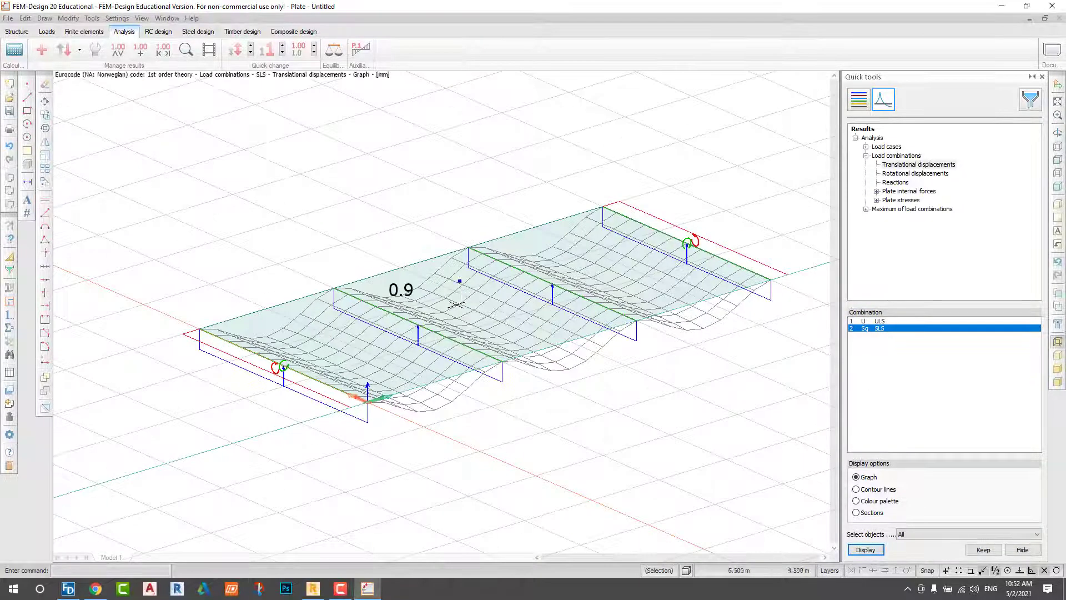
Step: Show the SLS translational displacements as a colour palette and examine the distribution across the three spans
click(879, 501)
click(865, 549)
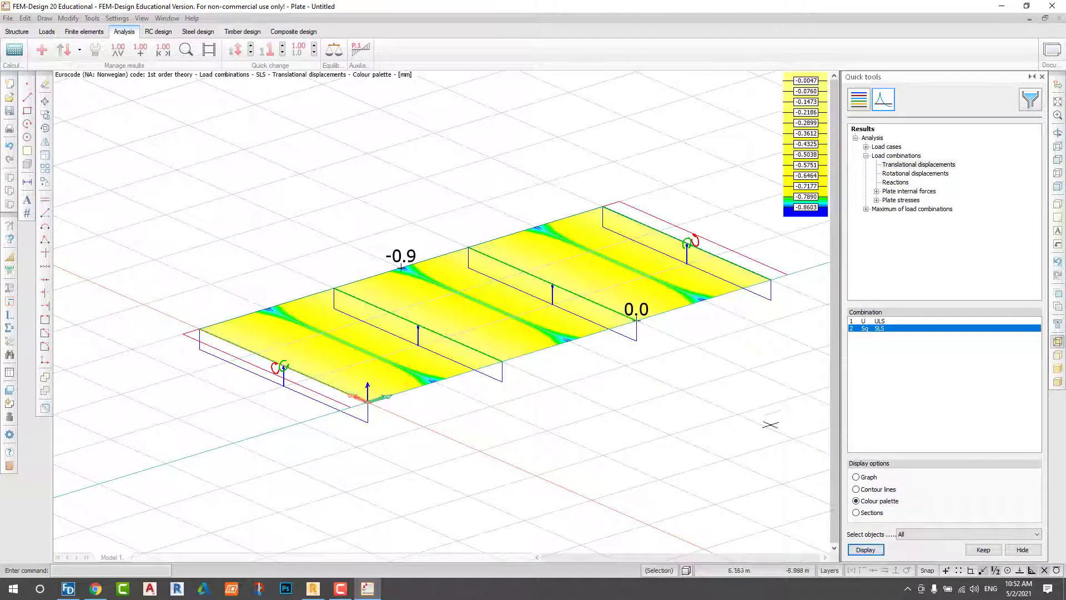
scroll(457, 369, up, 1)
scroll(457, 370, down, 1)
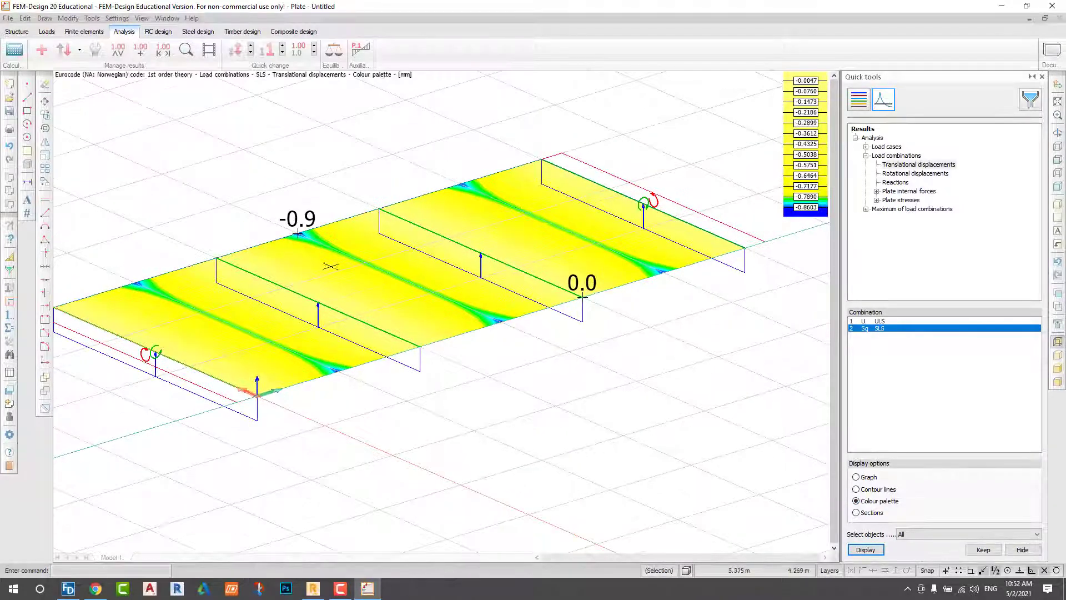
scroll(512, 327, down, 2)
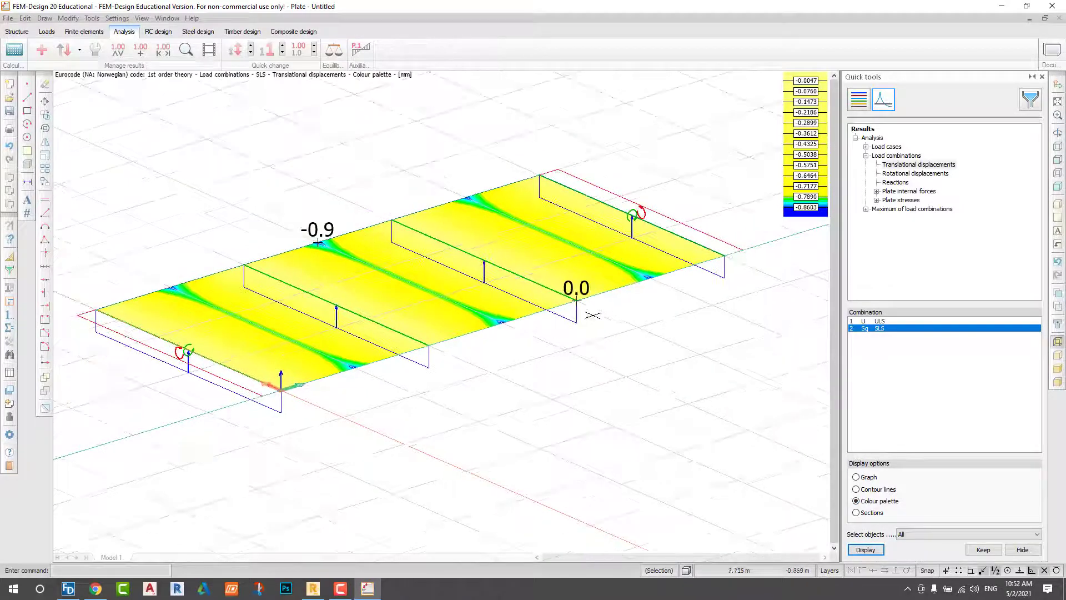
scroll(666, 288, up, 1)
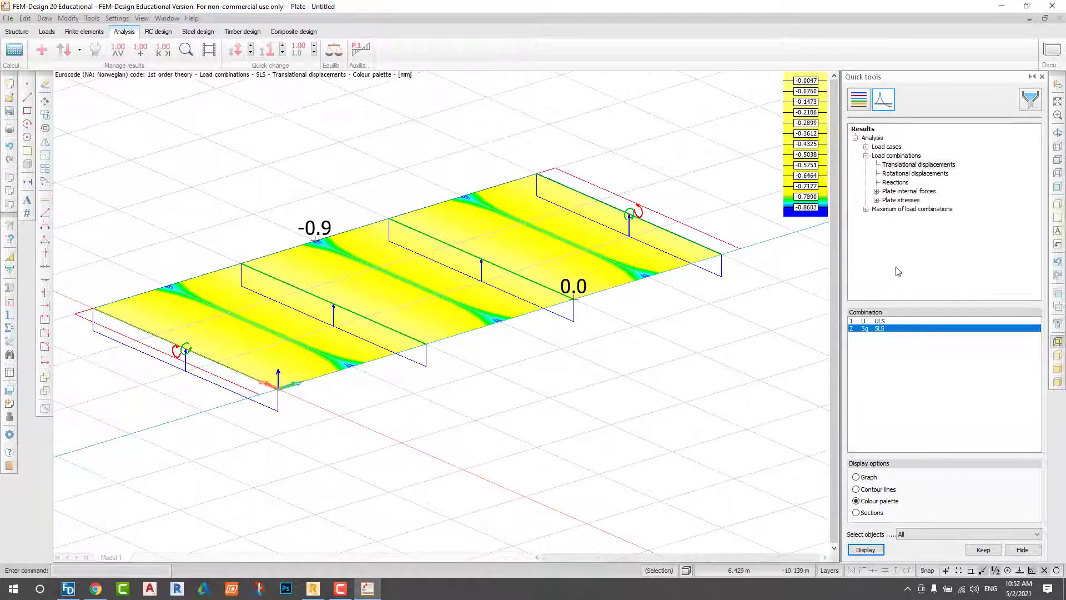
Step: Display the SLS rotational displacements as a colour palette and turn off the automatic numeric values
click(898, 173)
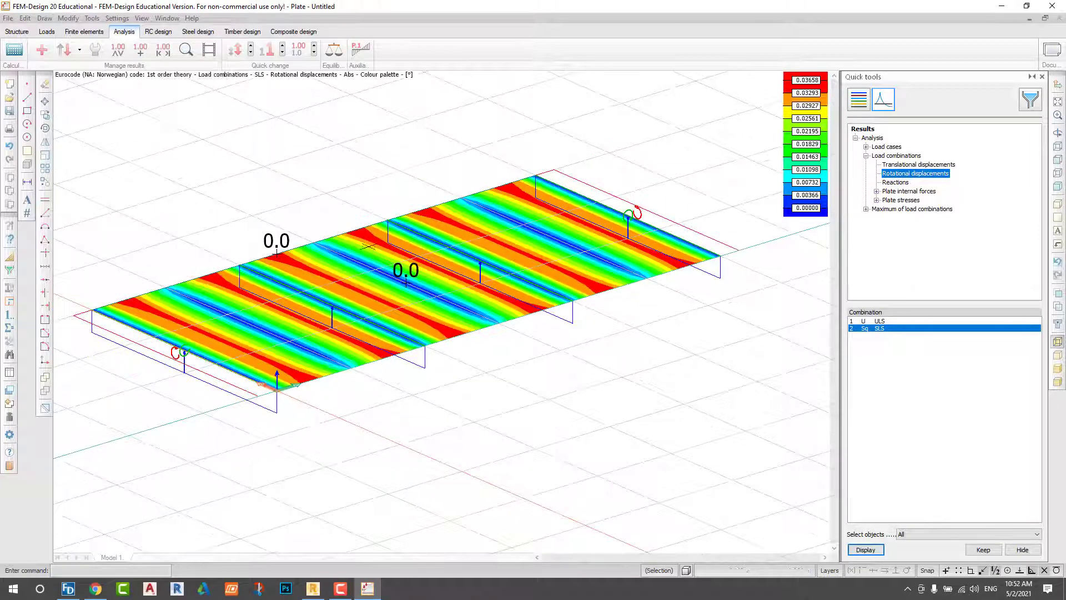
click(120, 53)
click(123, 132)
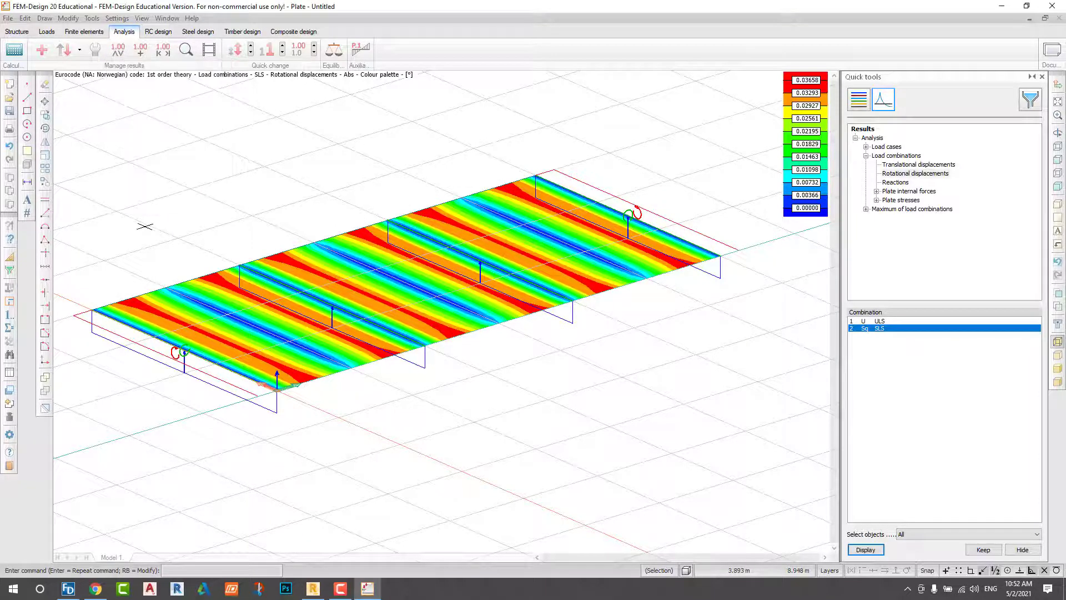
scroll(459, 225, up, 3)
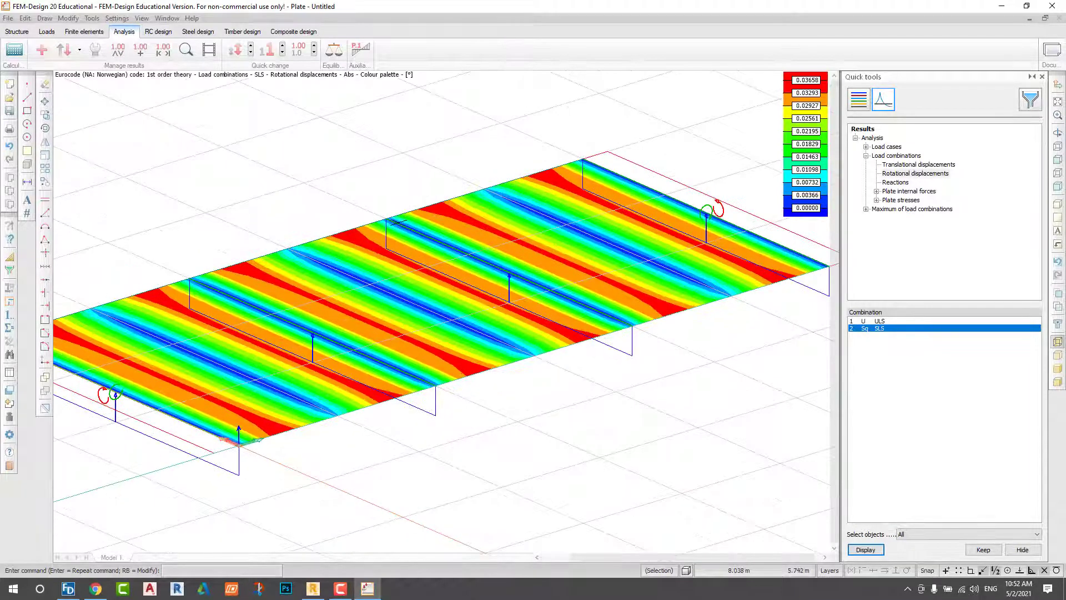
Step: Display the support reactions for the SLS combination, followed by those for ULS
click(895, 183)
scroll(623, 361, down, 2)
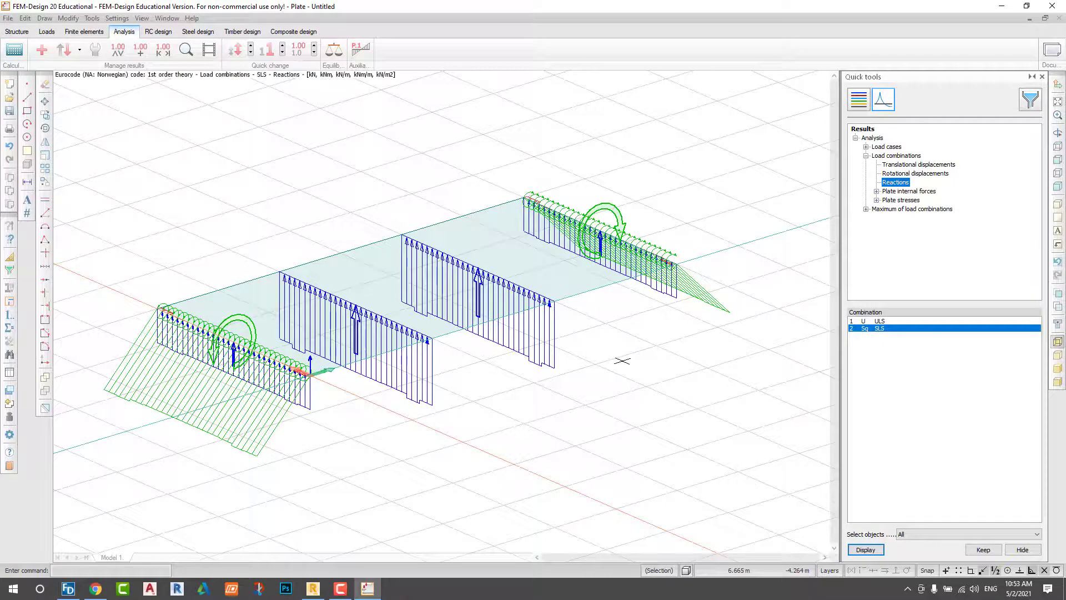
click(878, 321)
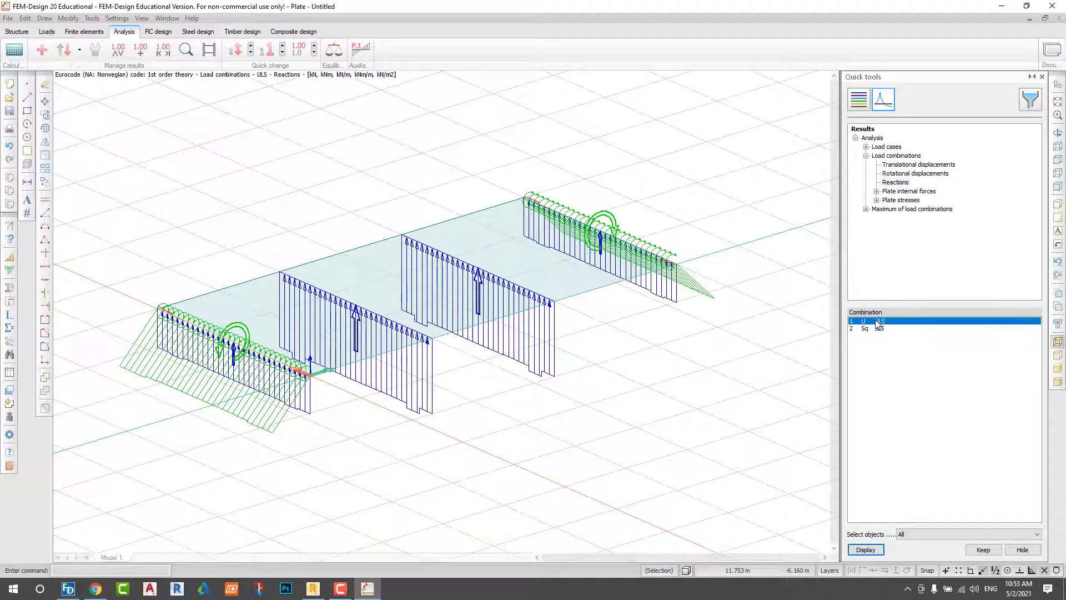
Step: Change the distribution of the line support reactions to the uniform, constant-height diagram
click(95, 49)
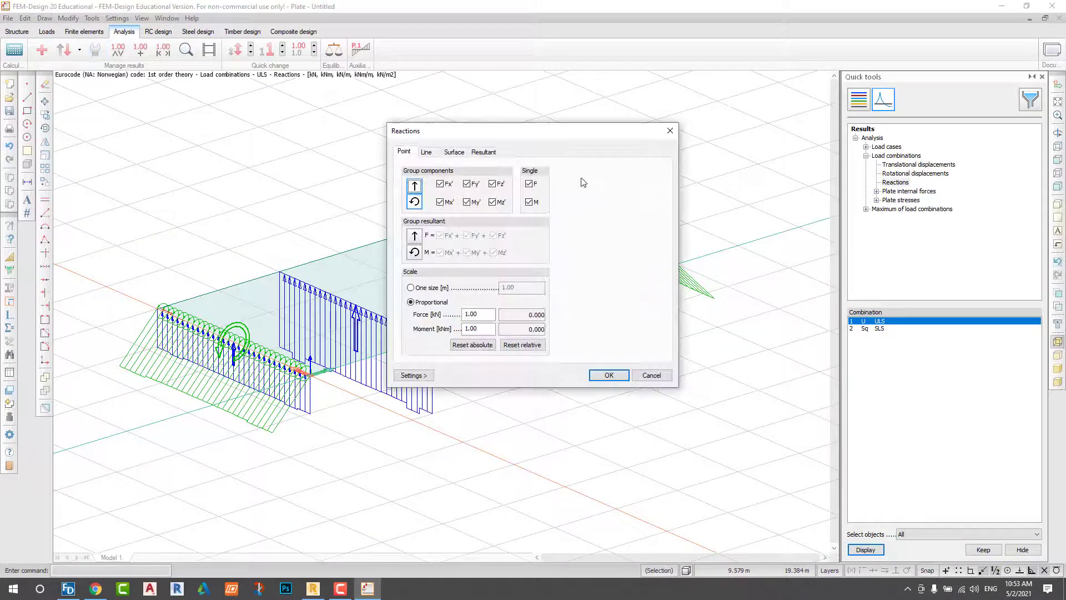
click(427, 153)
click(648, 186)
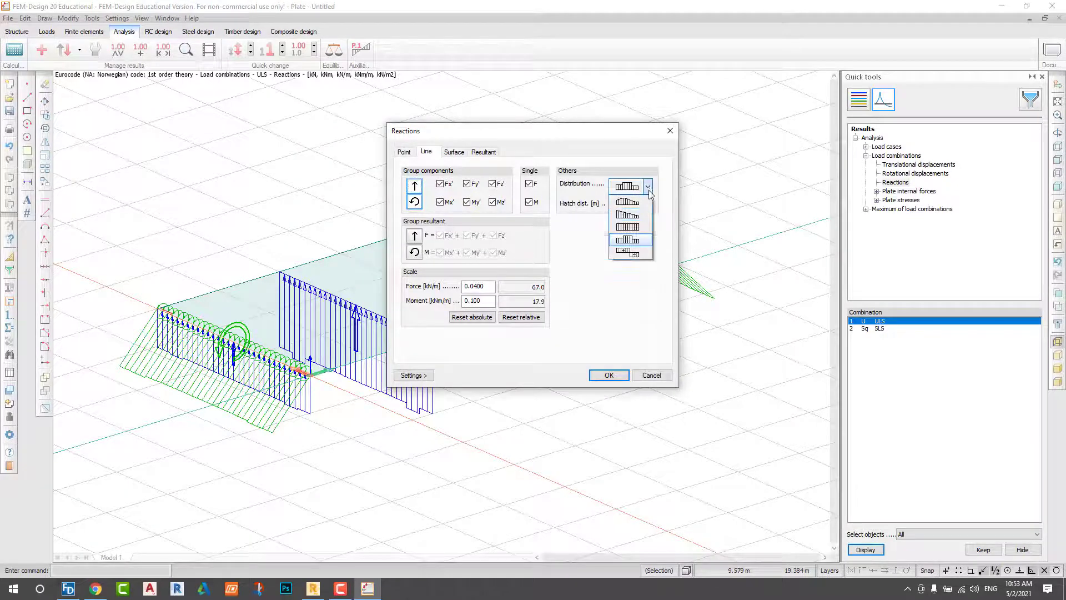
click(631, 225)
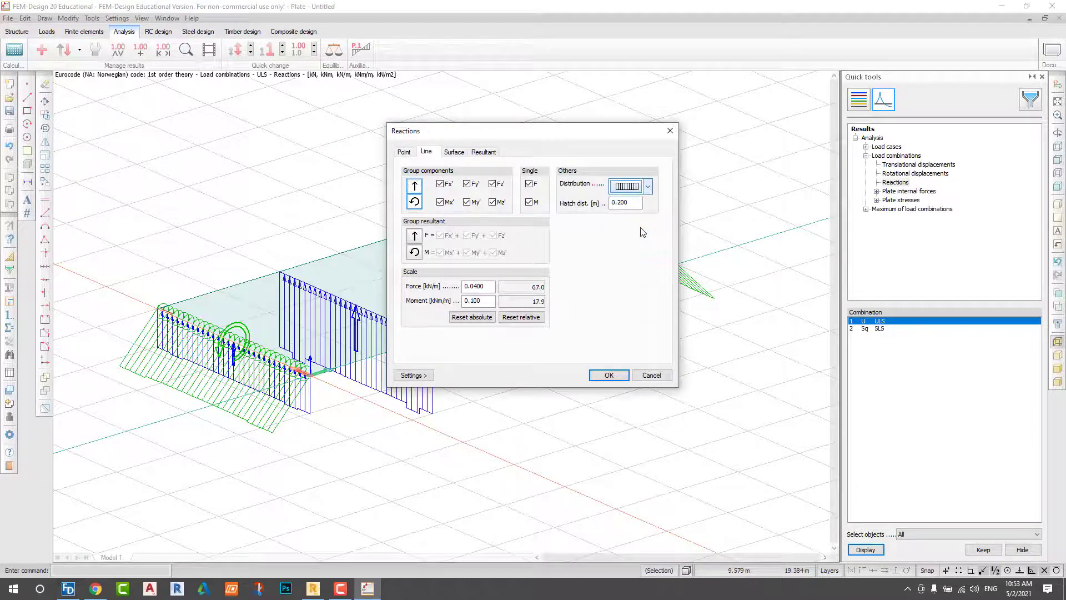
click(611, 375)
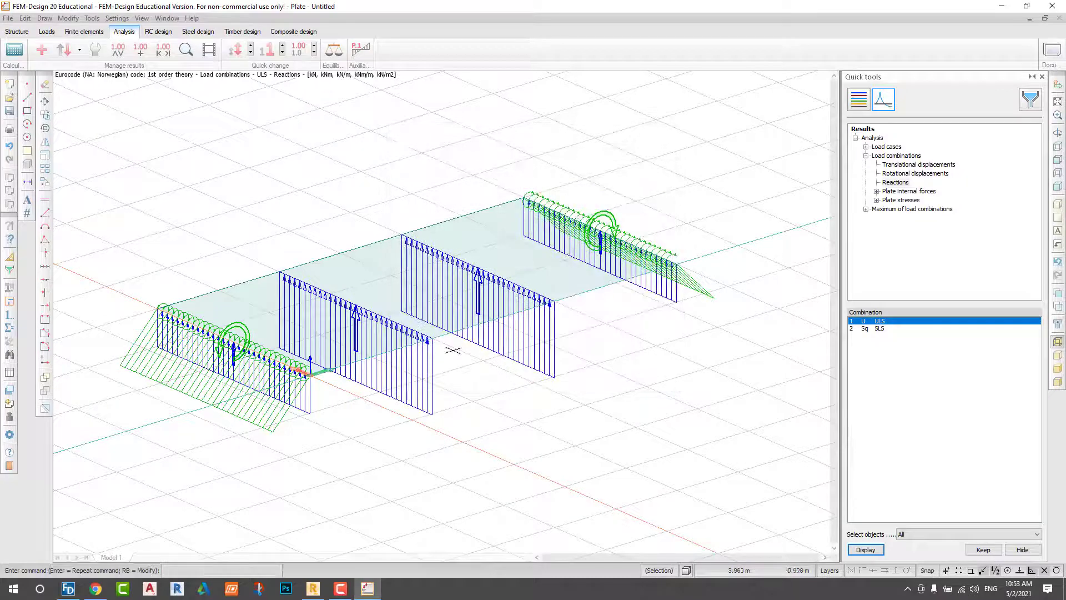
scroll(372, 345, down, 3)
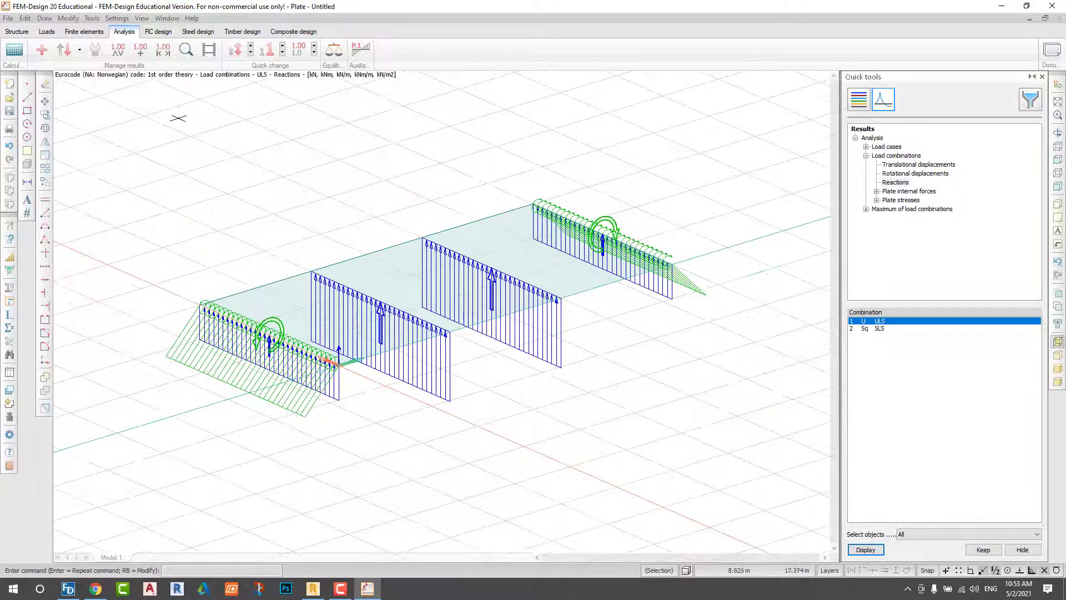
scroll(235, 288, up, 2)
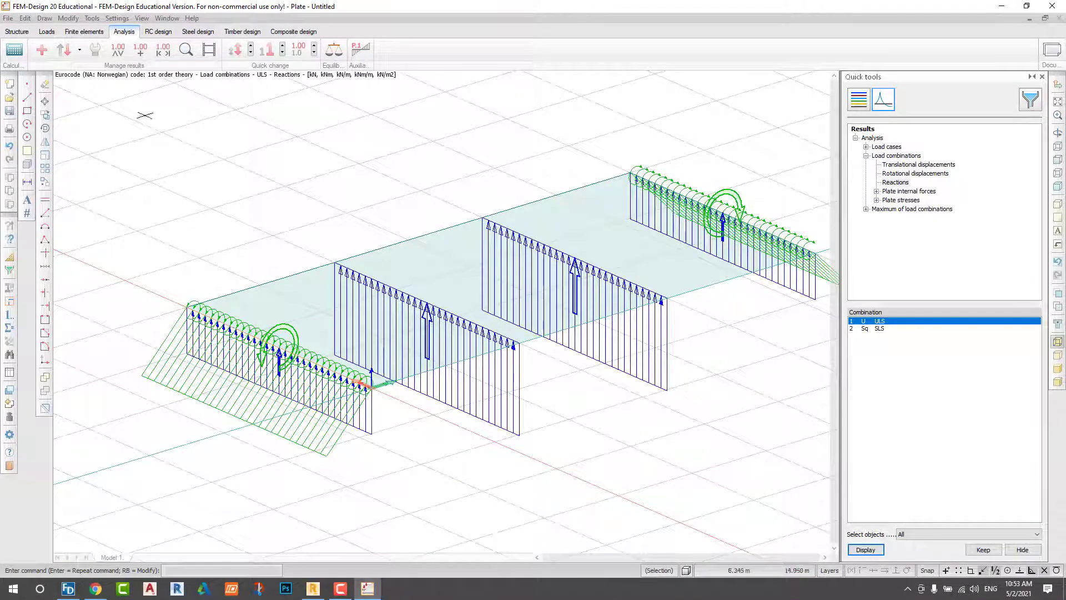
Step: Turn on automatic local extreme values for the ULS reactions and inspect the line supports
click(117, 53)
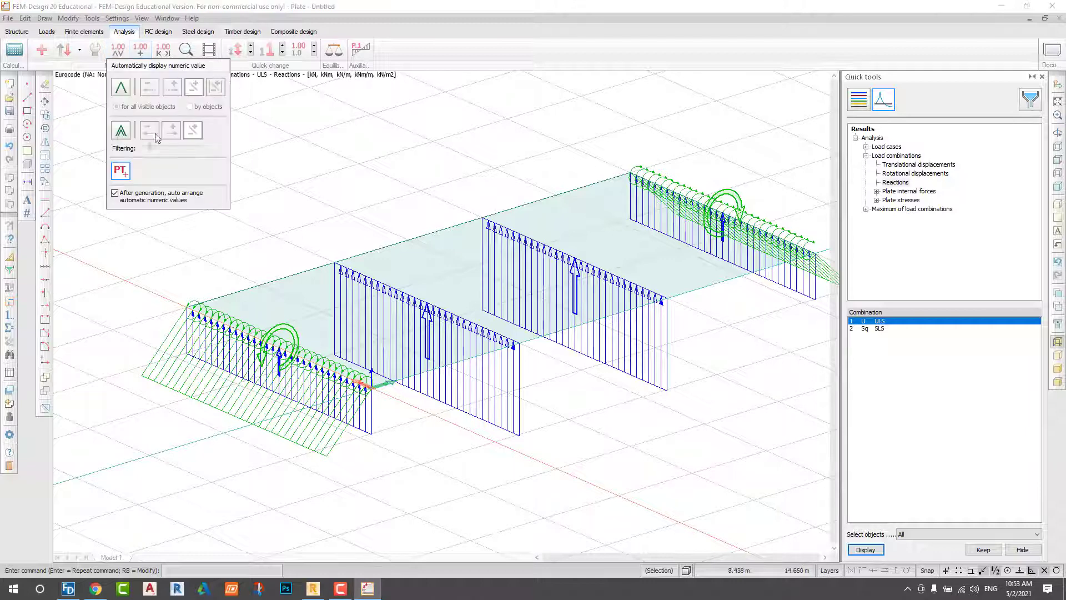
click(122, 133)
scroll(475, 454, down, 2)
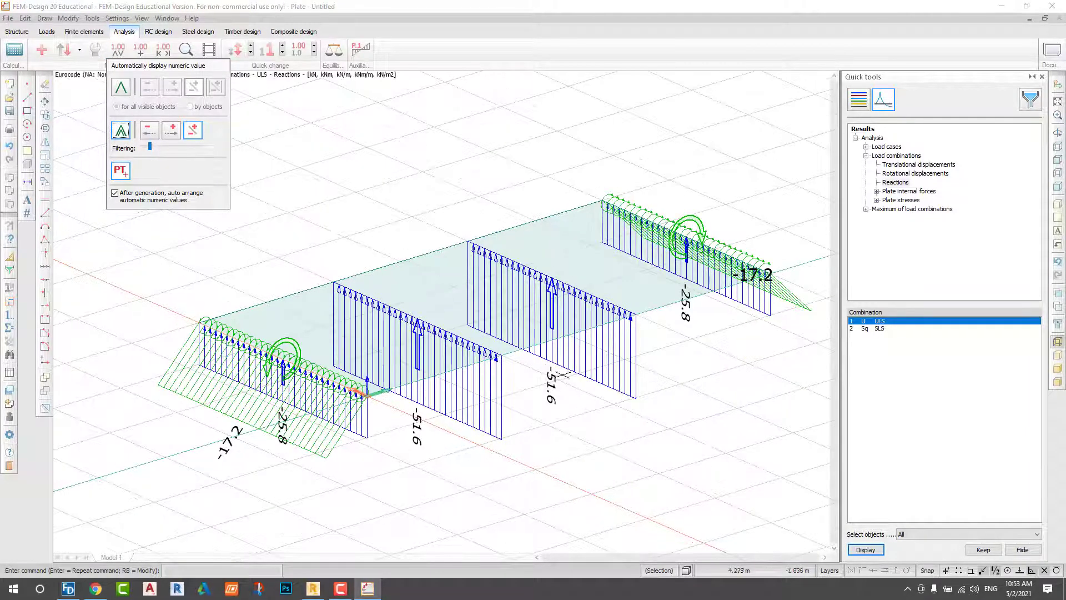
scroll(232, 449, down, 2)
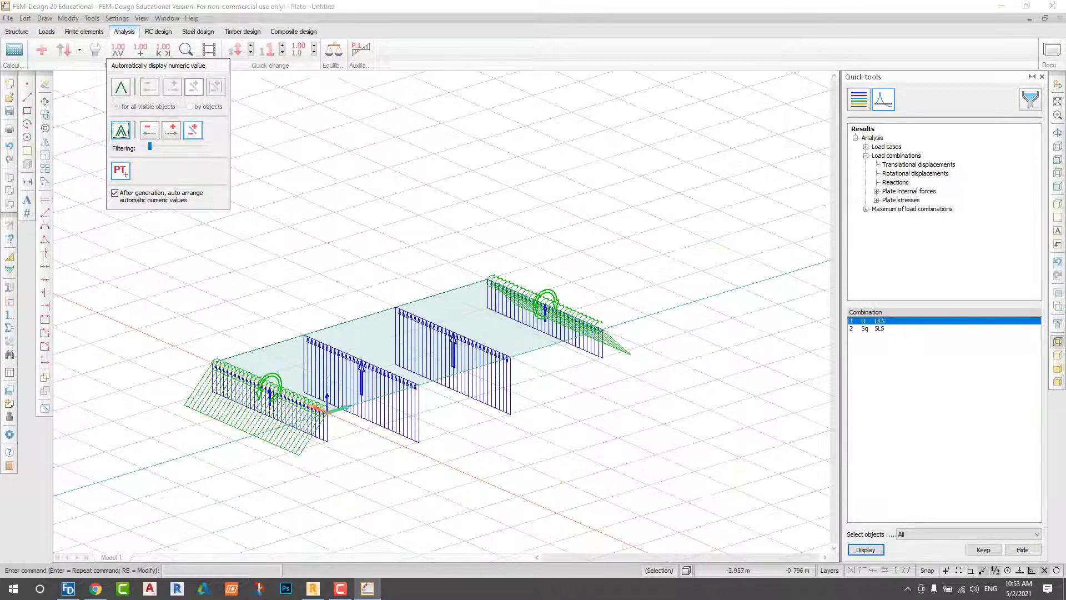
scroll(311, 182, up, 5)
scroll(675, 361, up, 2)
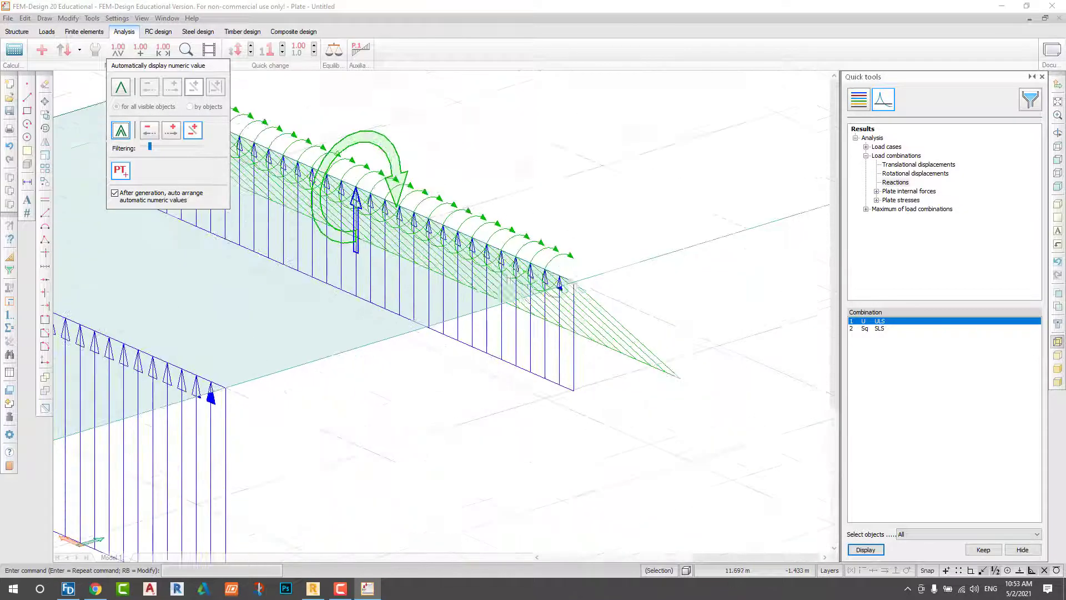
scroll(673, 364, down, 4)
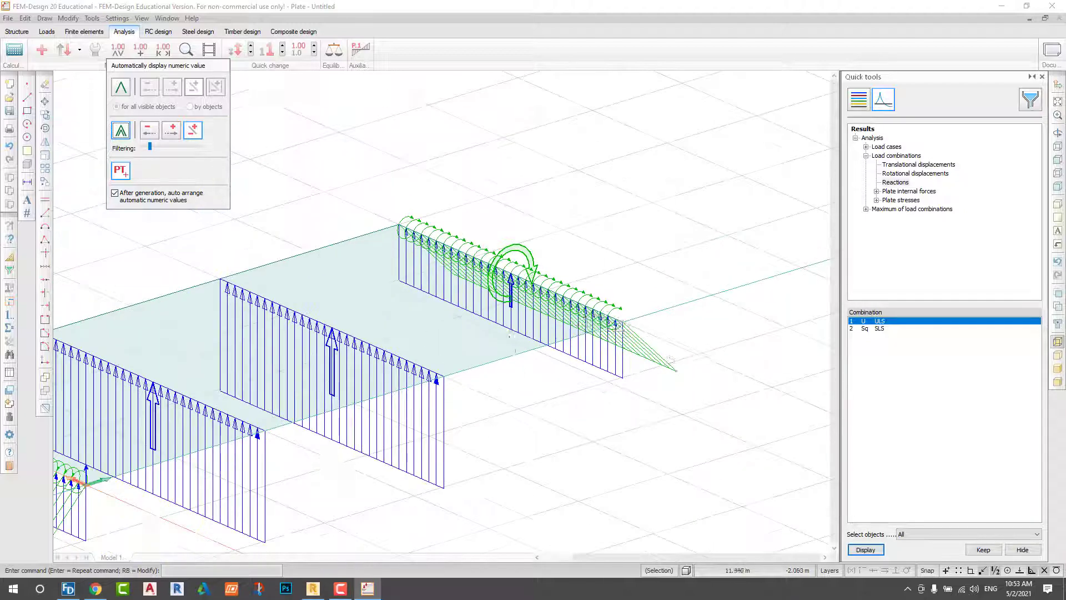
middle_drag(204, 206, 254, 171)
Step: Limit the displayed line reactions to the vertical Fz' component, leaving out all other force and moment components
click(95, 52)
click(427, 153)
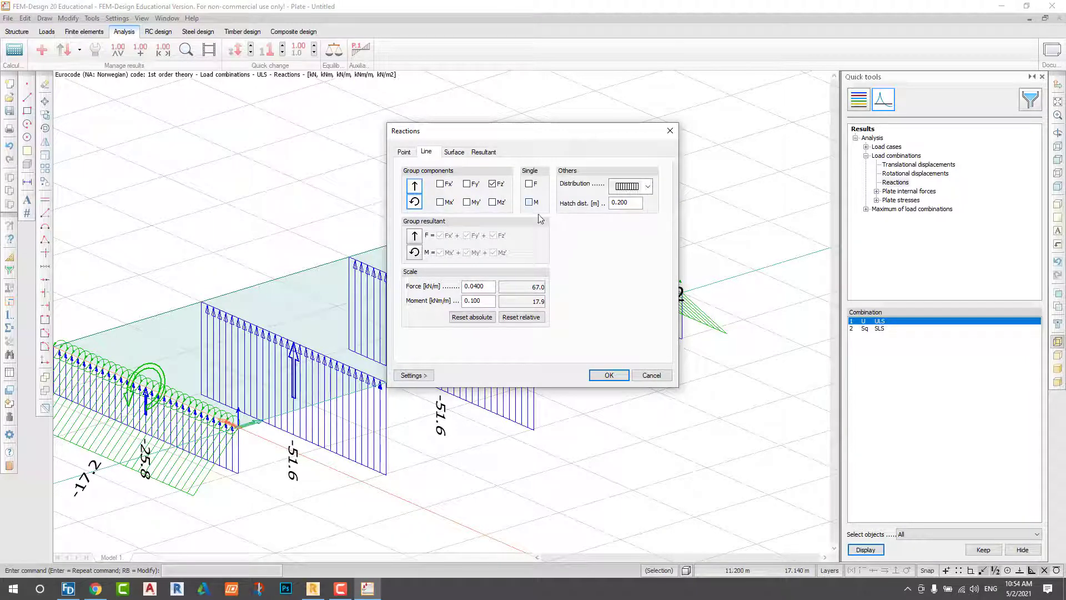
click(608, 375)
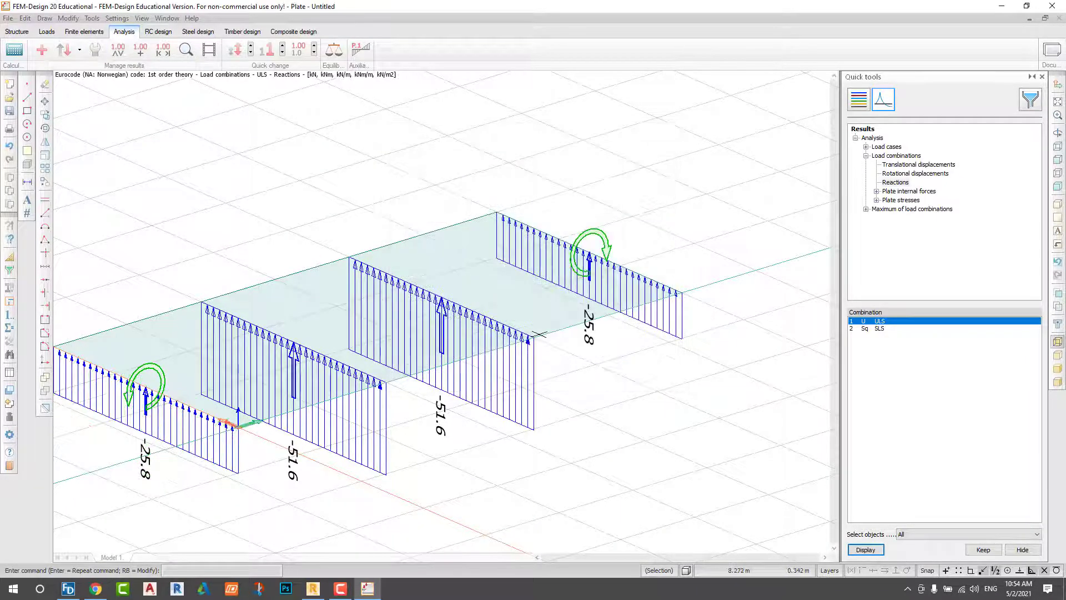
scroll(490, 362, up, 3)
scroll(613, 353, down, 2)
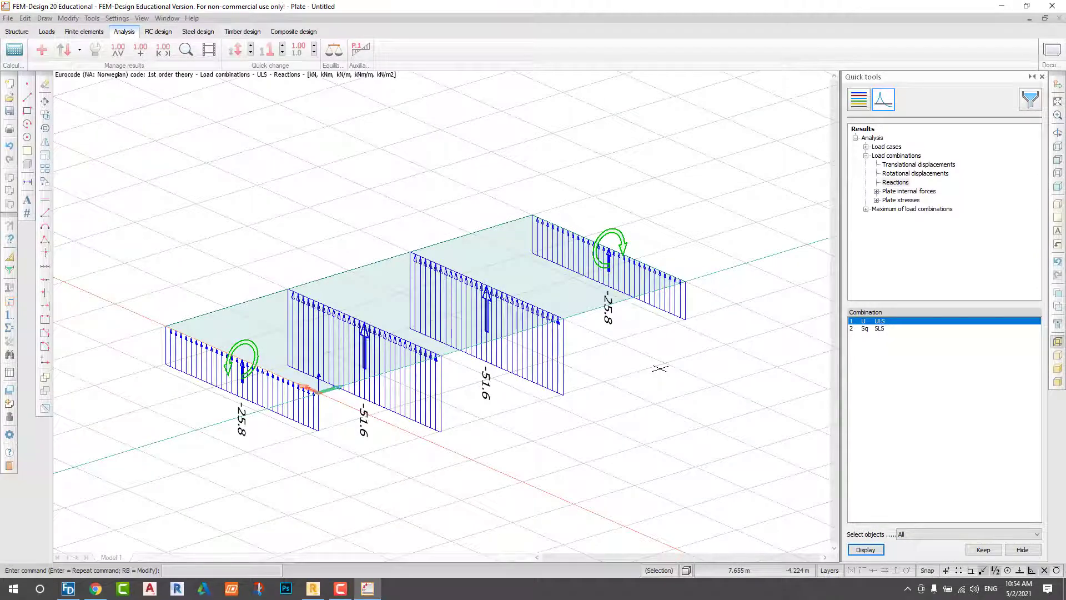
scroll(660, 368, up, 2)
scroll(660, 368, down, 1)
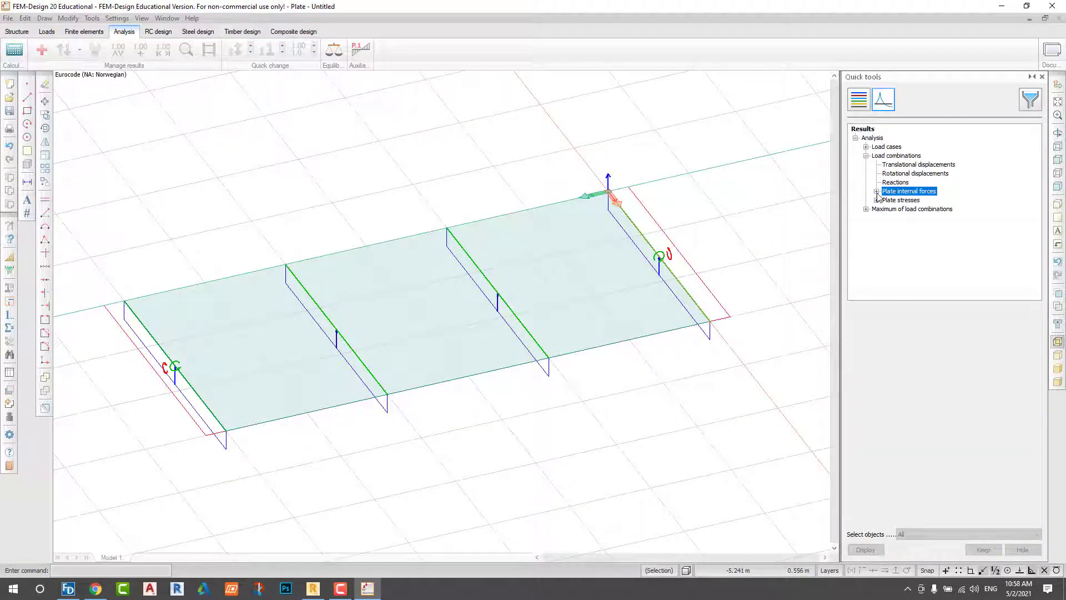
Step: Display the plate internal moment Mx' for ULS as a section diagram and enlarge its scale by two increments
click(877, 192)
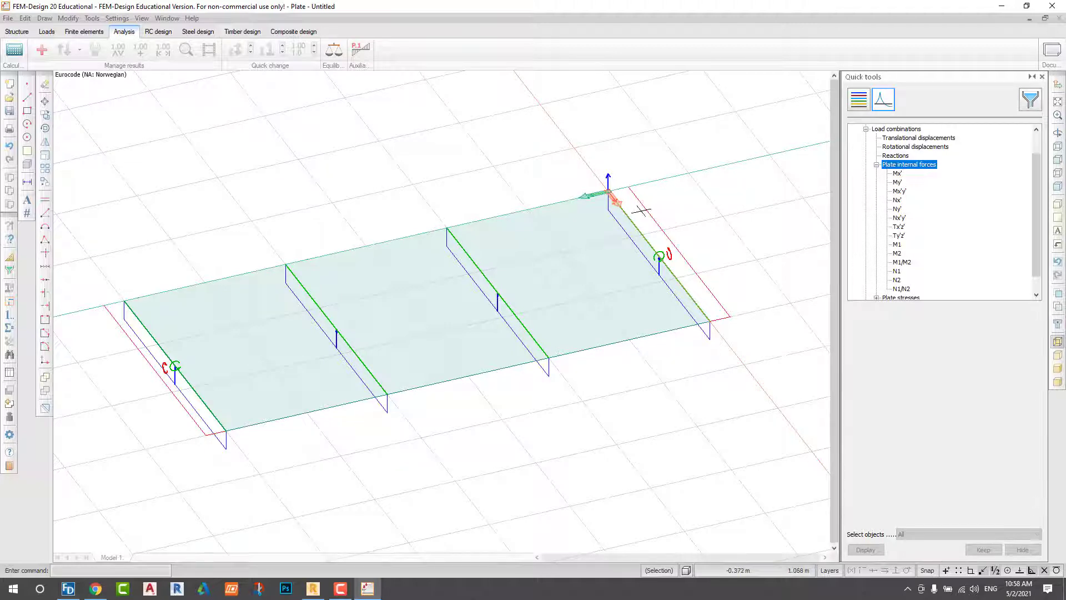
scroll(680, 207, up, 1)
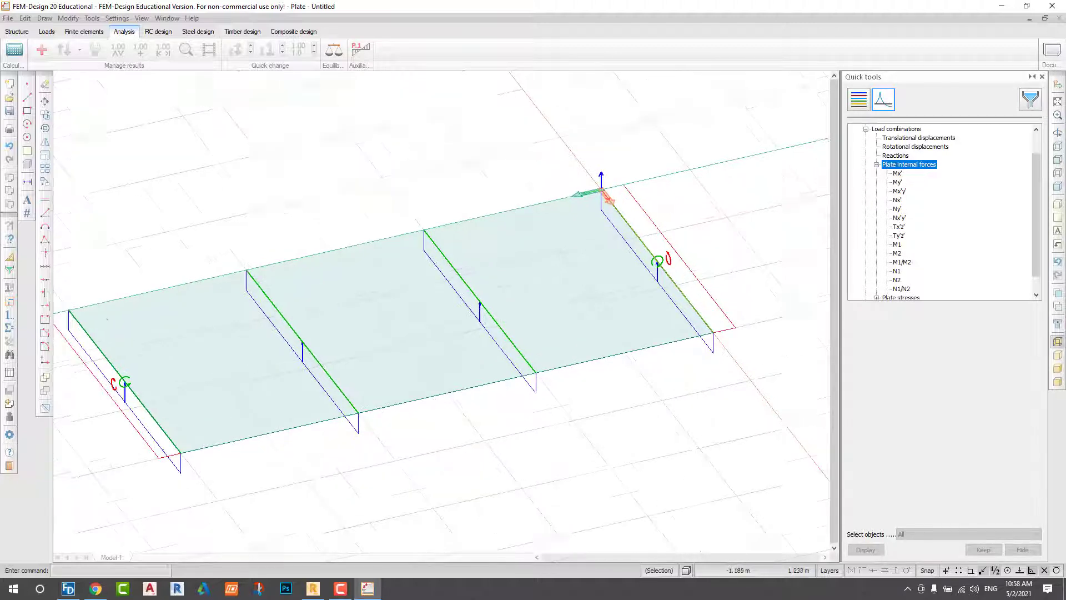
click(898, 173)
click(866, 550)
scroll(596, 303, down, 1)
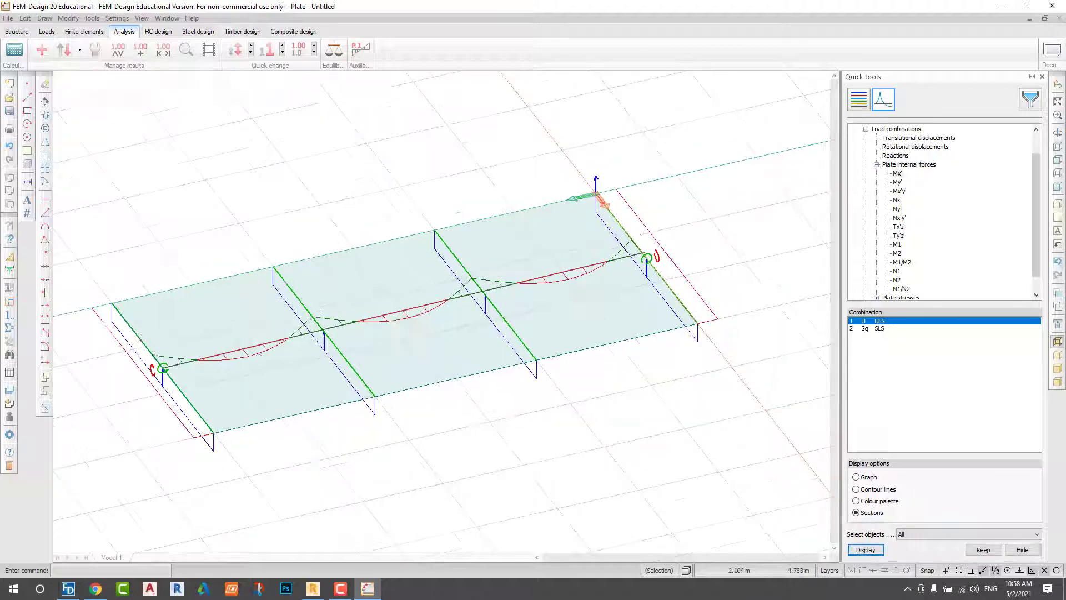
click(252, 50)
click(251, 50)
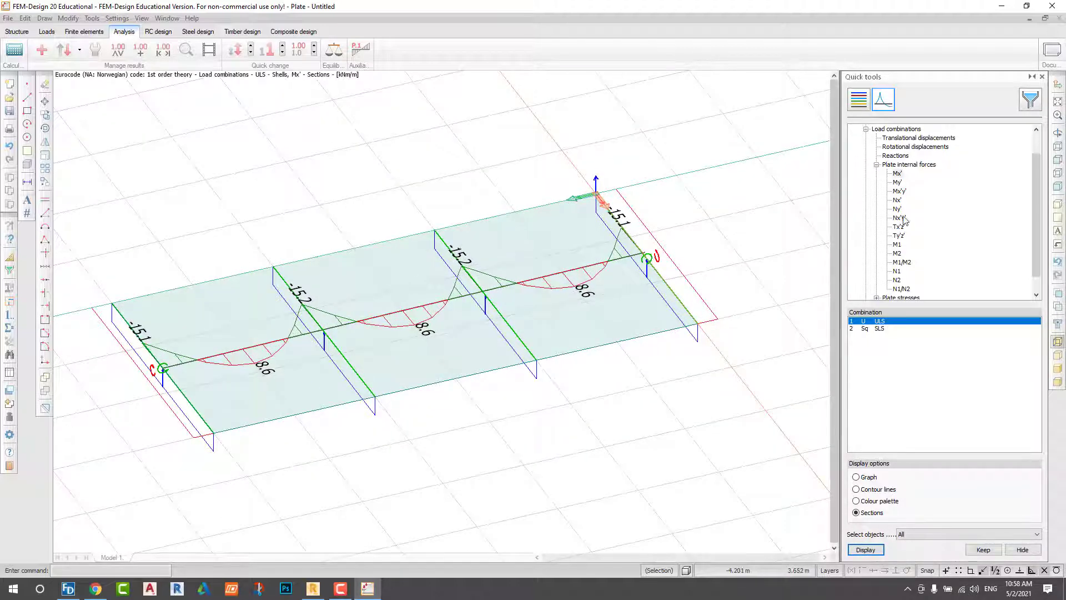
Step: Display the plate internal moment My' for ULS along the section and enlarge the diagram's scale
click(897, 183)
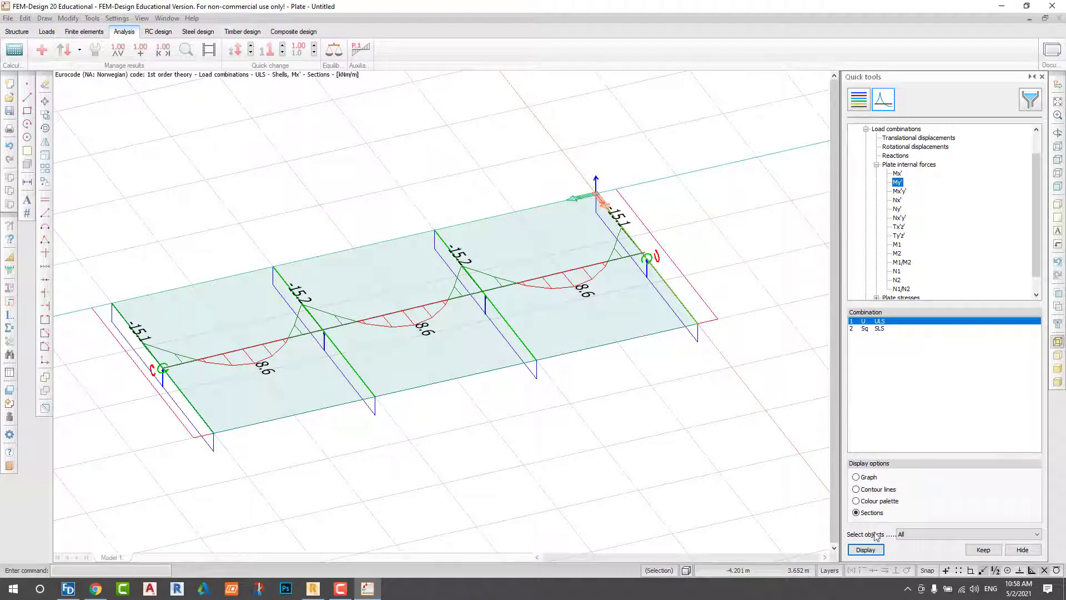
click(865, 549)
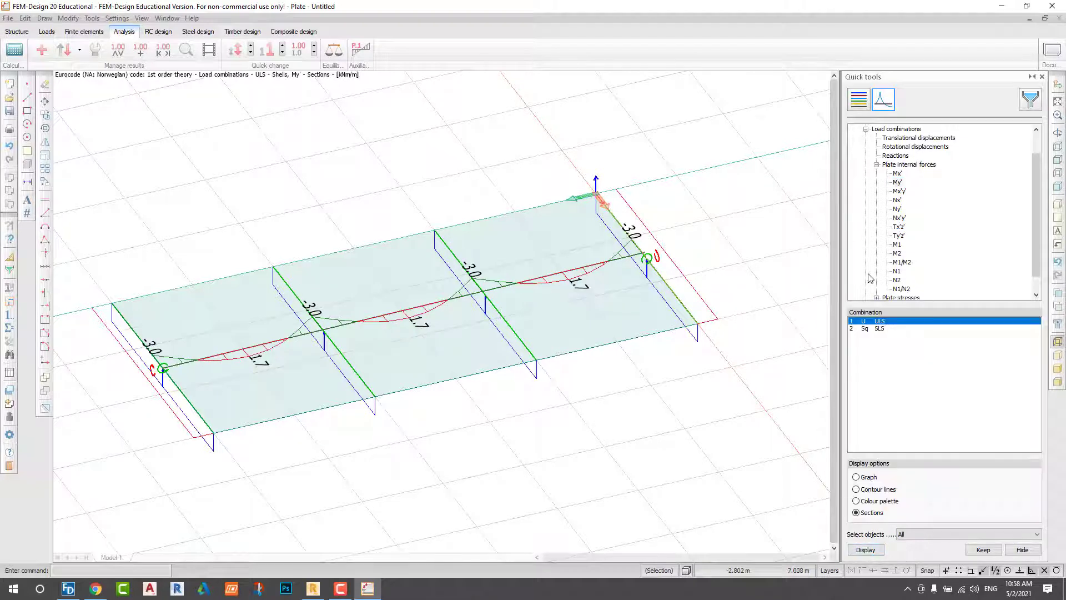
click(251, 48)
click(251, 47)
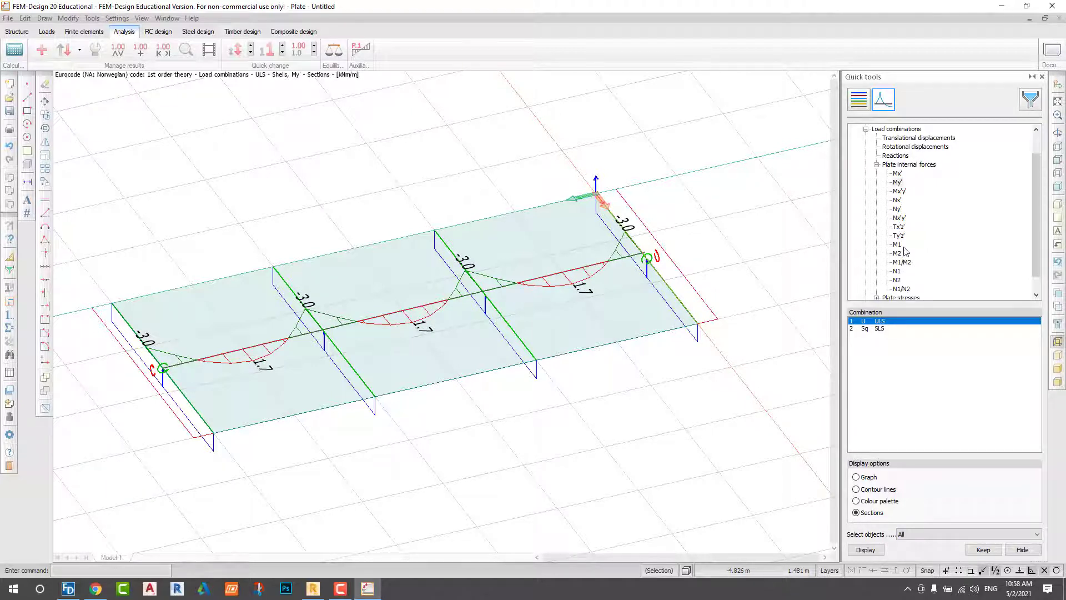
Step: Display the plate internal shear force Tx'z' for ULS along the section and enlarge the diagram's scale
click(899, 227)
click(868, 549)
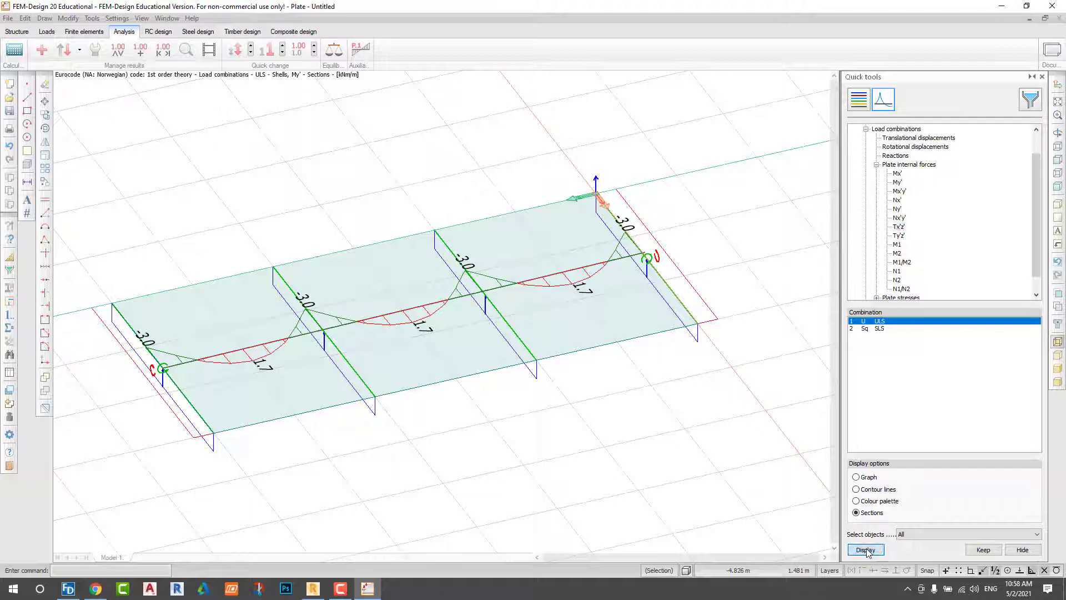
click(253, 51)
Step: Try to display the plate's principal moments M1/M2 for the ULS combination
scroll(916, 261, down, 1)
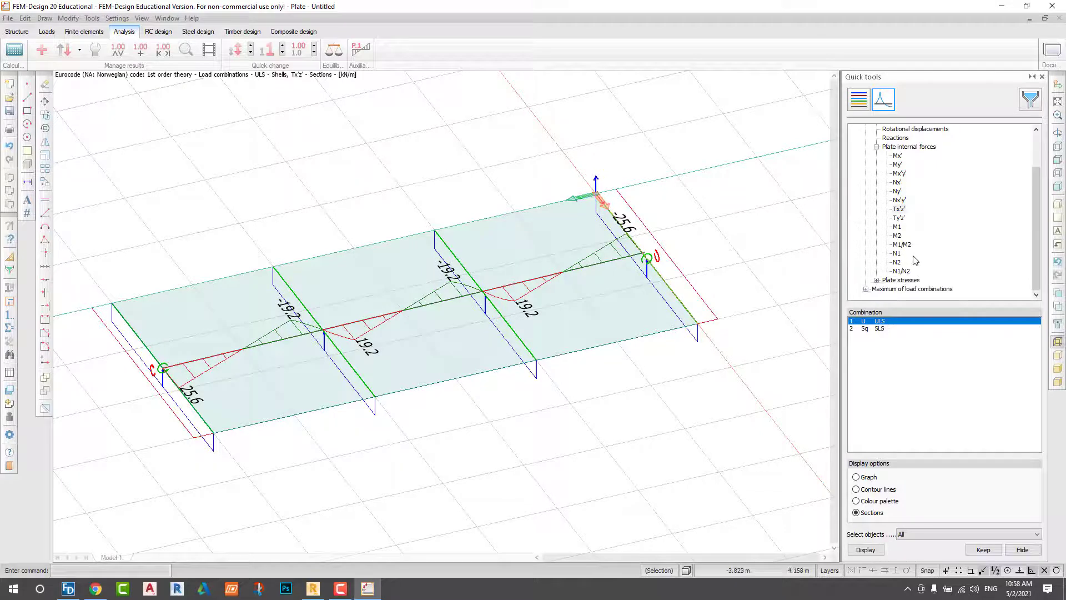
click(897, 191)
click(900, 201)
click(901, 245)
click(901, 246)
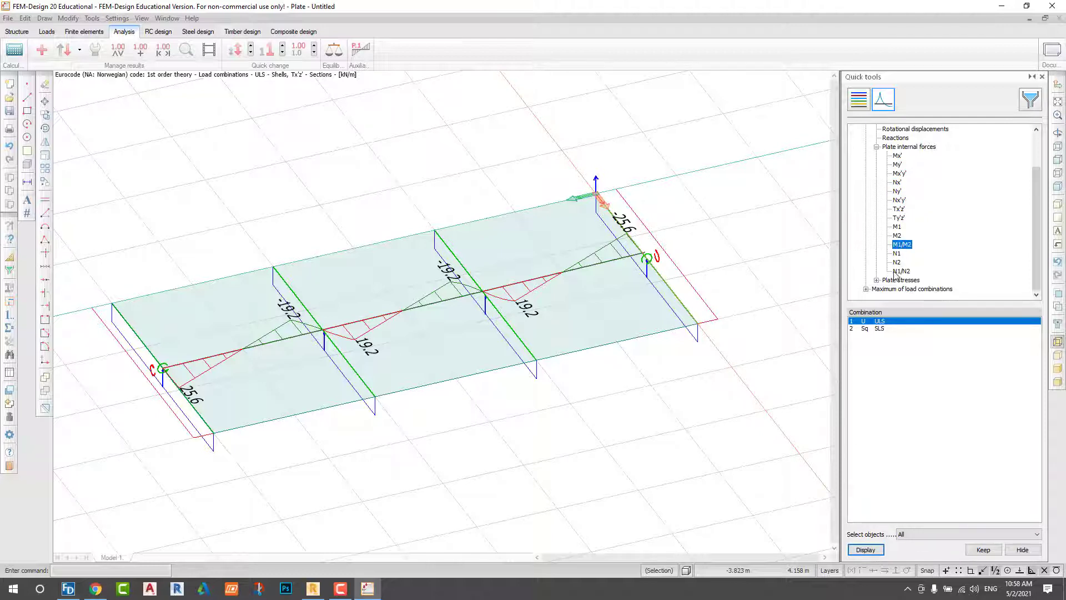
click(869, 550)
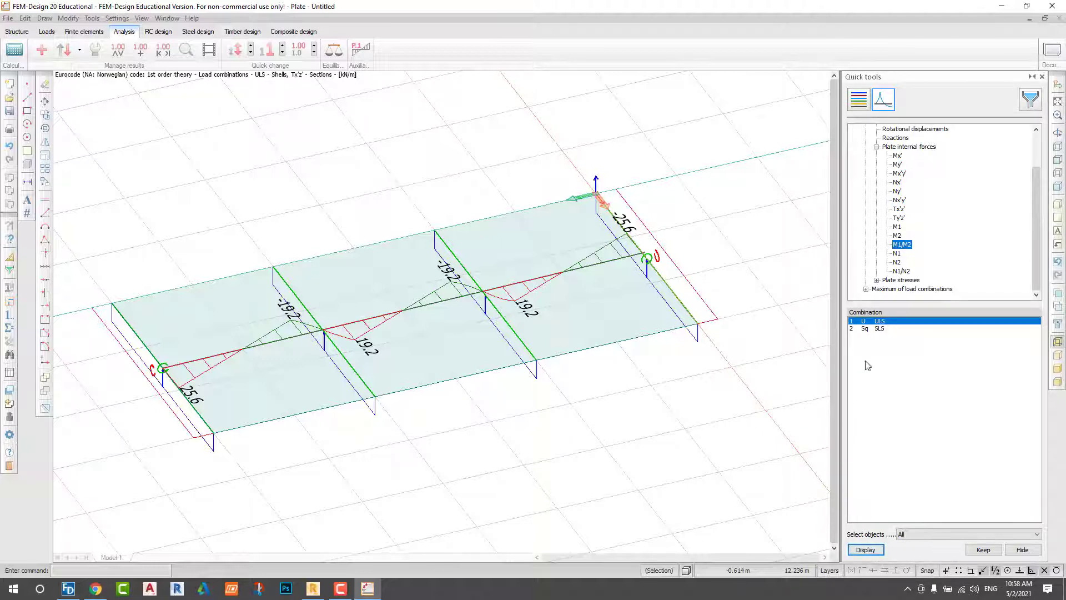
Step: Hide the displayed analysis result and collapse the list of plate internal forces
click(1023, 550)
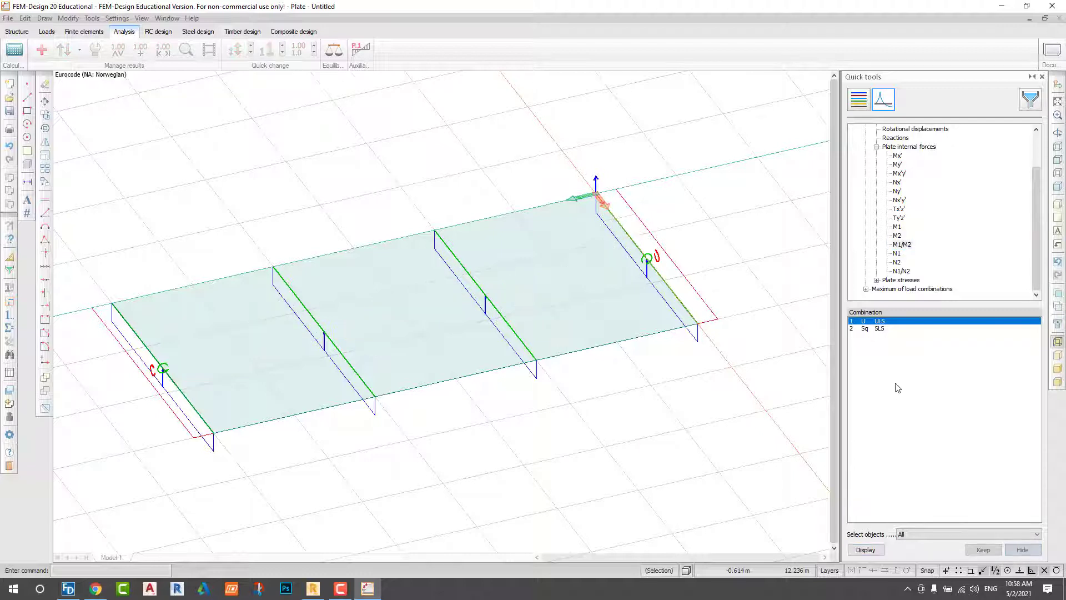
scroll(881, 197, up, 2)
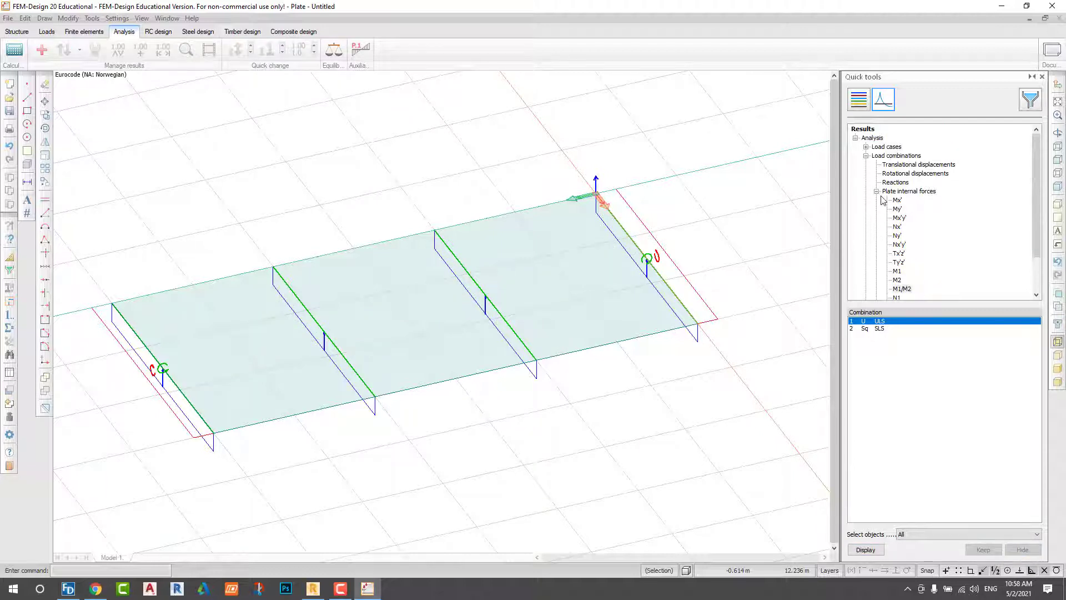
click(876, 191)
scroll(576, 309, down, 1)
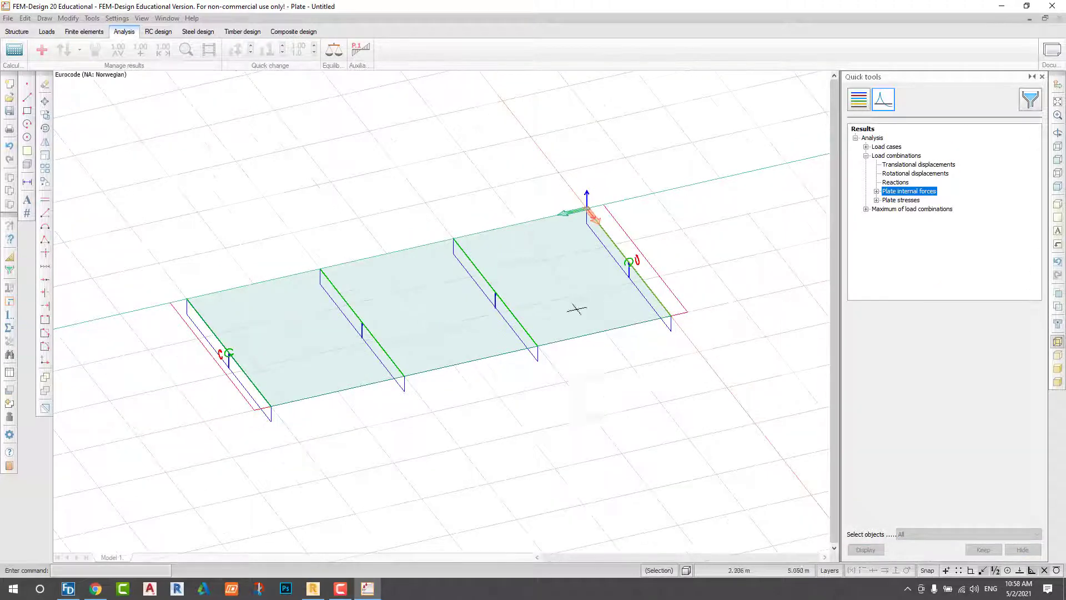
middle_drag(603, 406, 707, 376)
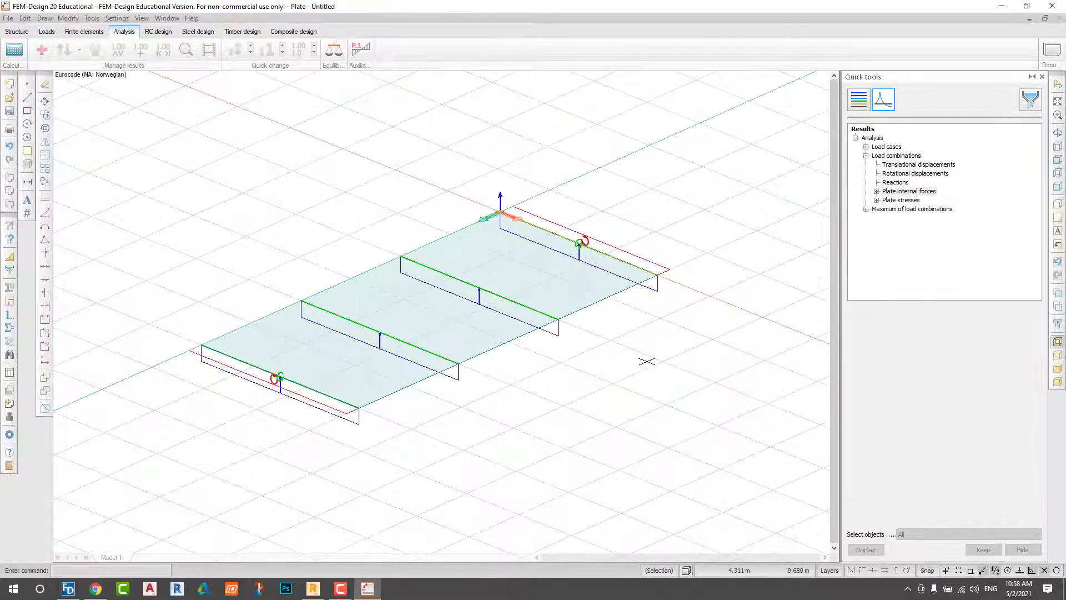
scroll(646, 362, up, 2)
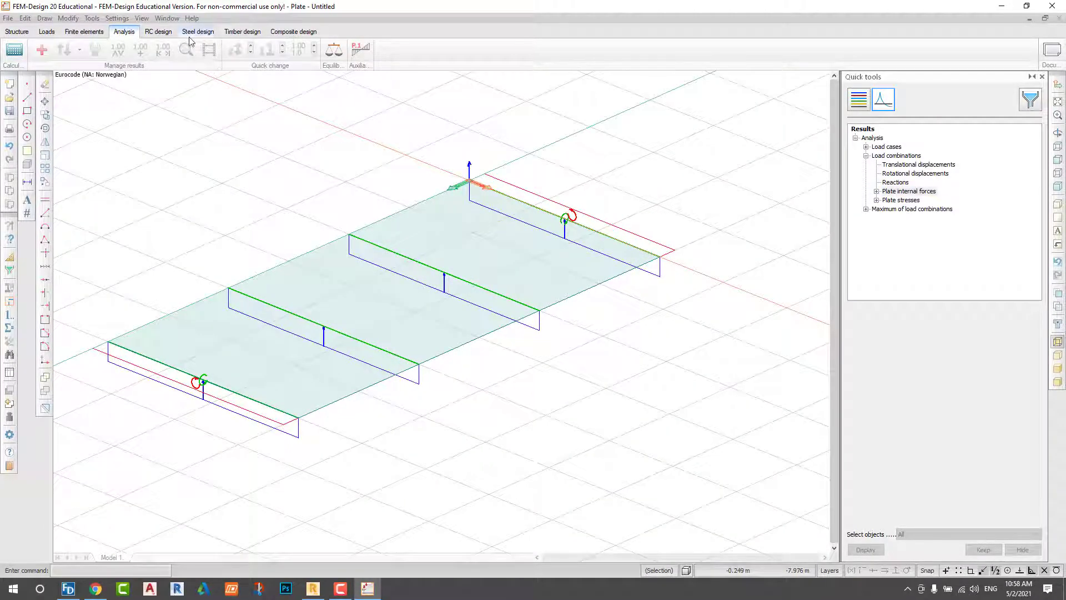
Step: Switch to RC design and set the reinforcement type to surface reinforcement
click(158, 32)
scroll(429, 211, down, 1)
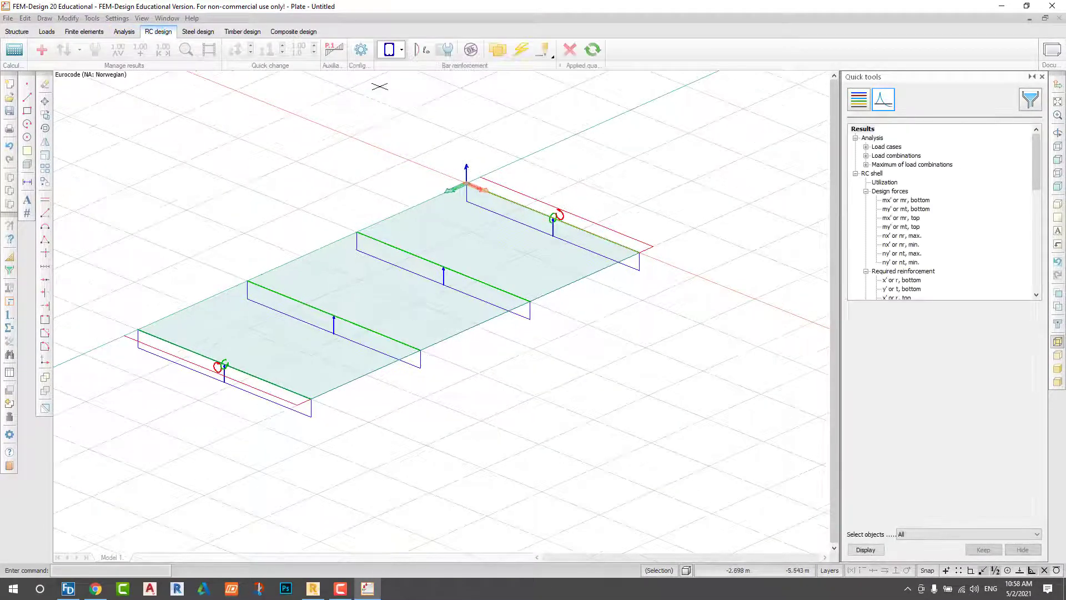
click(401, 50)
click(391, 95)
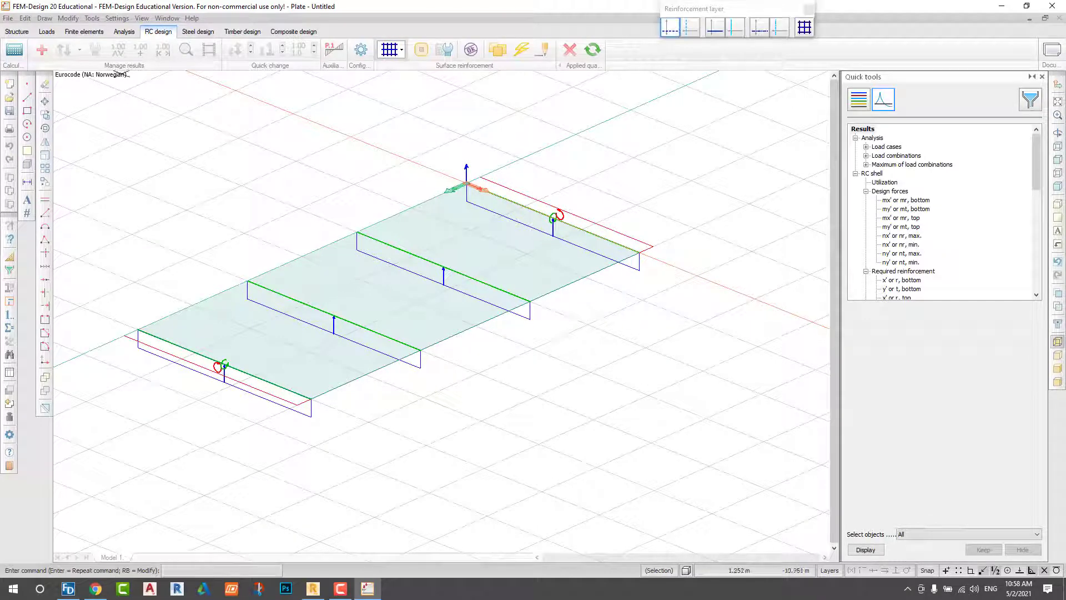
Step: Run the design calculations, checking all structural elements based on the load combinations
click(22, 51)
click(406, 220)
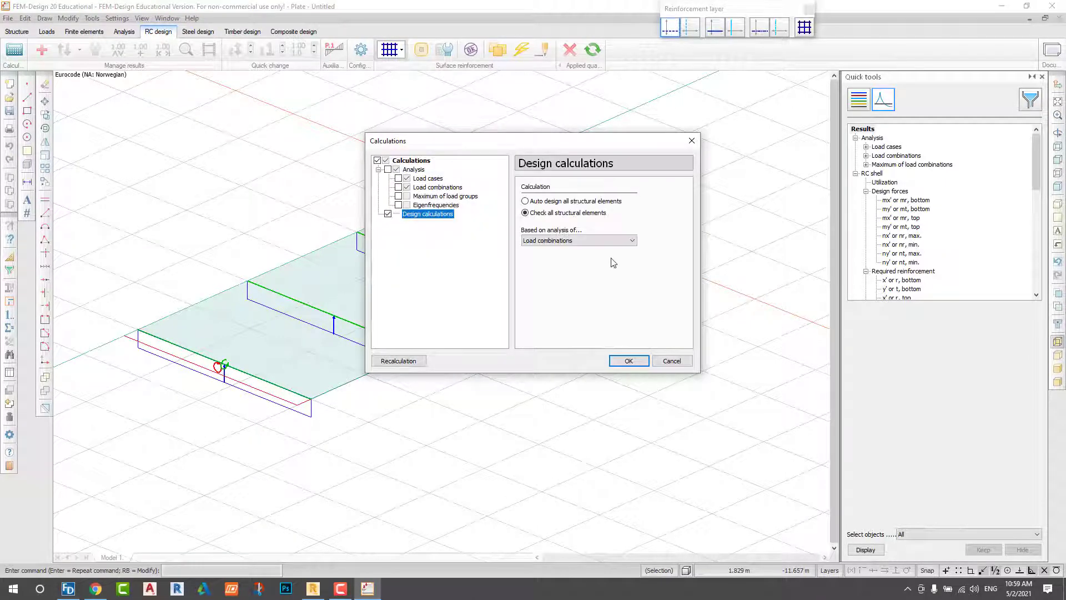
click(624, 361)
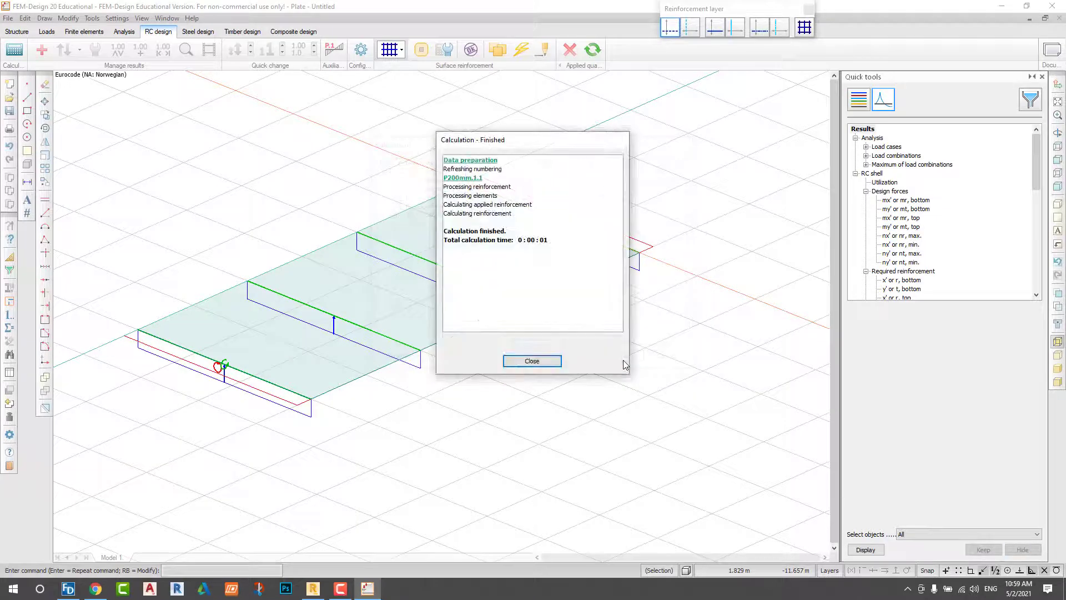
click(533, 361)
Step: Examine the plate's reinforcement calculation parameters, including bar quality, diameter, cover and allowed crack width, and accept them
scroll(422, 105, up, 1)
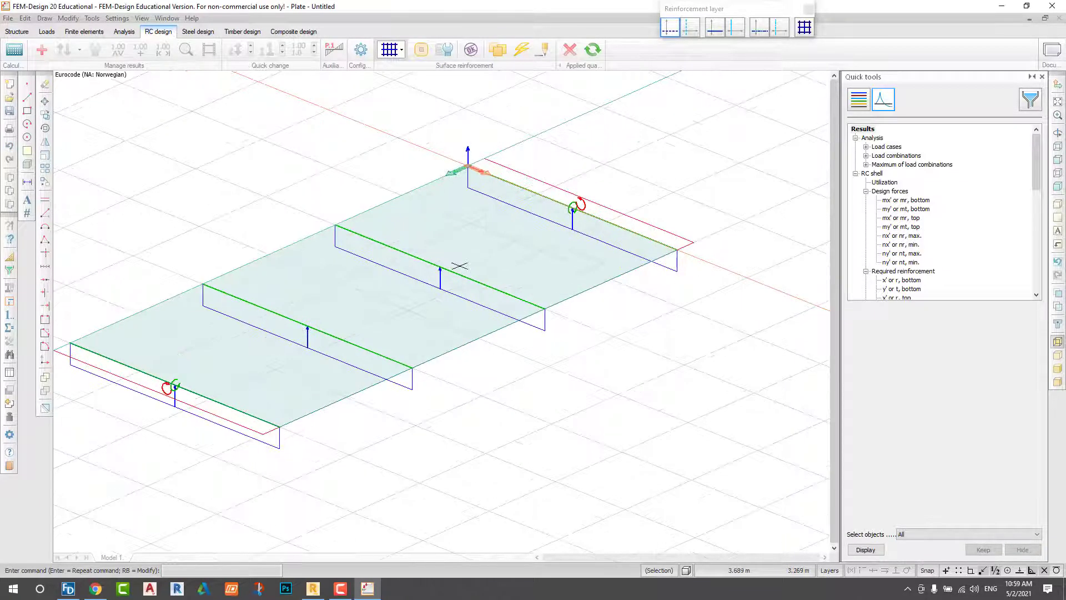
click(446, 53)
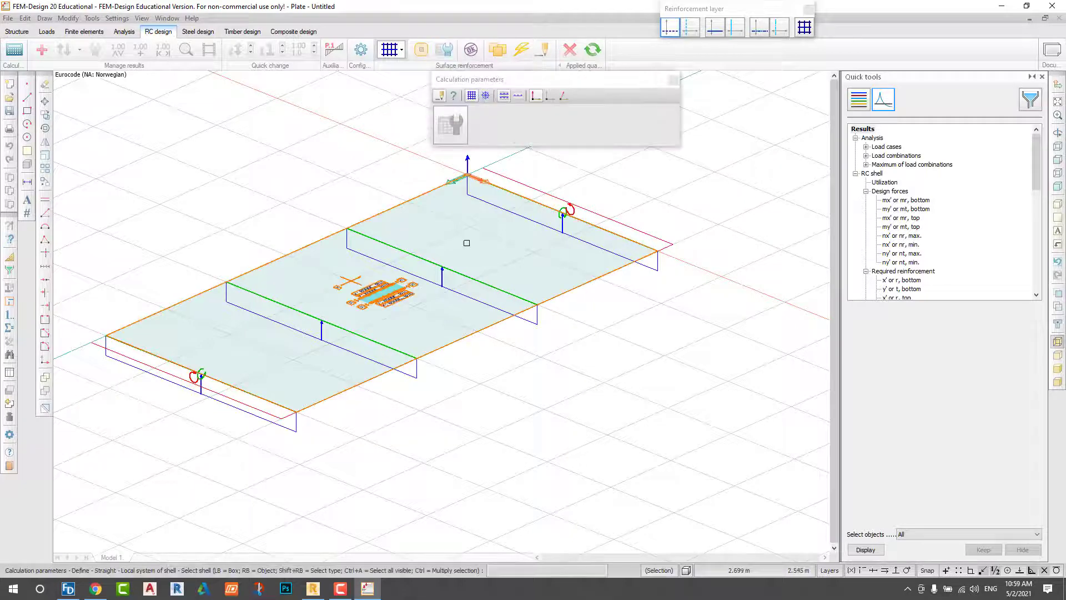
click(455, 96)
click(466, 215)
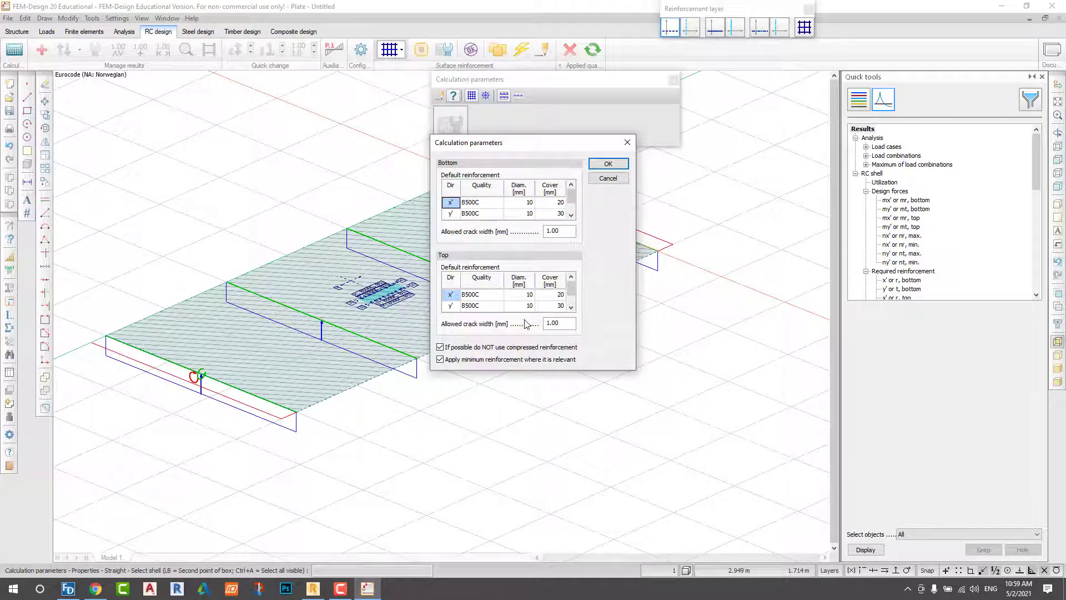
double_click(560, 231)
click(609, 163)
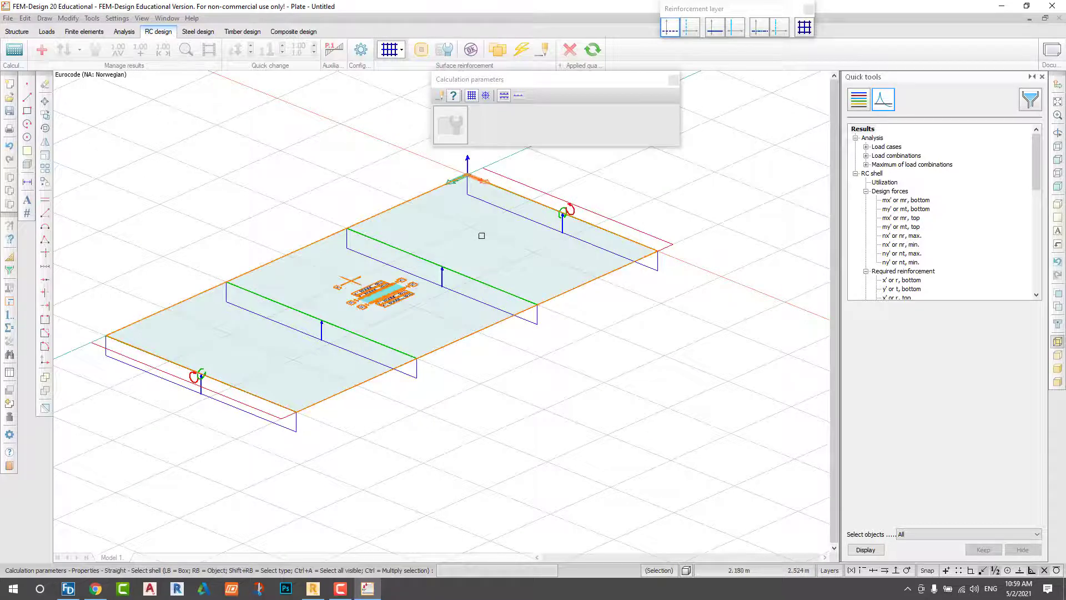
Step: Check the plate's reinforcement for load combinations, examine the utilization table and close the check
click(471, 49)
click(484, 243)
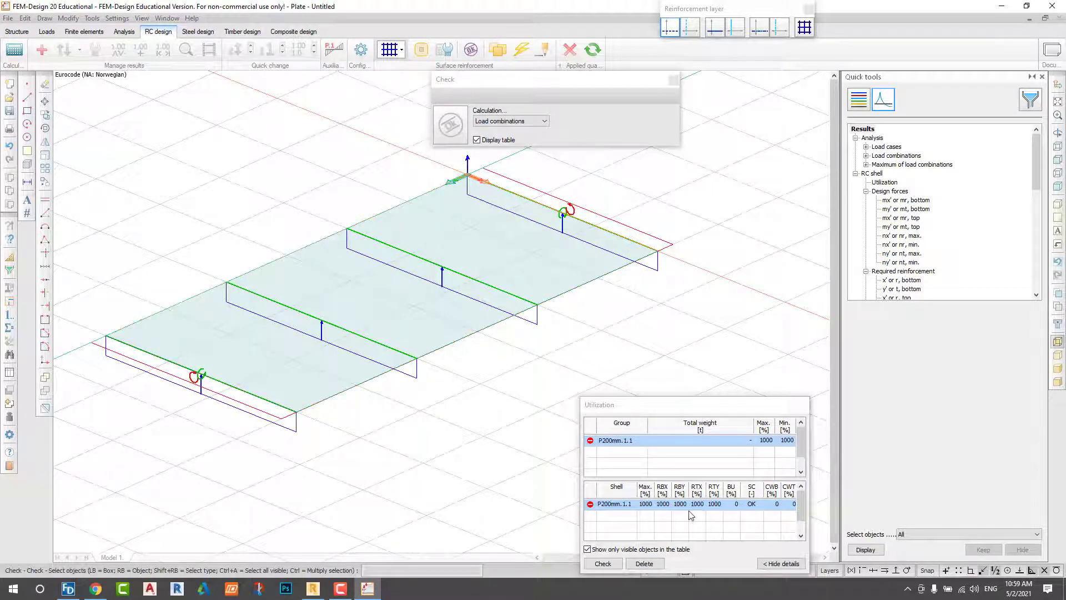
drag(724, 410, 721, 343)
click(674, 81)
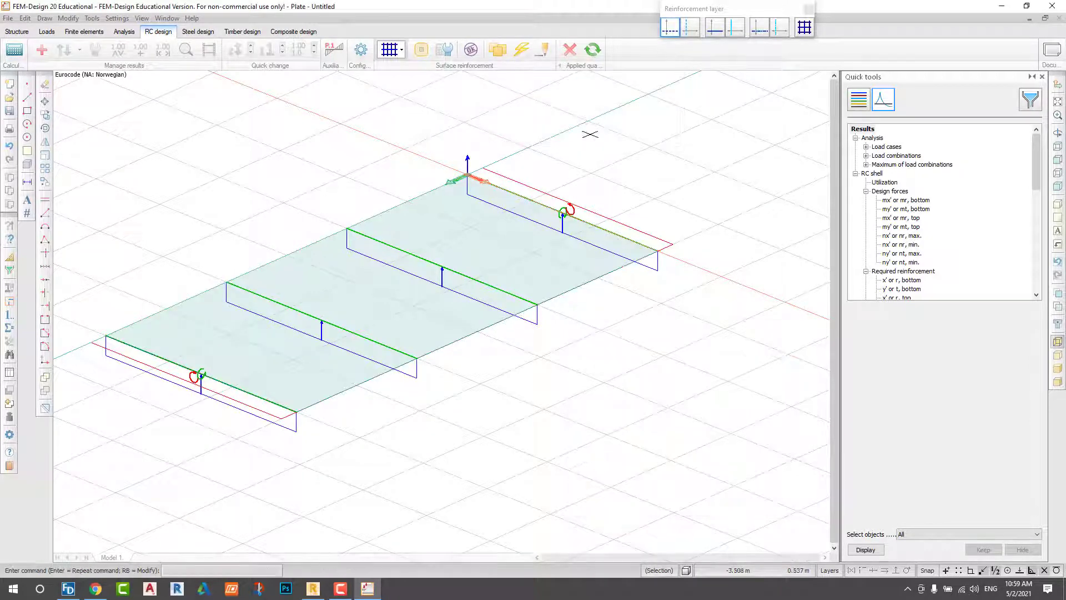
middle_drag(582, 114, 572, 95)
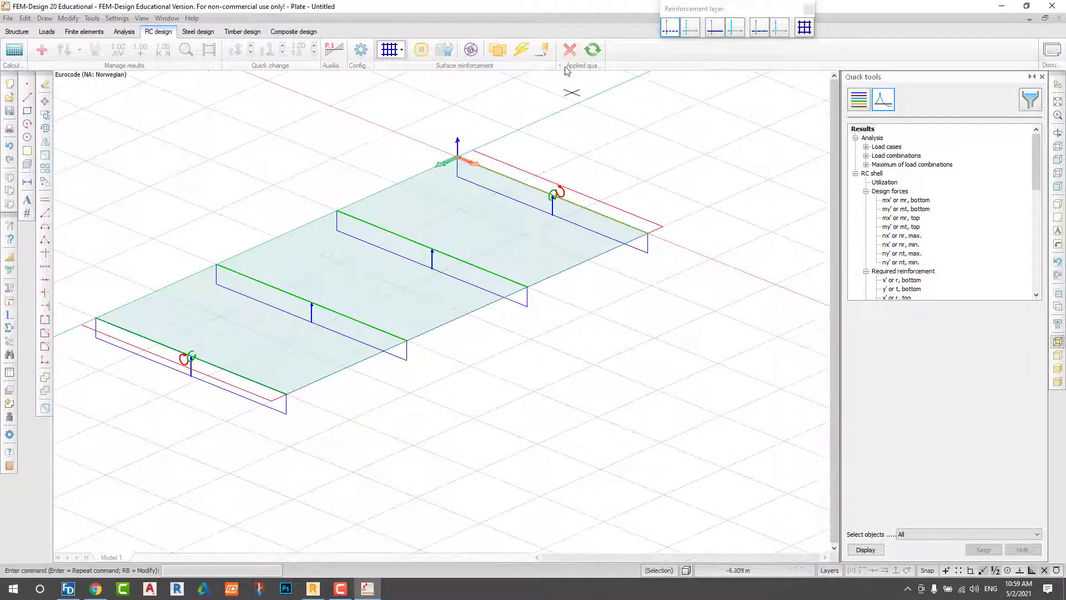
Step: Auto design the plate's surface reinforcement based on the load combinations with the utilization table displayed
click(522, 50)
click(472, 95)
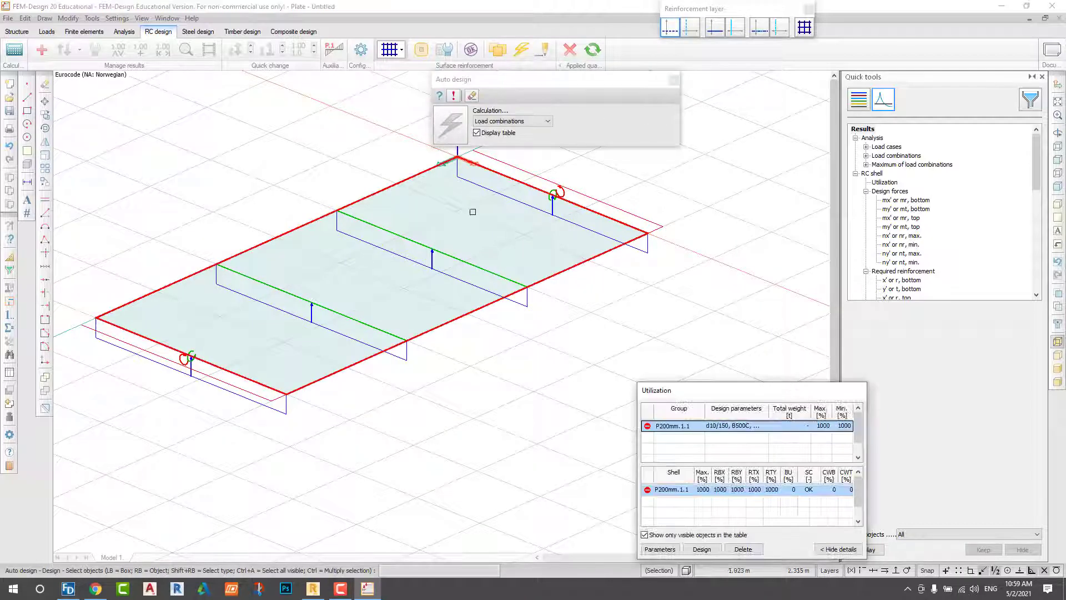
click(448, 218)
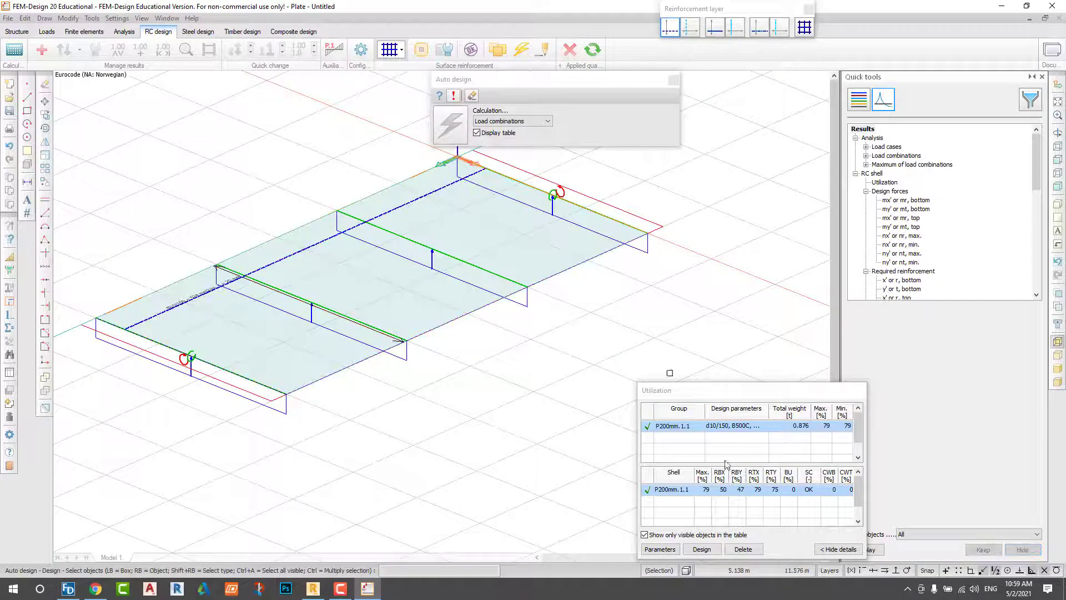
scroll(431, 184, up, 5)
scroll(350, 334, down, 5)
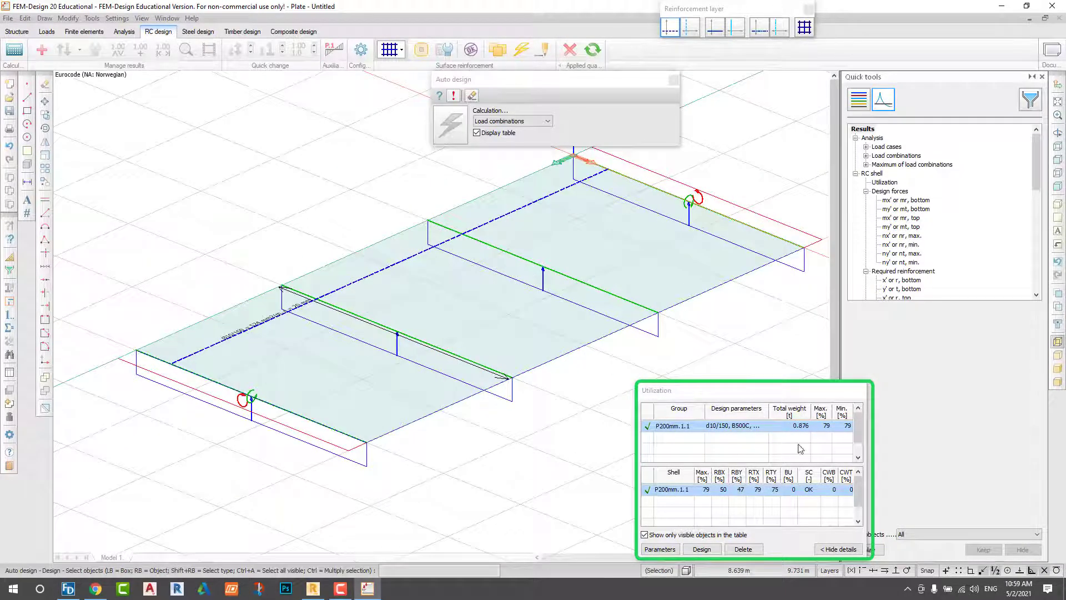
Step: Display the bottom y' reinforcement layer, examine its bar label and move the Auto design window clear of the model
click(690, 32)
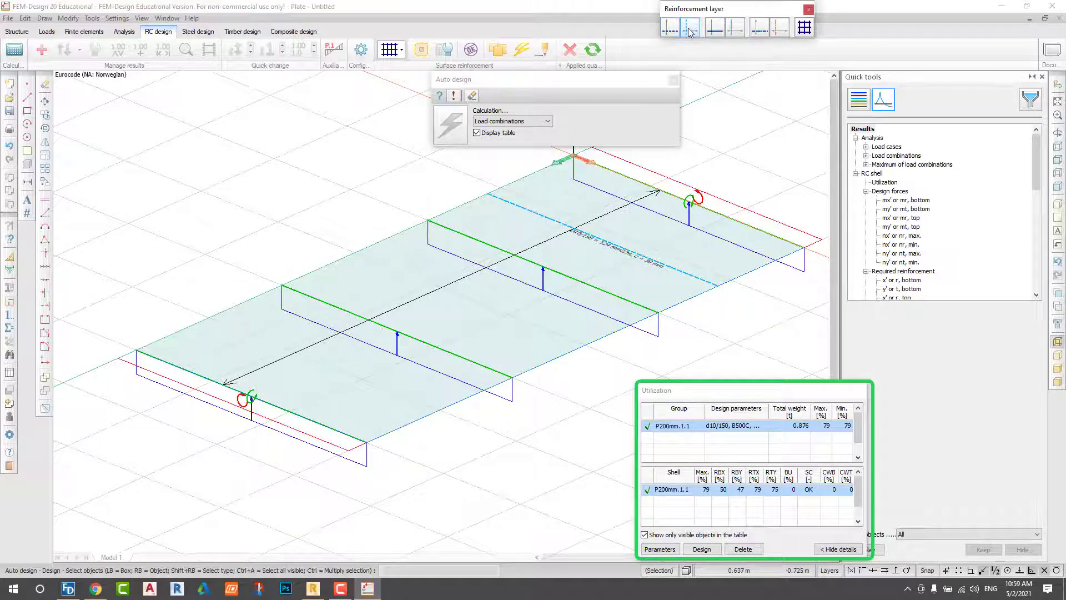
scroll(612, 252, up, 5)
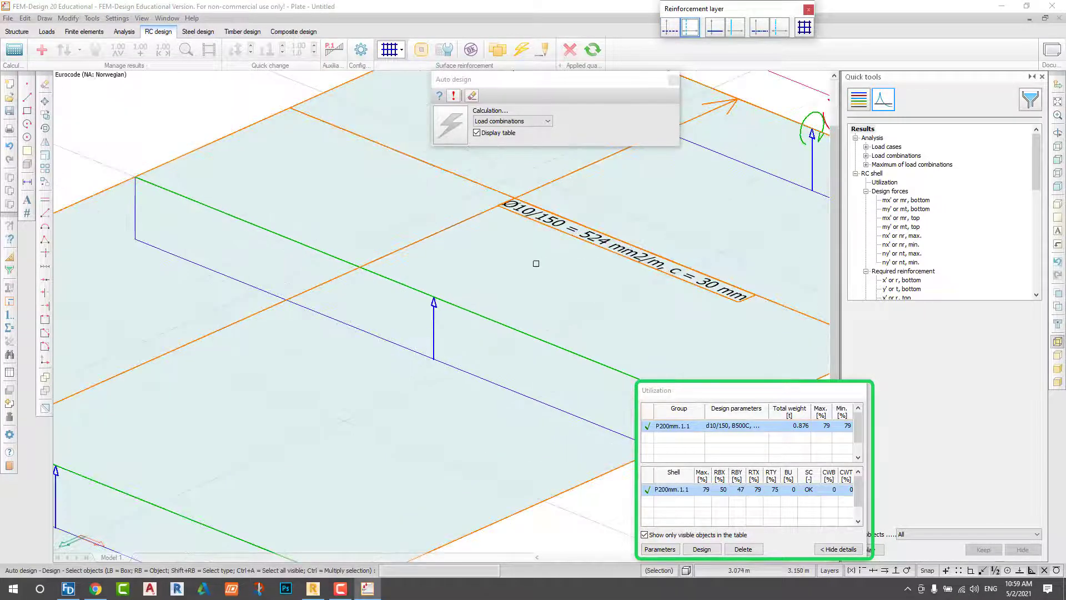
scroll(536, 264, down, 2)
drag(628, 81, 1026, 5)
scroll(461, 320, down, 2)
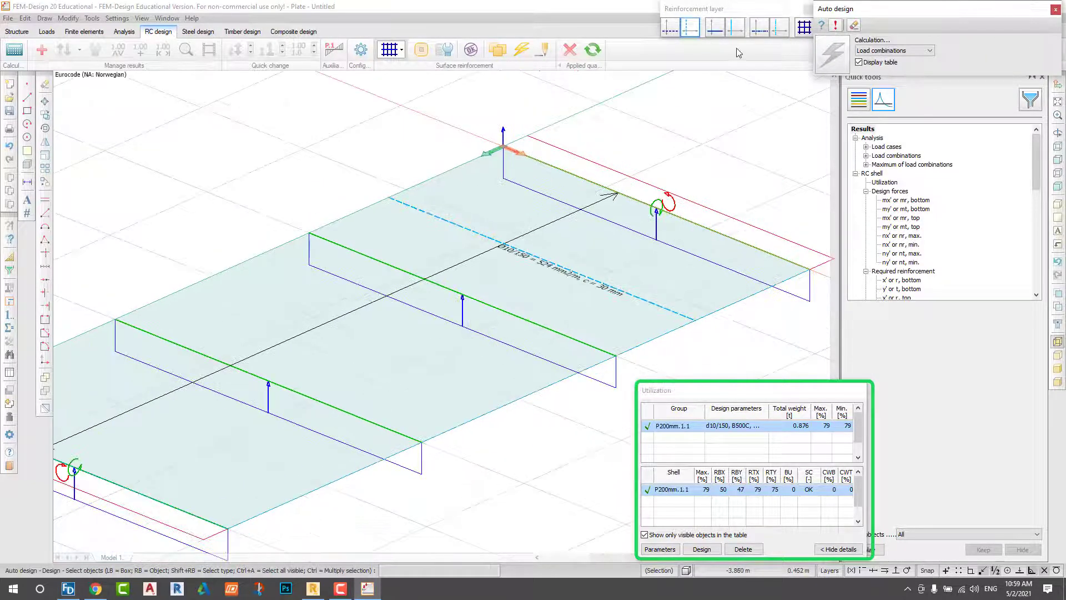
Step: Display the top x' reinforcement layer and examine the bar regions over the line supports
click(715, 29)
scroll(321, 361, up, 4)
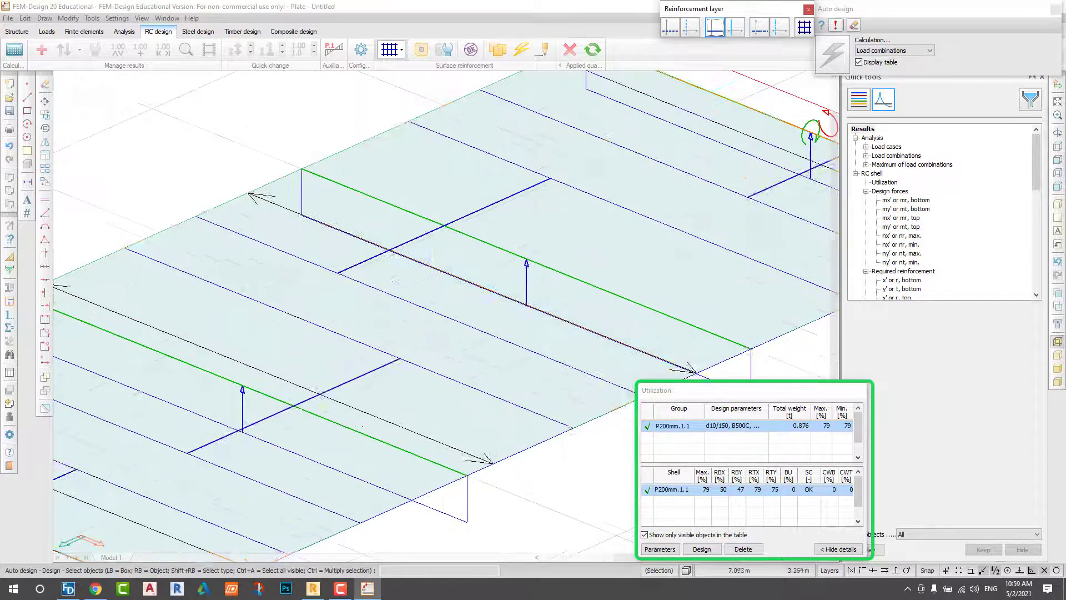
scroll(326, 362, down, 2)
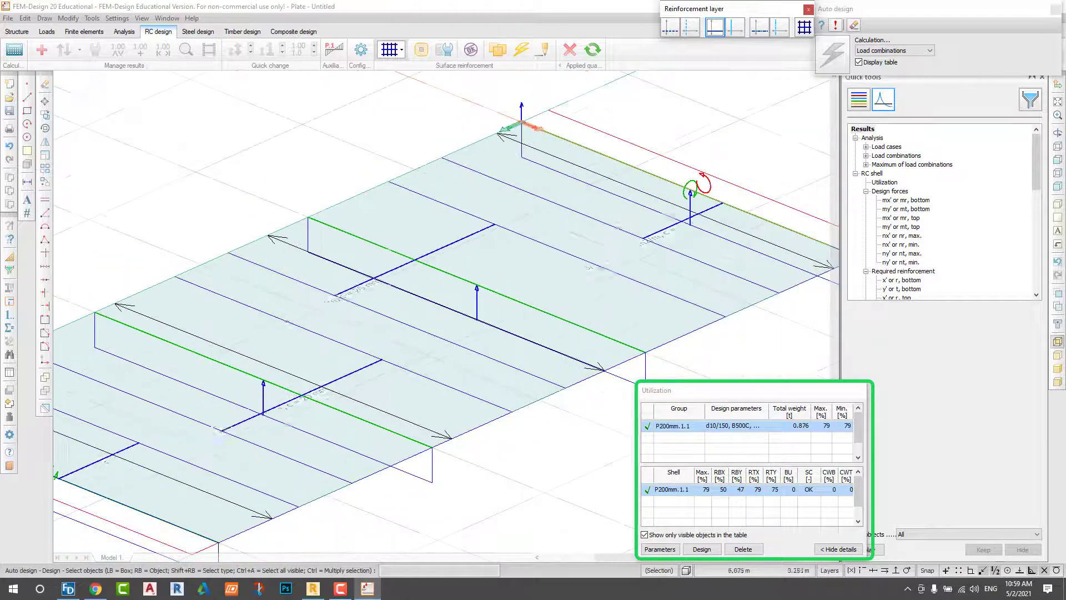
Step: Display the top y' reinforcement layer, examine the bar labels at the line supports and reposition the Utilization table
click(732, 30)
scroll(628, 226, up, 5)
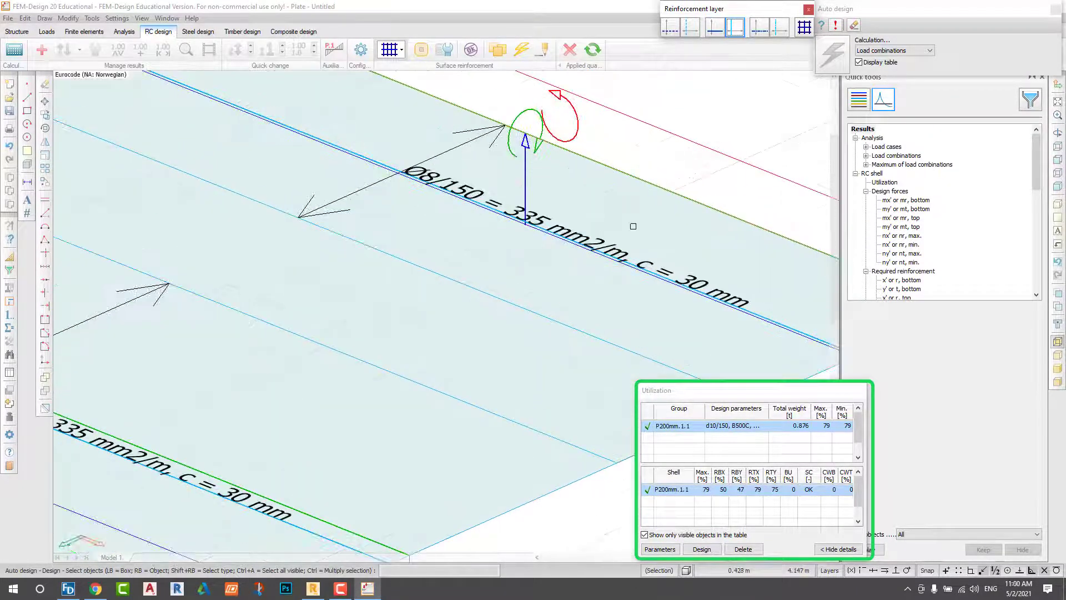
scroll(628, 226, down, 6)
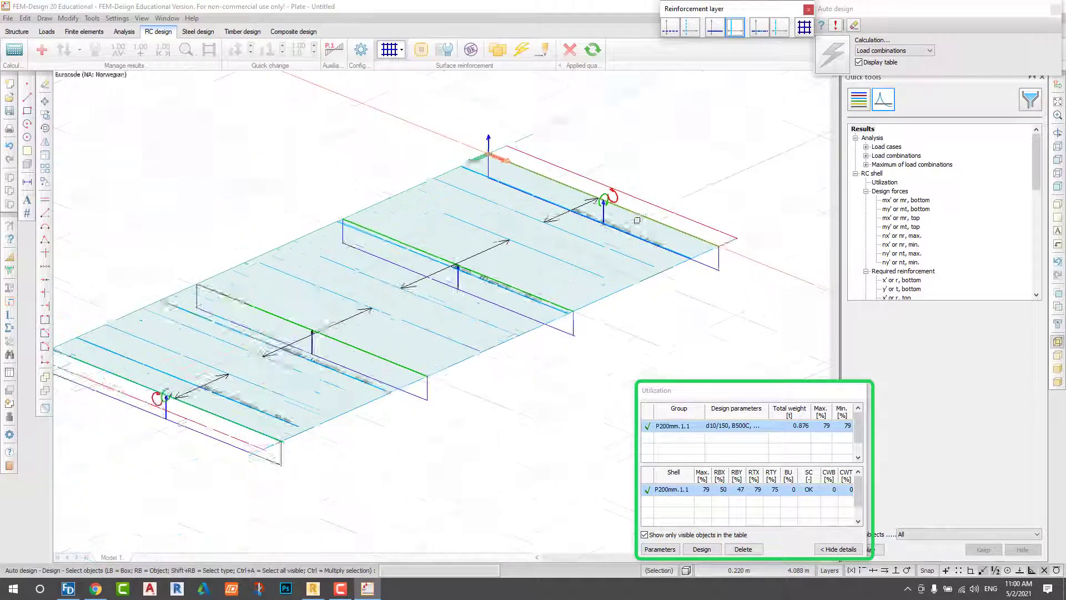
scroll(274, 373, up, 4)
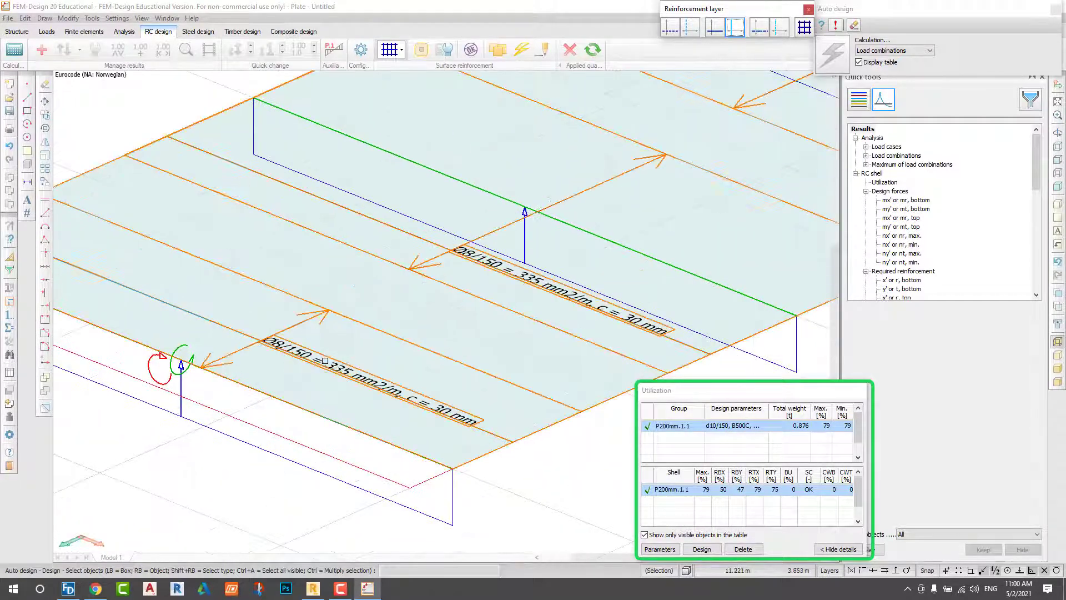
scroll(585, 232, down, 5)
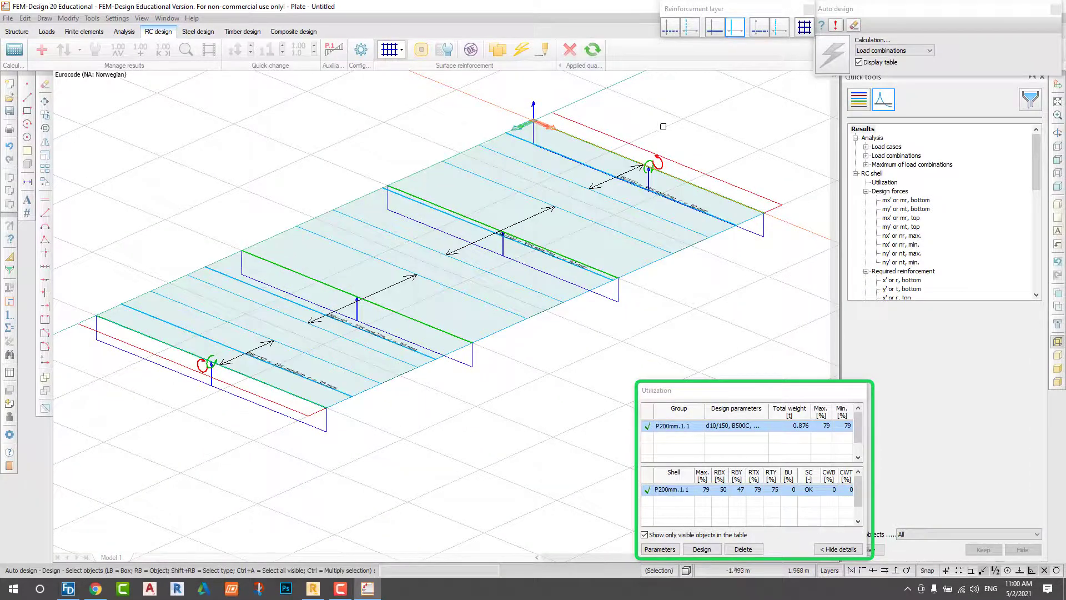
scroll(663, 126, up, 1)
scroll(664, 126, down, 1)
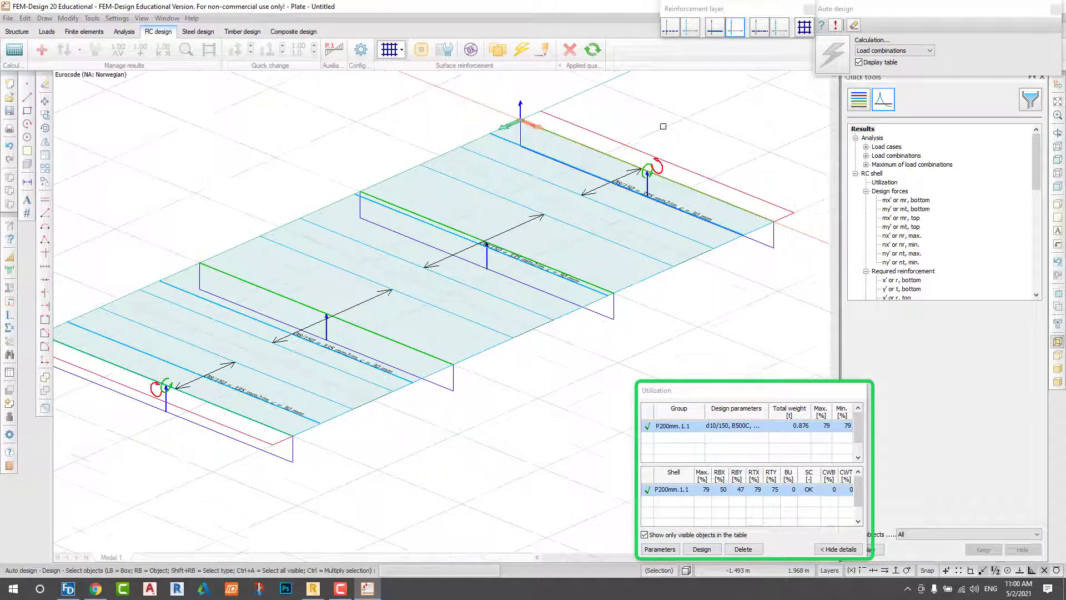
drag(801, 390, 731, 355)
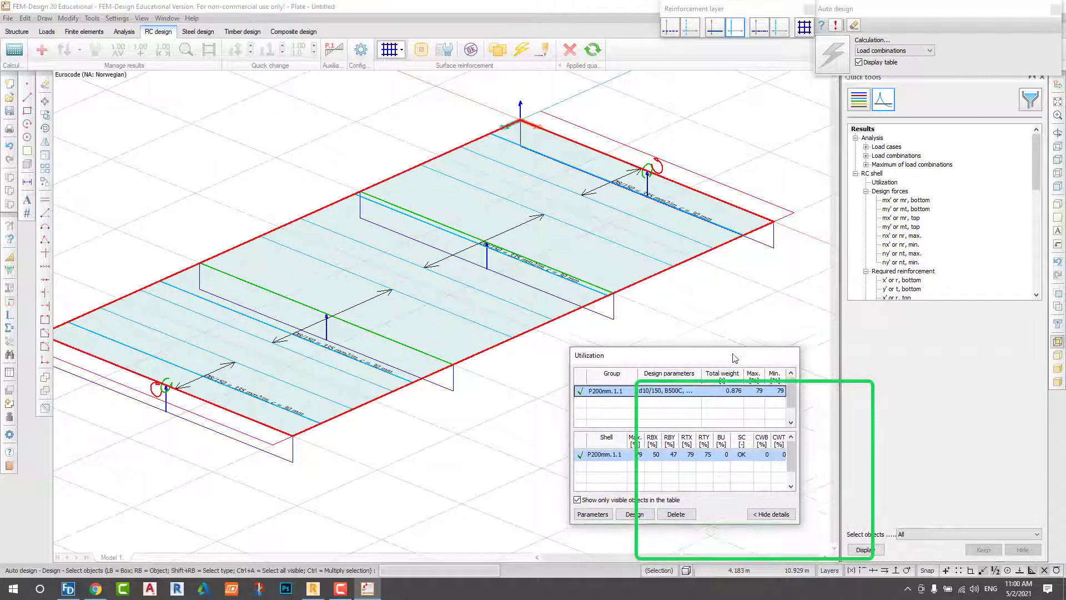
scroll(589, 214, down, 1)
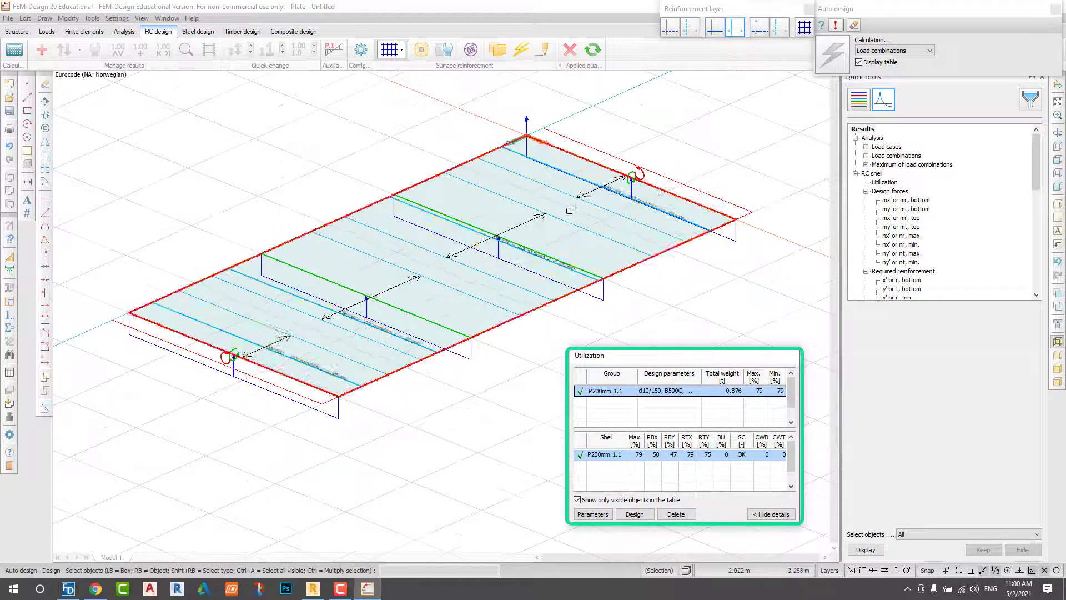
Step: Display the required bottom x' reinforcement for the maximum of load combinations as a colour palette on the plate
scroll(656, 224, up, 1)
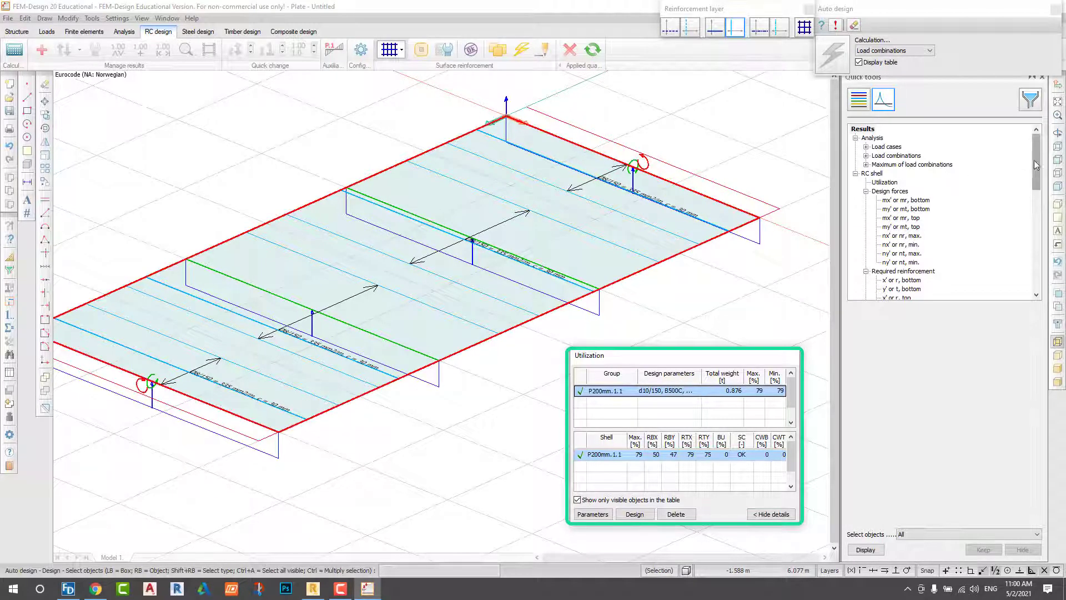
drag(1037, 164, 1021, 205)
click(909, 165)
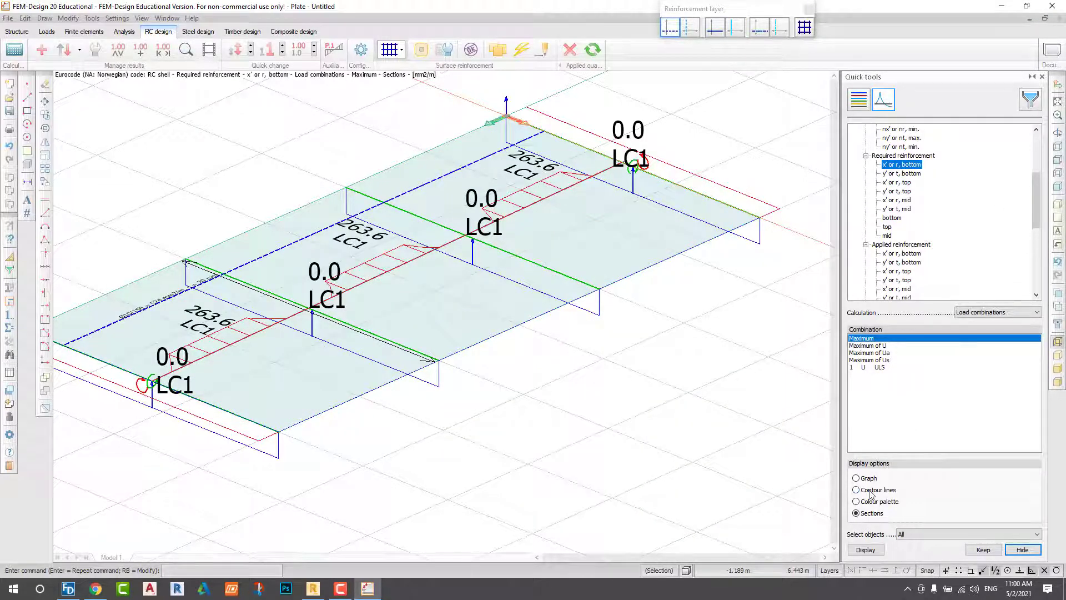
click(865, 550)
scroll(417, 278, up, 3)
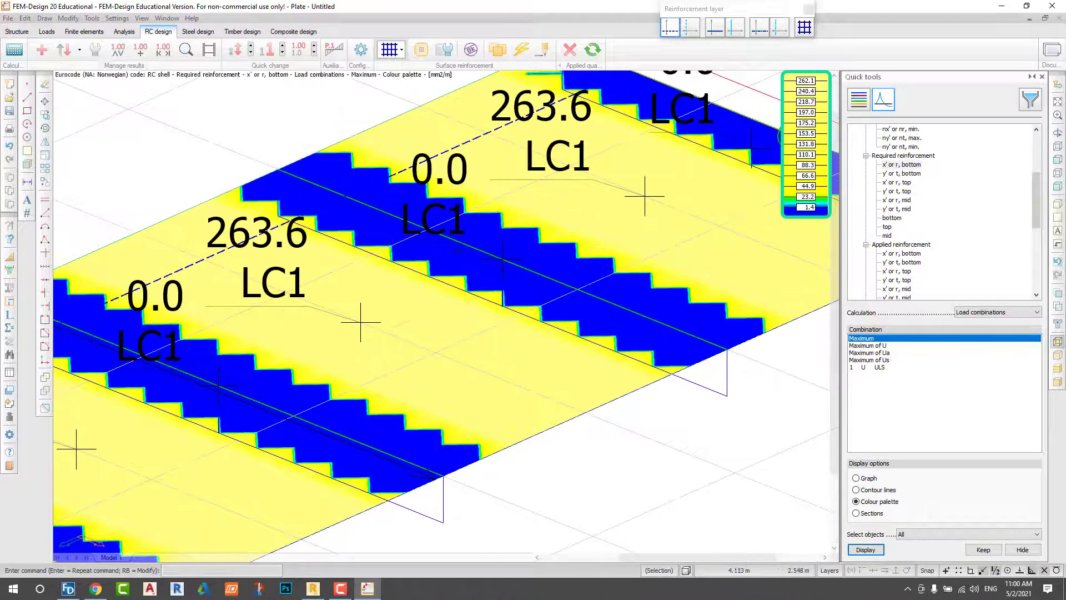
scroll(416, 278, down, 4)
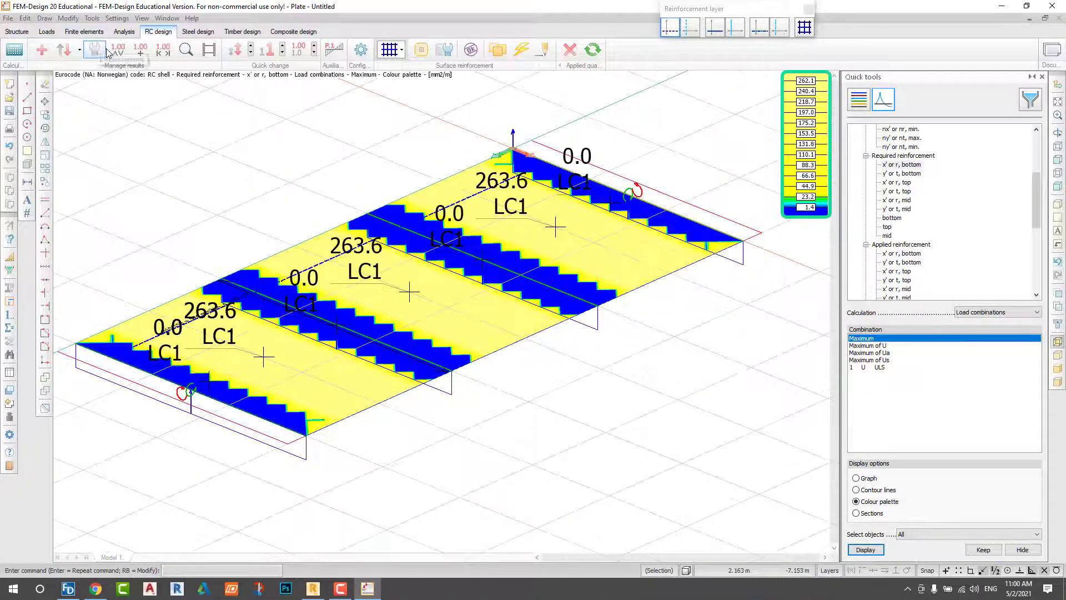
Step: Regenerate the automatic numeric values of the required bottom x' reinforcement for all visible objects
click(106, 51)
click(121, 88)
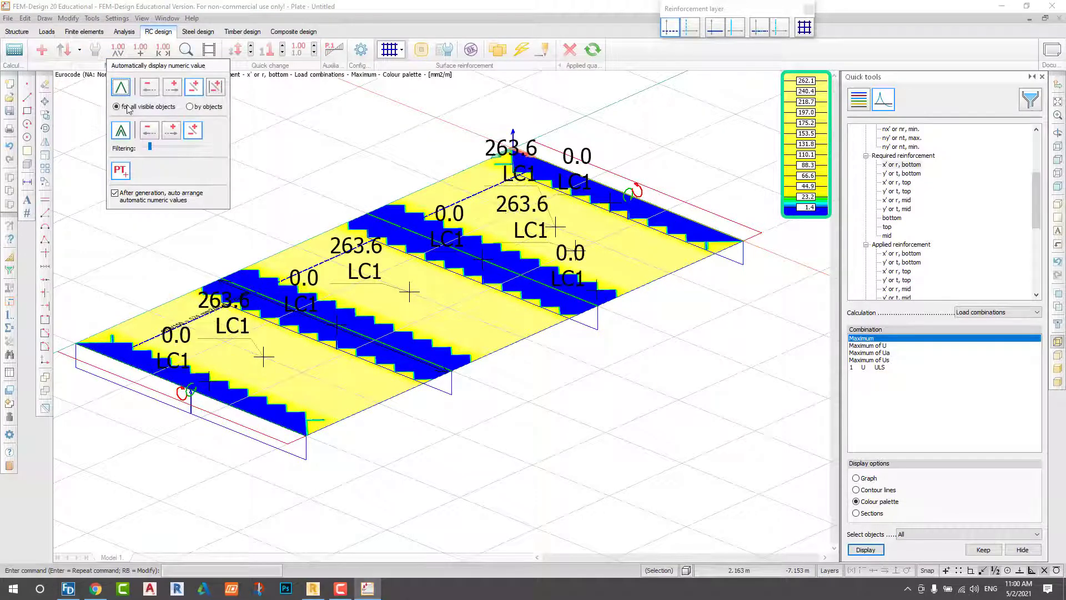
click(121, 130)
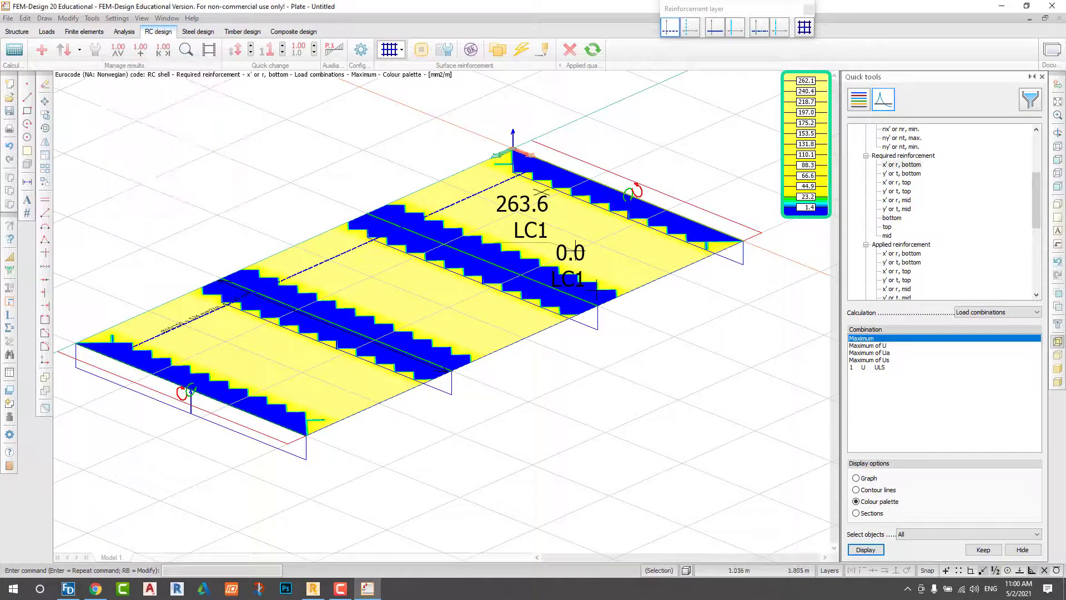
middle_drag(576, 249, 559, 254)
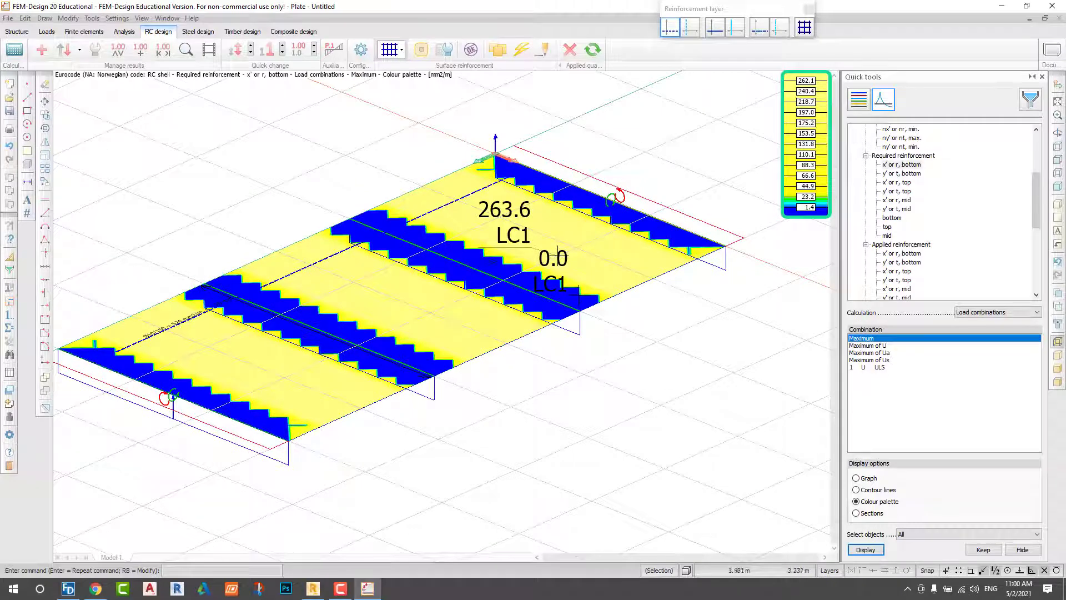
Step: Display the required bottom y' reinforcement and examine its distribution over the plate
click(908, 174)
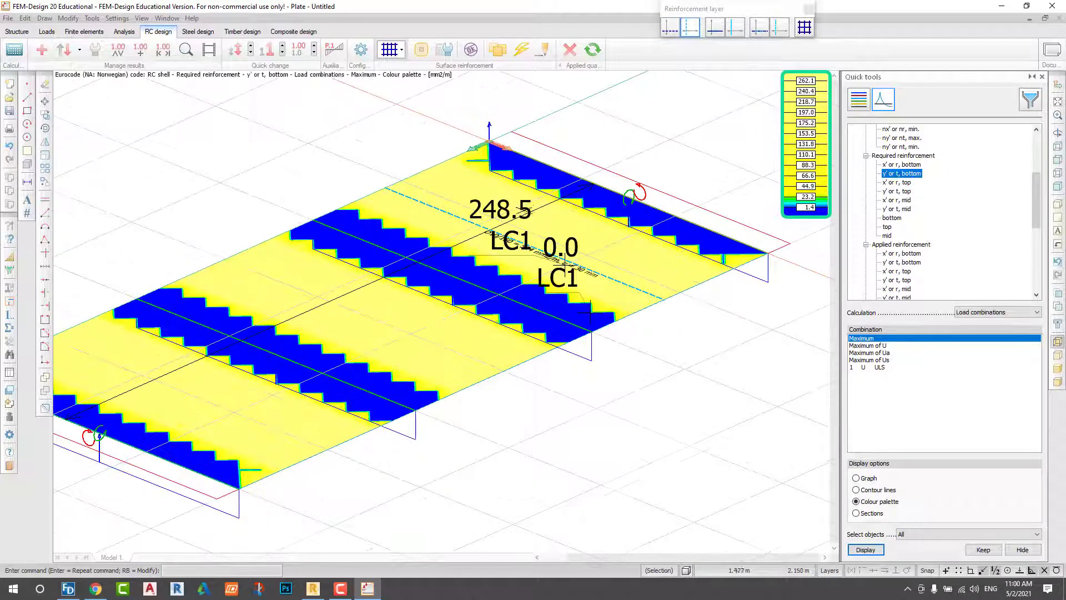
scroll(557, 257, up, 1)
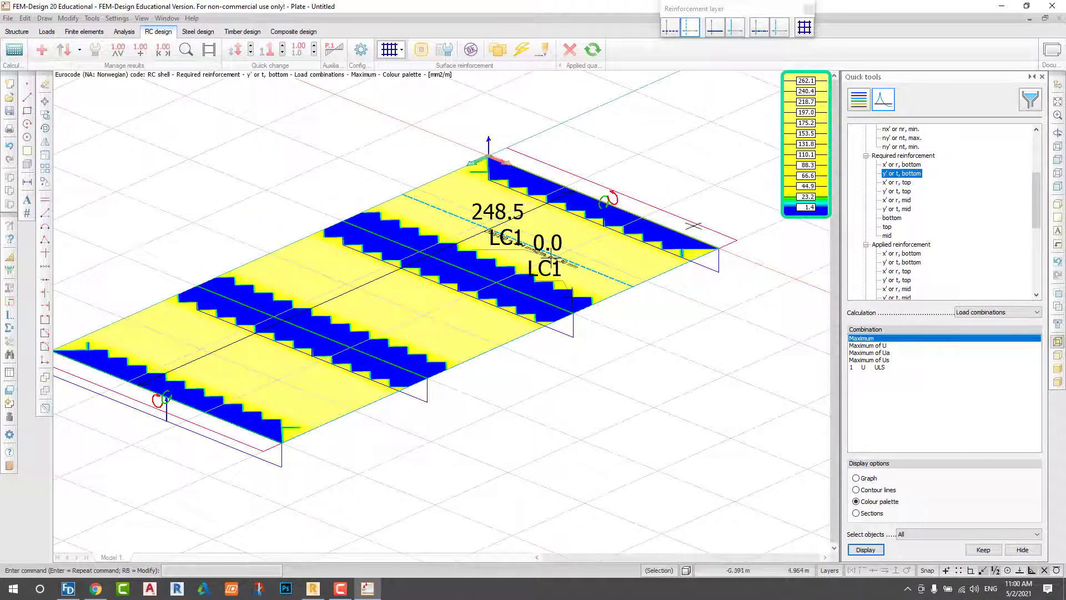
scroll(427, 279, down, 1)
scroll(760, 157, up, 1)
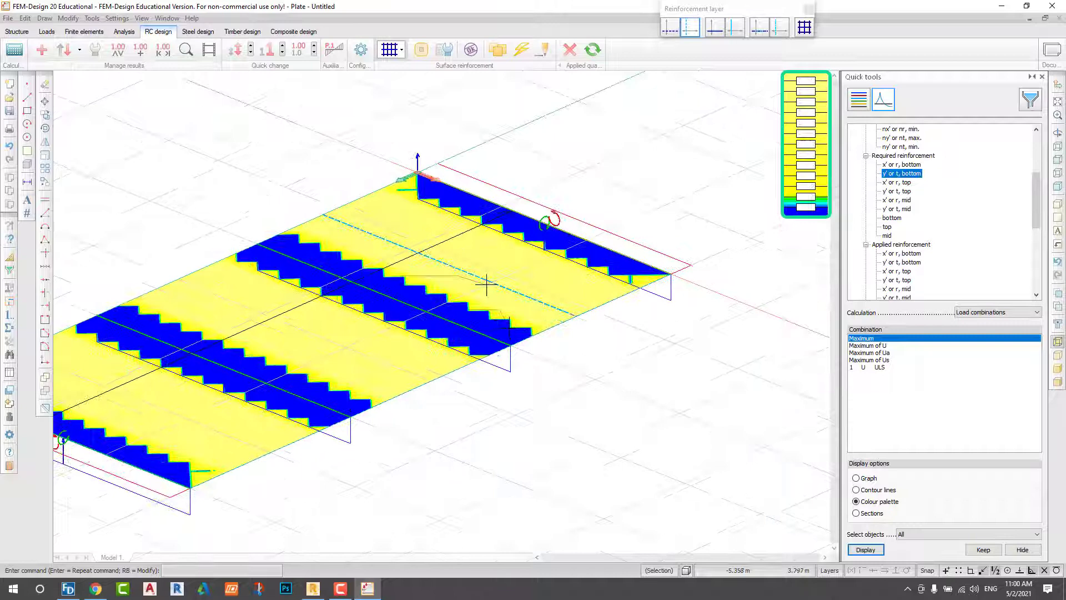
Step: Display the required top x' and top y' reinforcement in turn and examine the bands over the supports
click(897, 183)
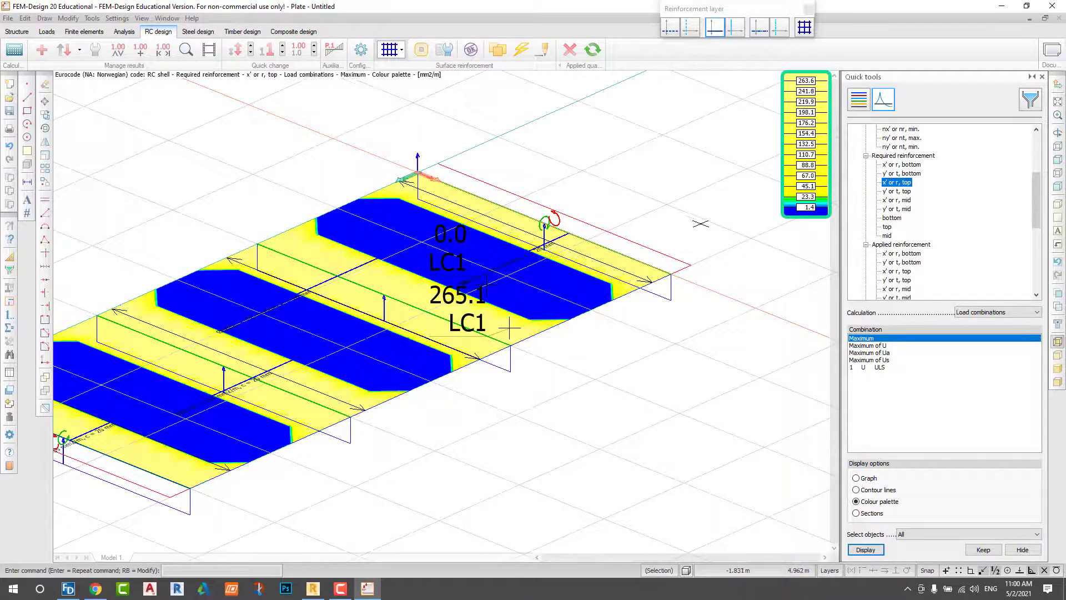
click(897, 191)
scroll(481, 371, up, 2)
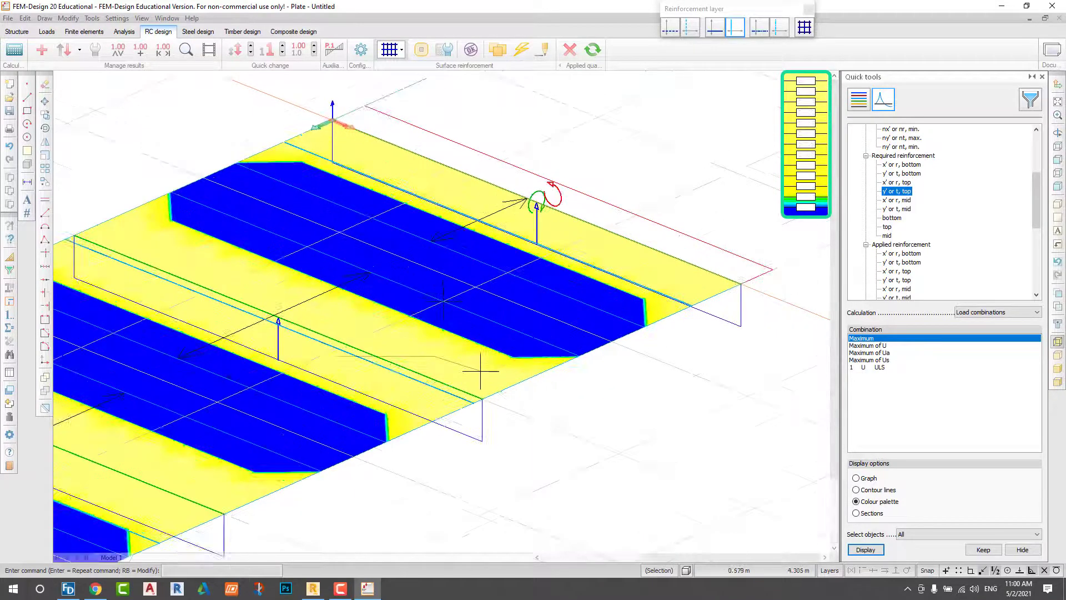
scroll(481, 371, up, 1)
scroll(558, 296, down, 4)
scroll(558, 296, up, 1)
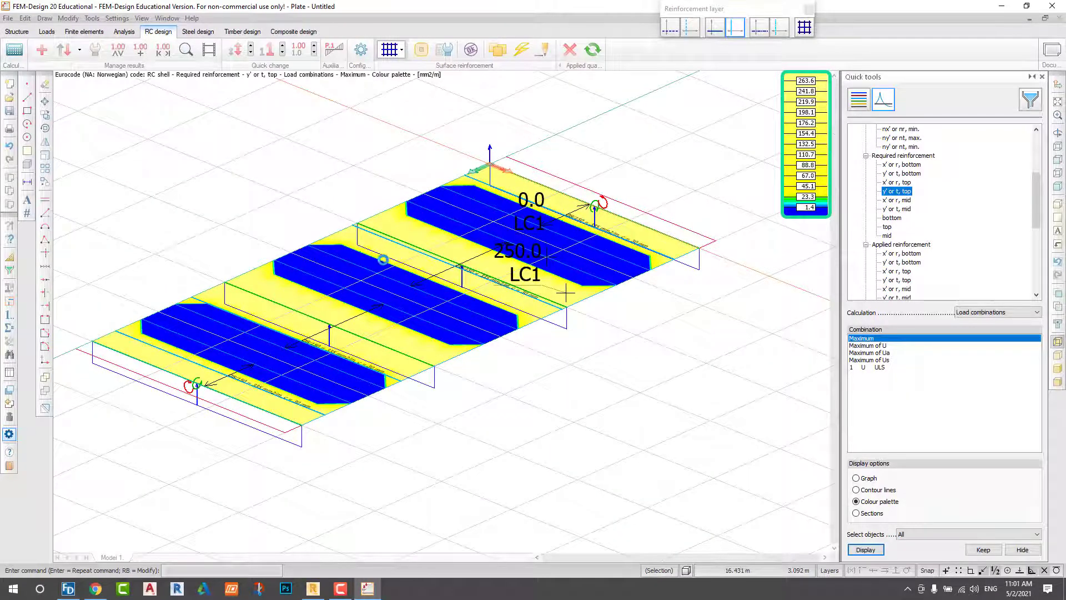
Step: Turn on the local system display for shells in the settings and examine the plate's local axes in the model
click(9, 434)
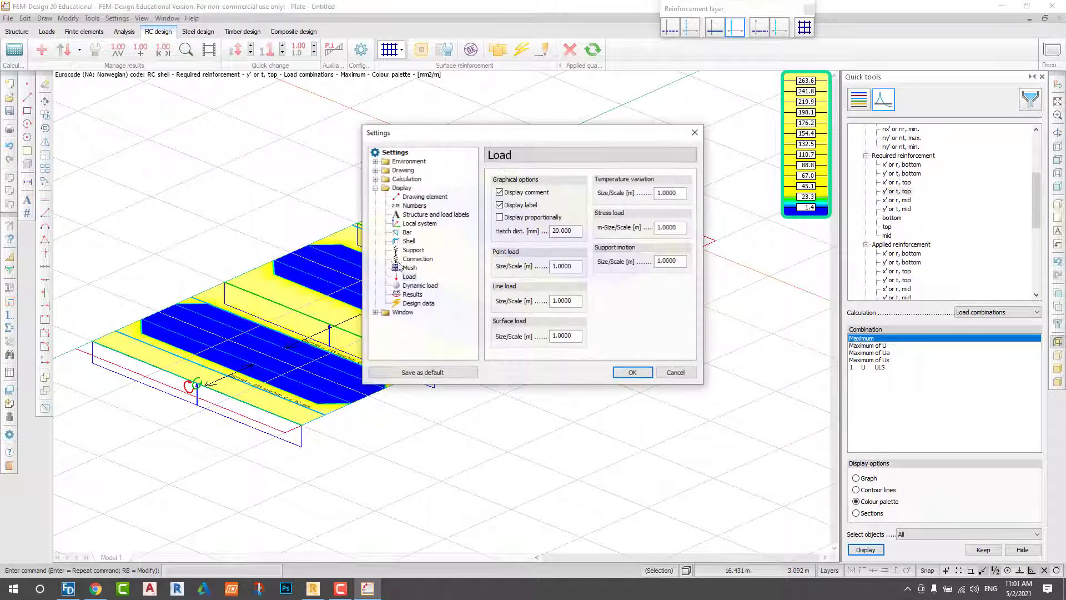
click(418, 224)
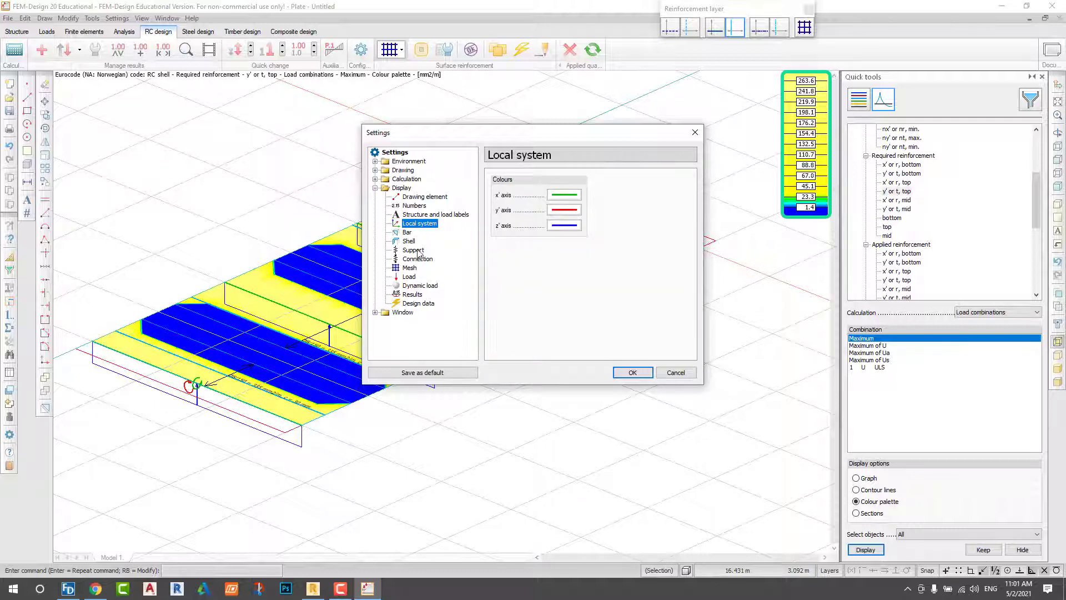
click(406, 233)
click(411, 241)
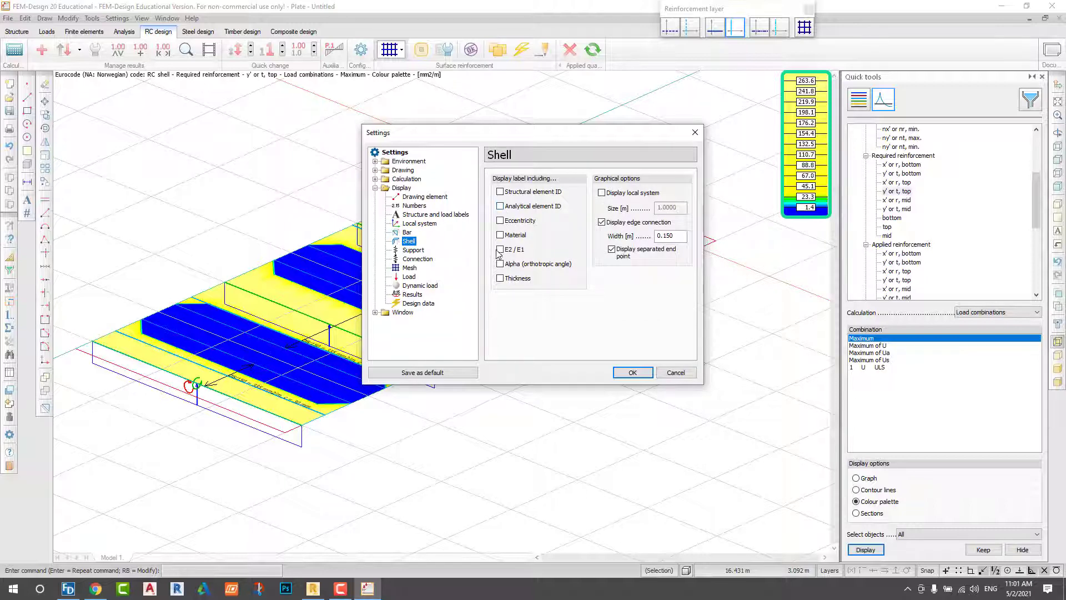
click(602, 193)
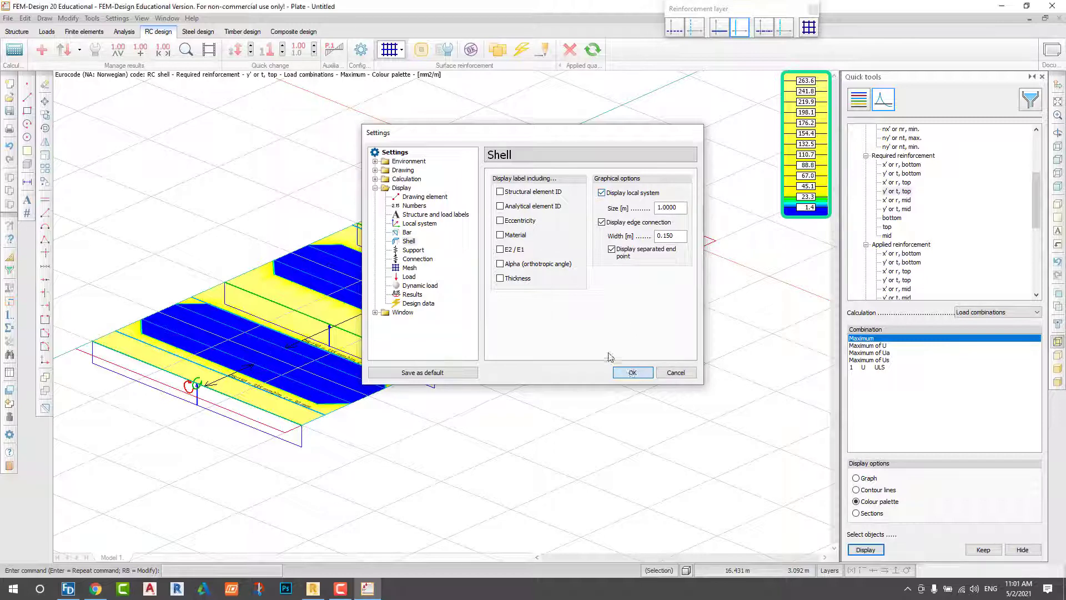
click(633, 371)
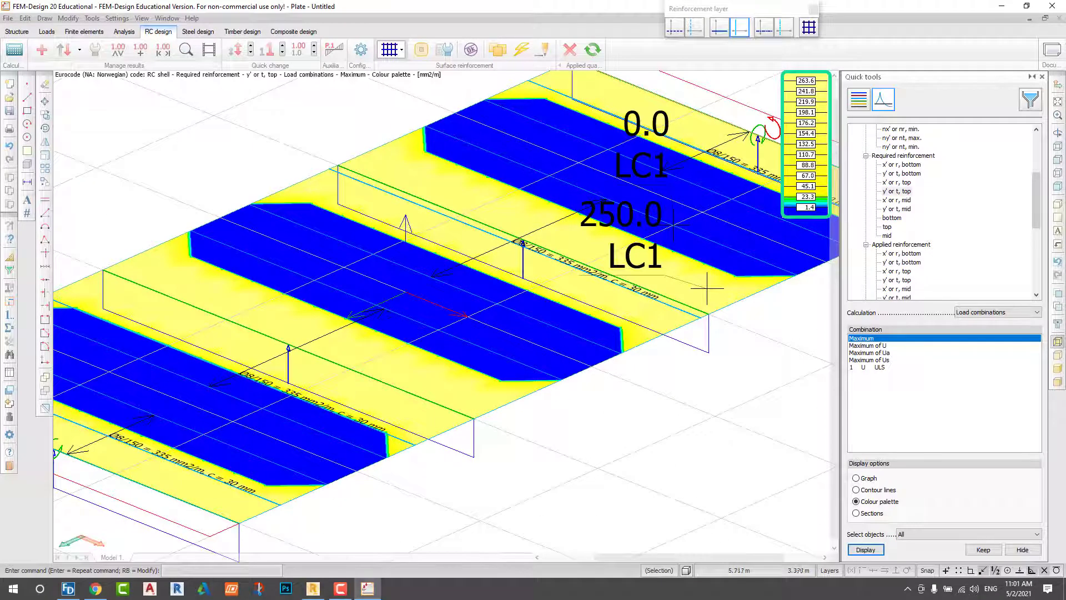
scroll(707, 288, down, 2)
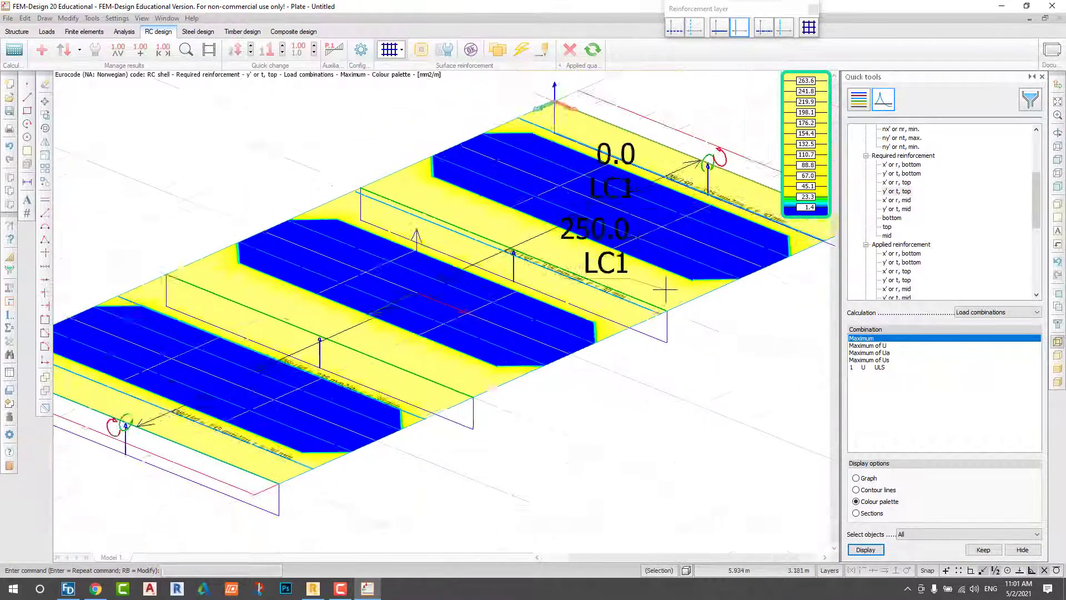
scroll(636, 393, down, 1)
middle_drag(636, 394, 735, 441)
scroll(736, 441, up, 5)
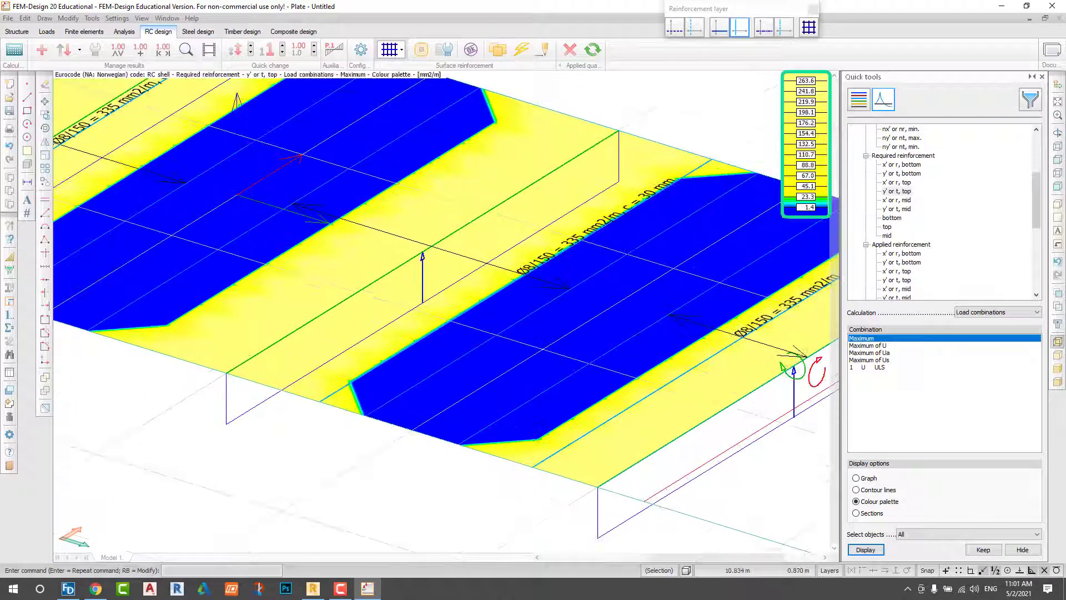
scroll(408, 243, down, 5)
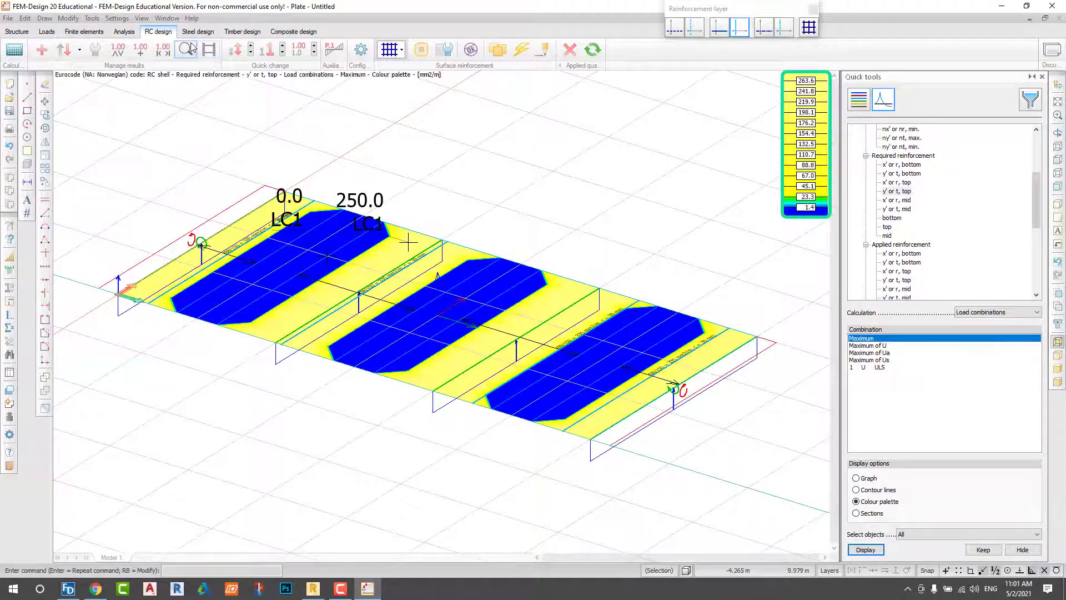
Step: Play the animation of the required top y' reinforcement result
click(187, 49)
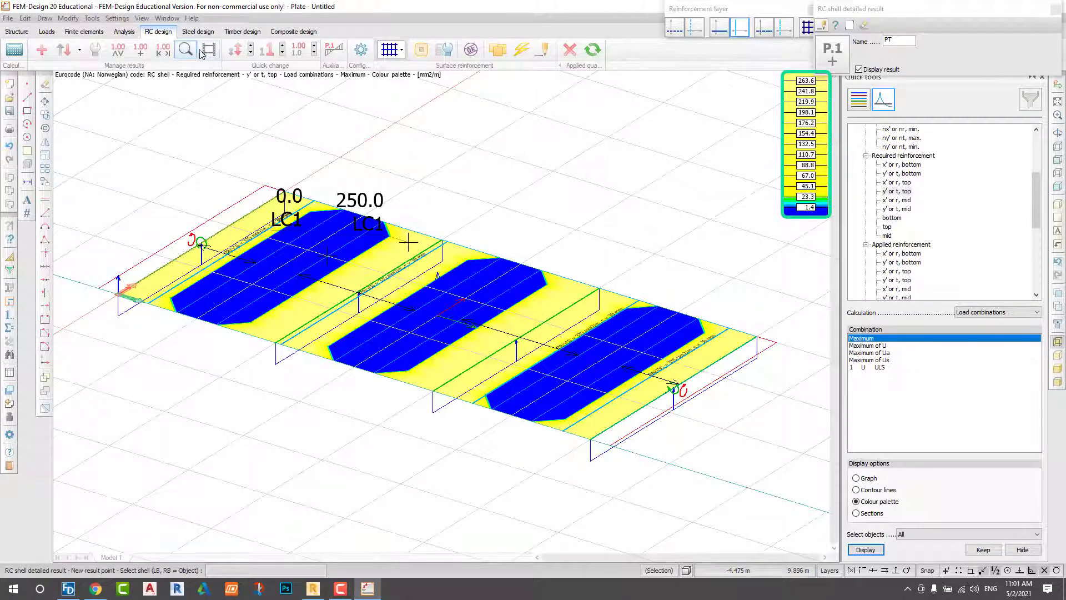
click(209, 50)
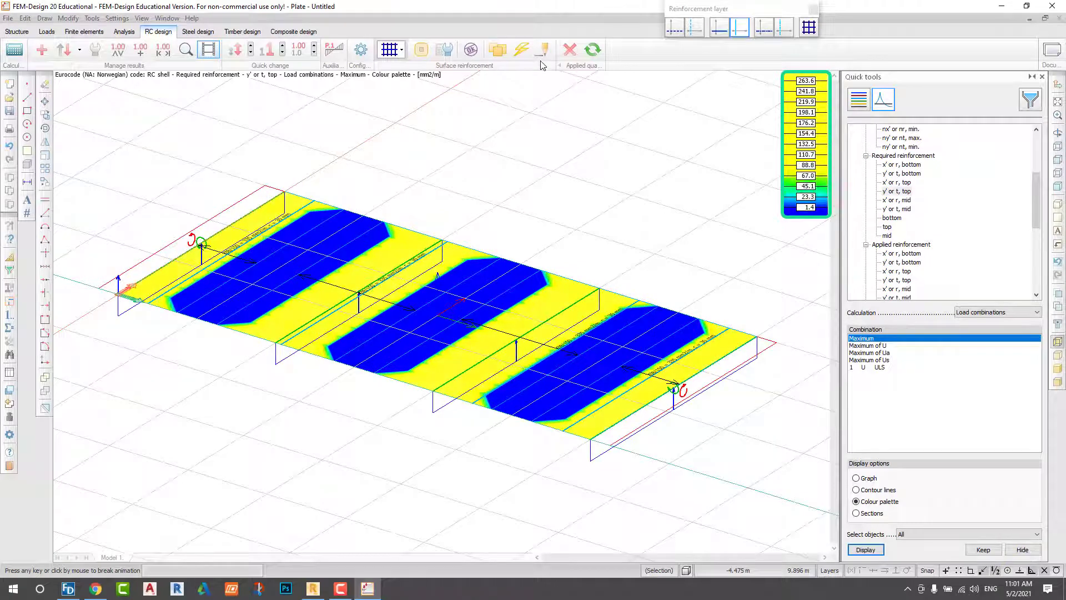
Step: Recalculate the model with the applied reinforcement and hide the displayed result from the plate
click(592, 53)
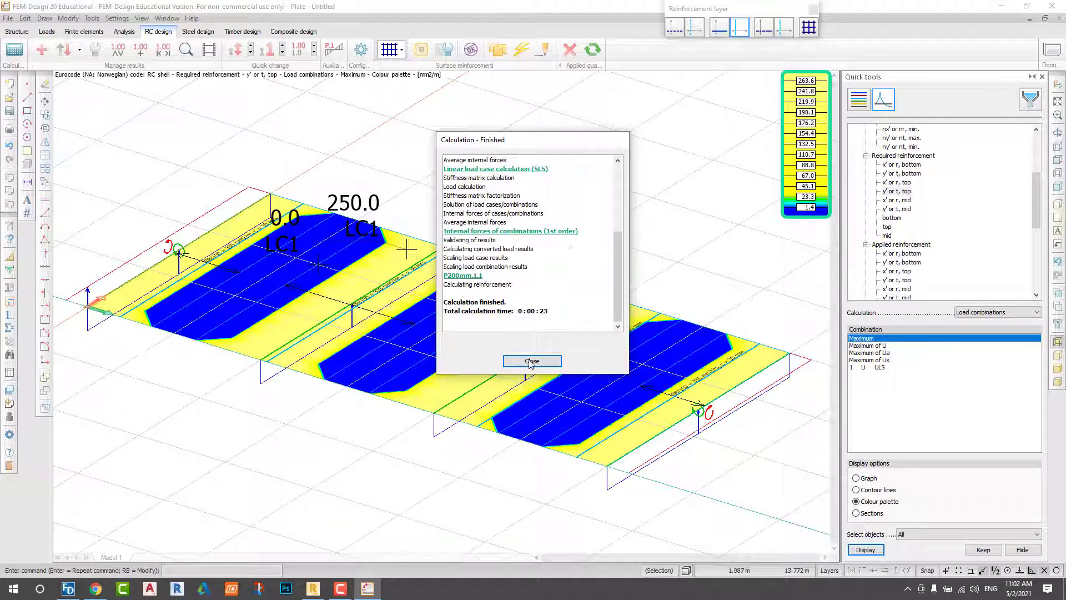
click(532, 361)
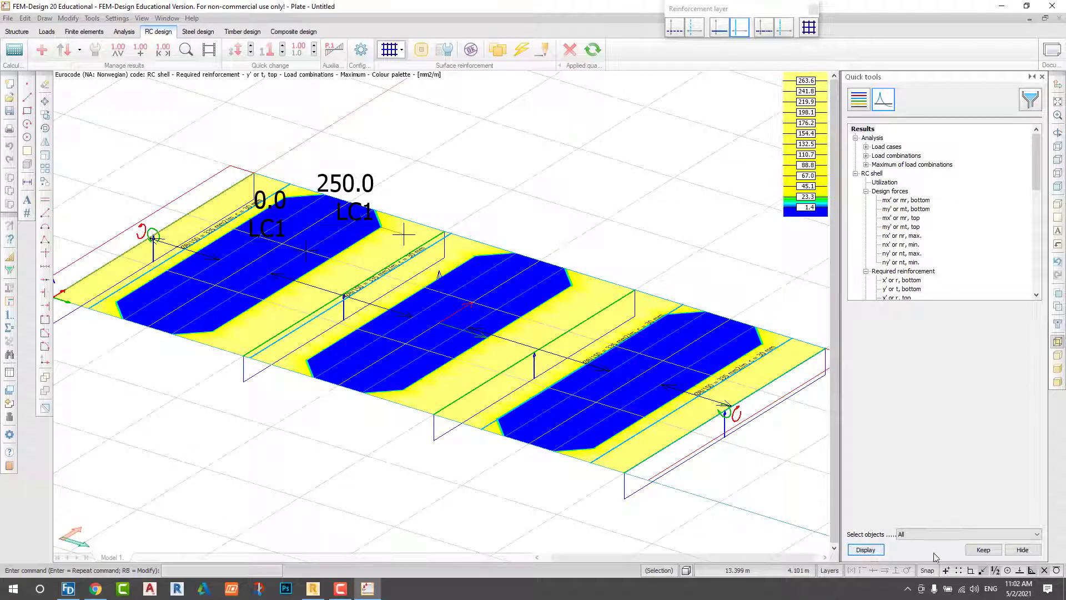
click(1022, 550)
scroll(517, 303, down, 2)
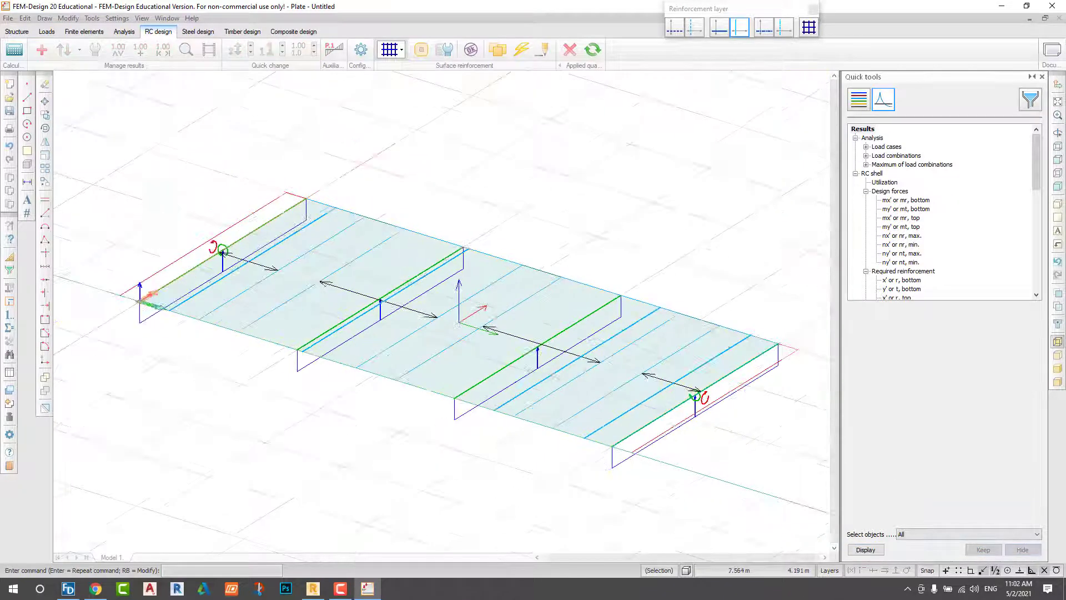
Step: Display the top crack width result for the maximum of load combinations
scroll(556, 283, up, 3)
scroll(977, 270, down, 6)
scroll(977, 272, down, 2)
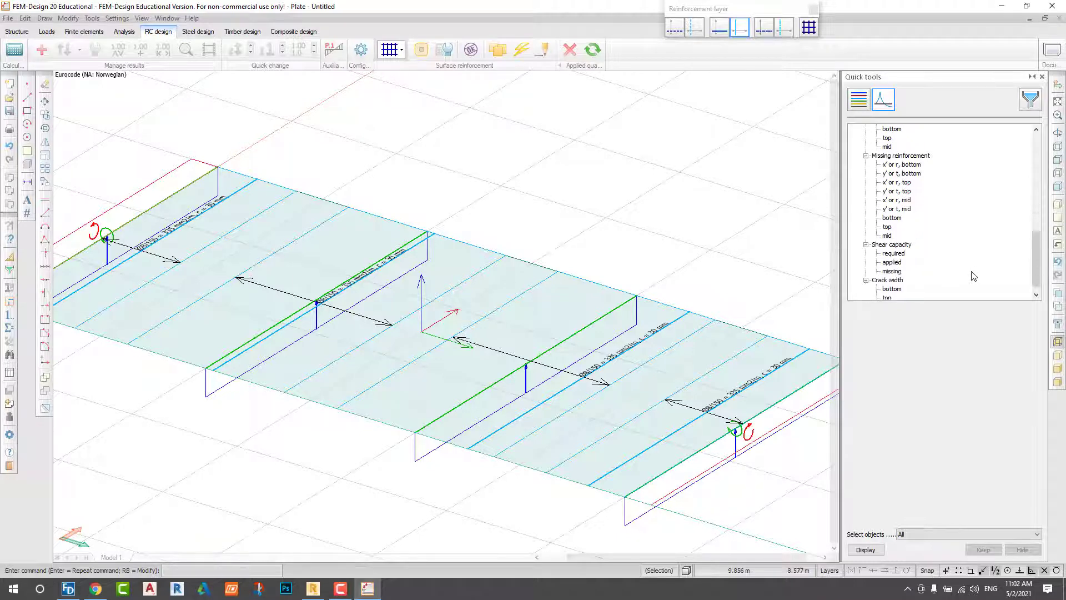
scroll(974, 276, down, 1)
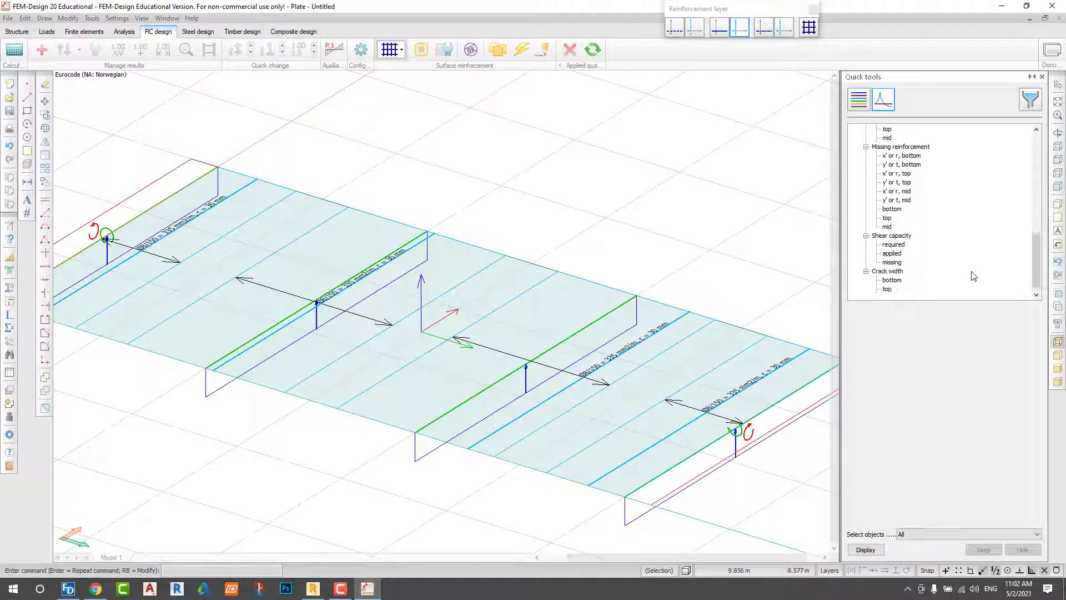
click(888, 290)
scroll(523, 225, down, 1)
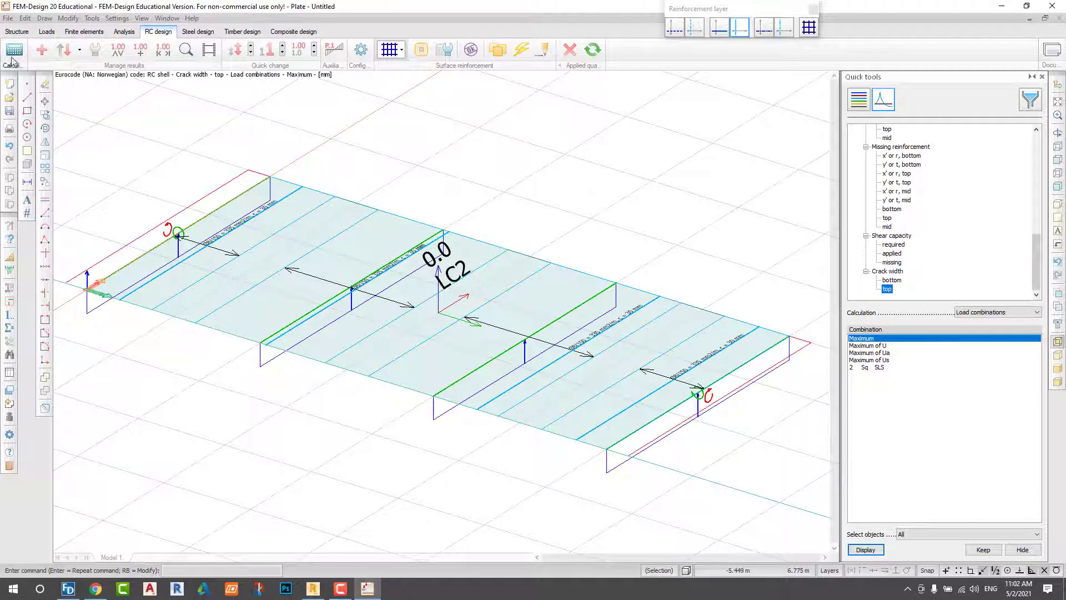
Step: Review the load combination calculation options and setup, and run the design calculation checking all structural elements based on load combinations
click(12, 60)
click(387, 214)
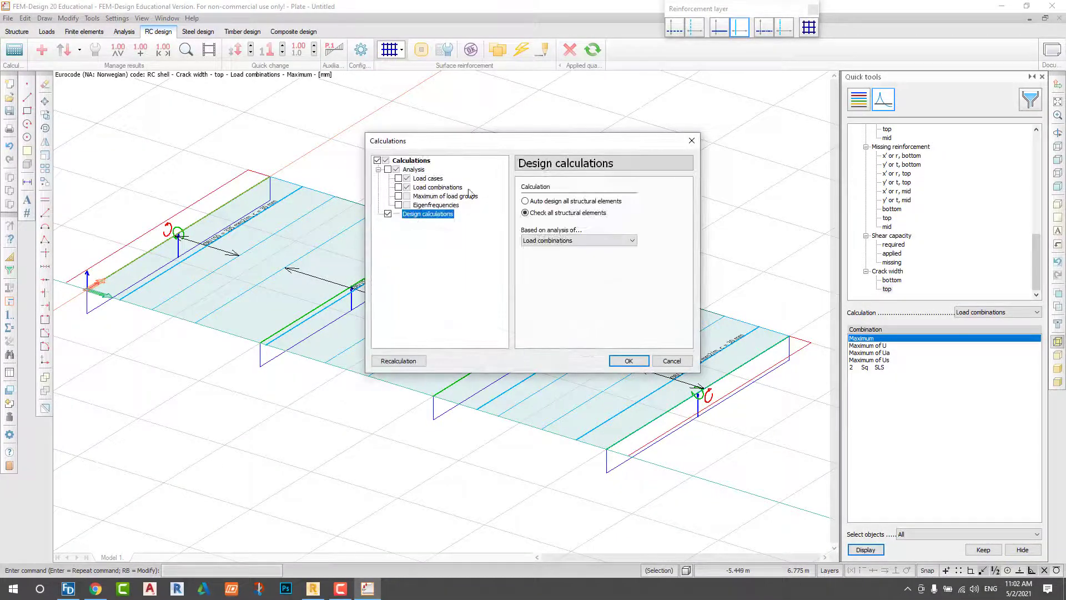
click(439, 188)
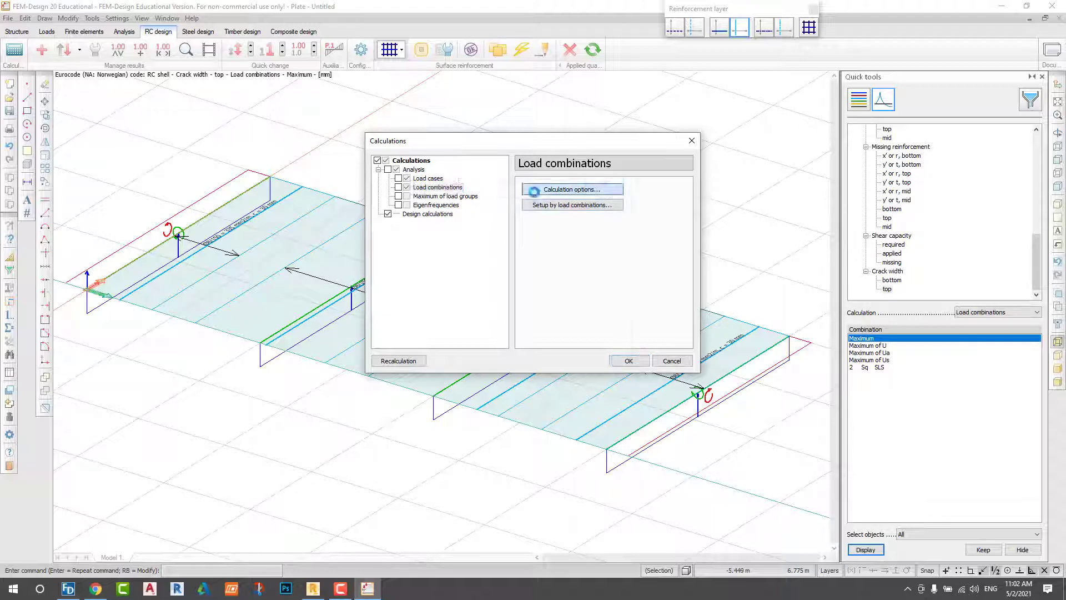
click(564, 188)
click(624, 180)
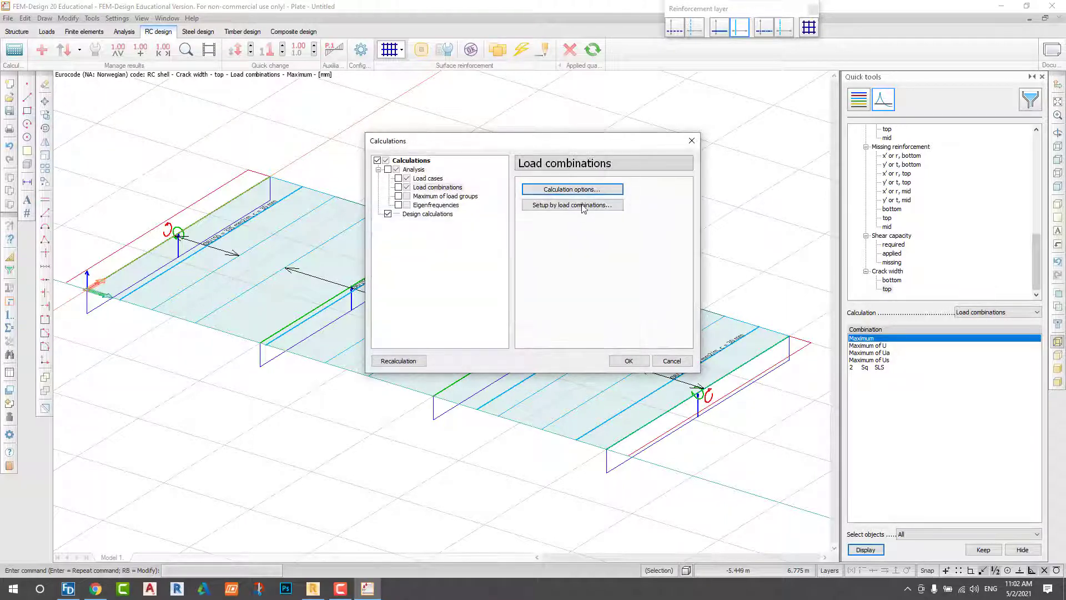
click(601, 207)
click(585, 199)
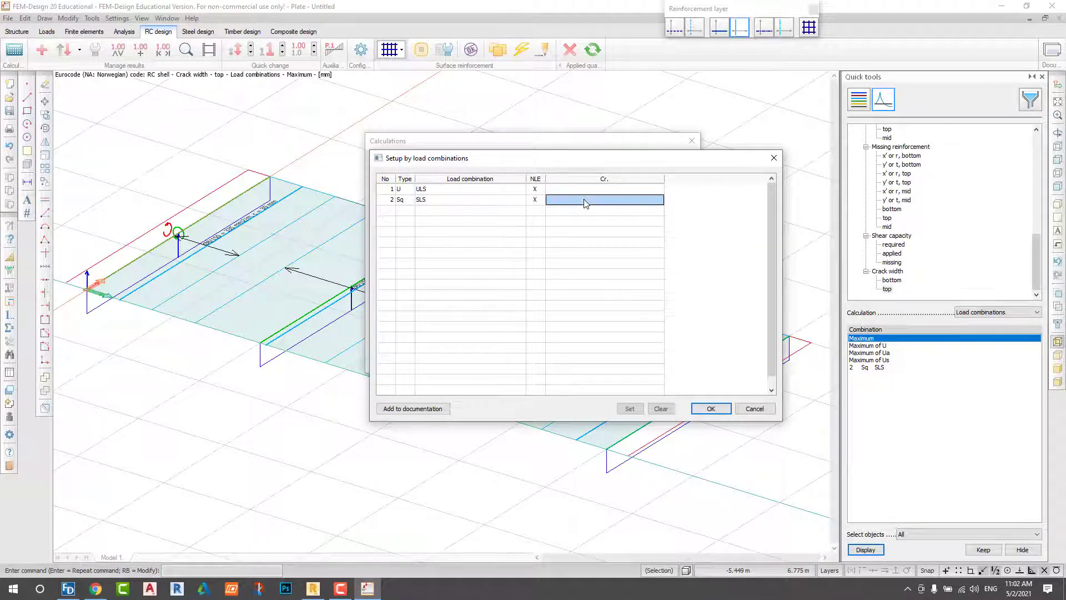
click(711, 409)
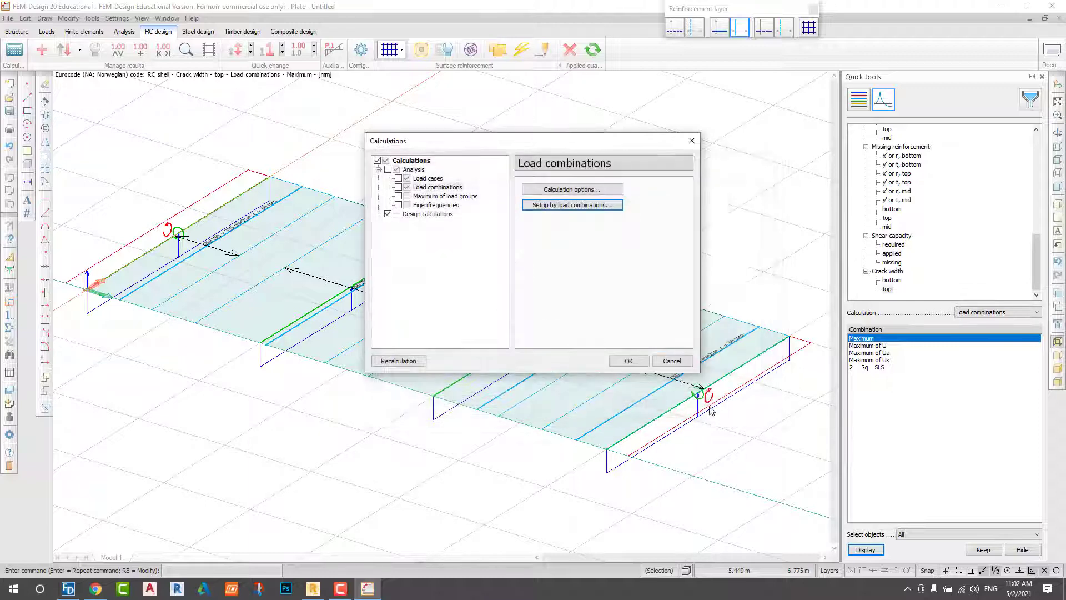
click(627, 361)
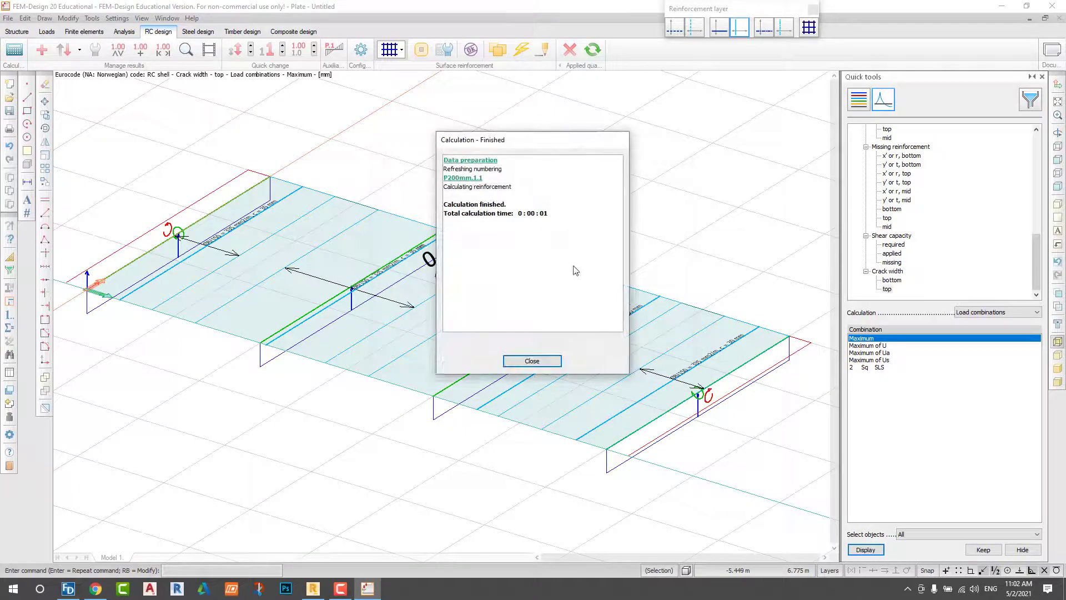
Step: Close the finished calculation and display the bottom and top crack width results for the maximum of load combinations
click(543, 367)
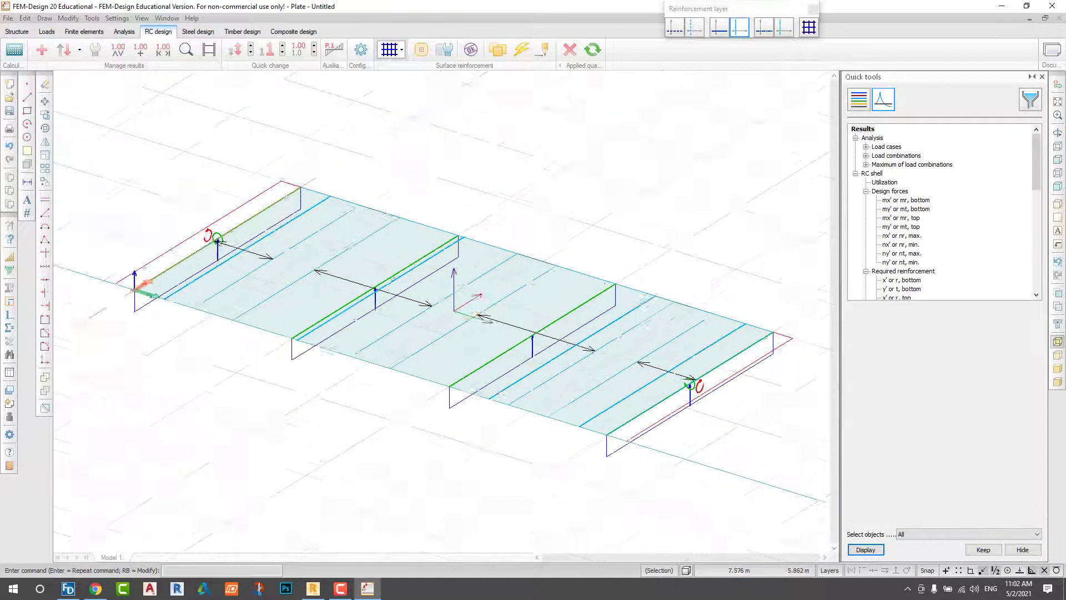
scroll(645, 277, up, 3)
scroll(645, 276, down, 2)
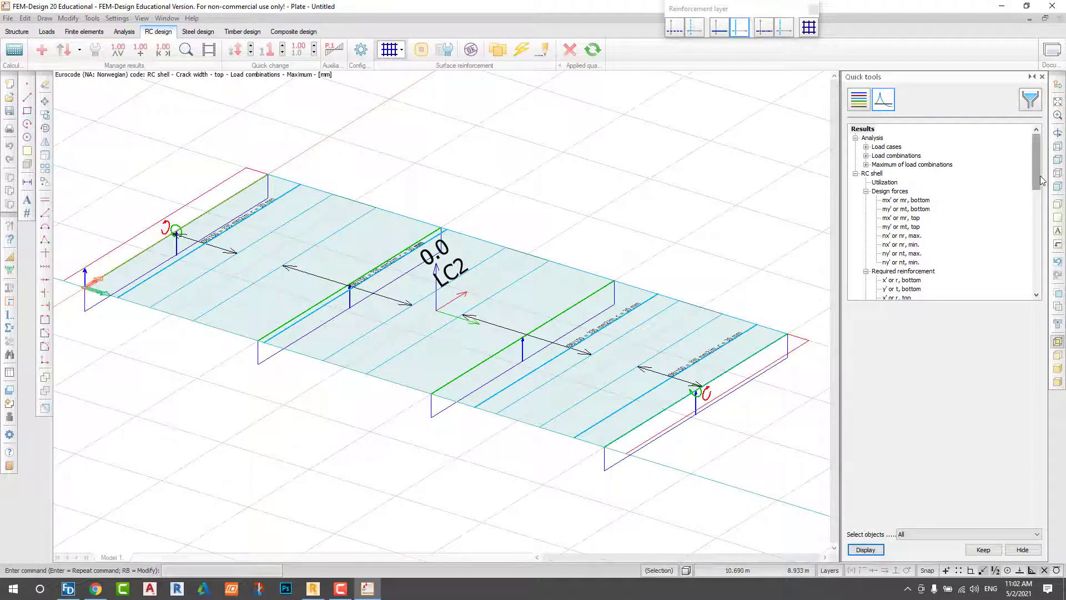
drag(1036, 176, 1036, 260)
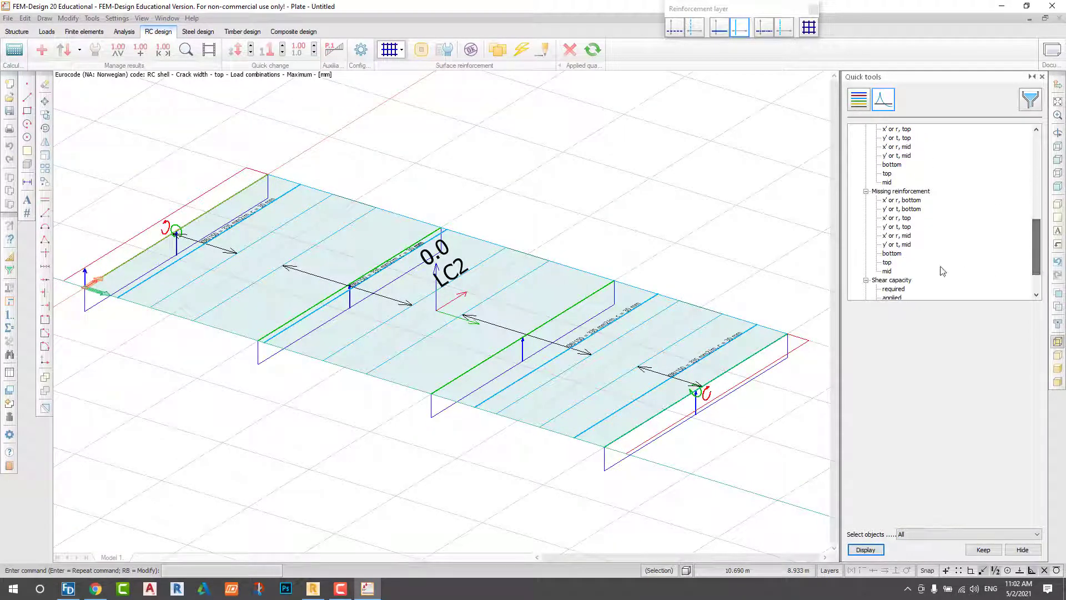
click(887, 271)
scroll(896, 278, down, 2)
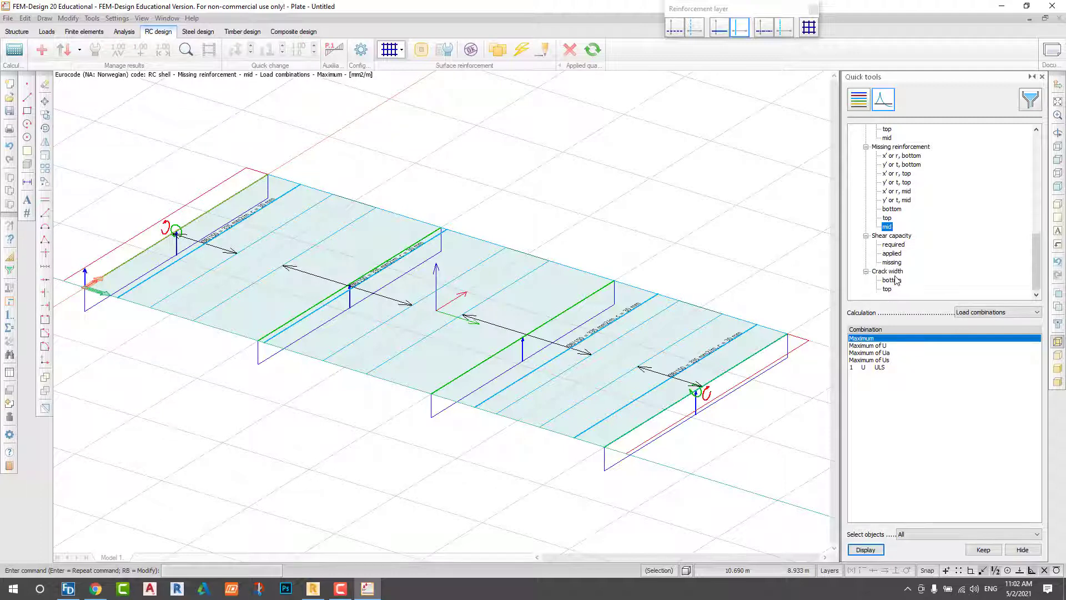
click(895, 290)
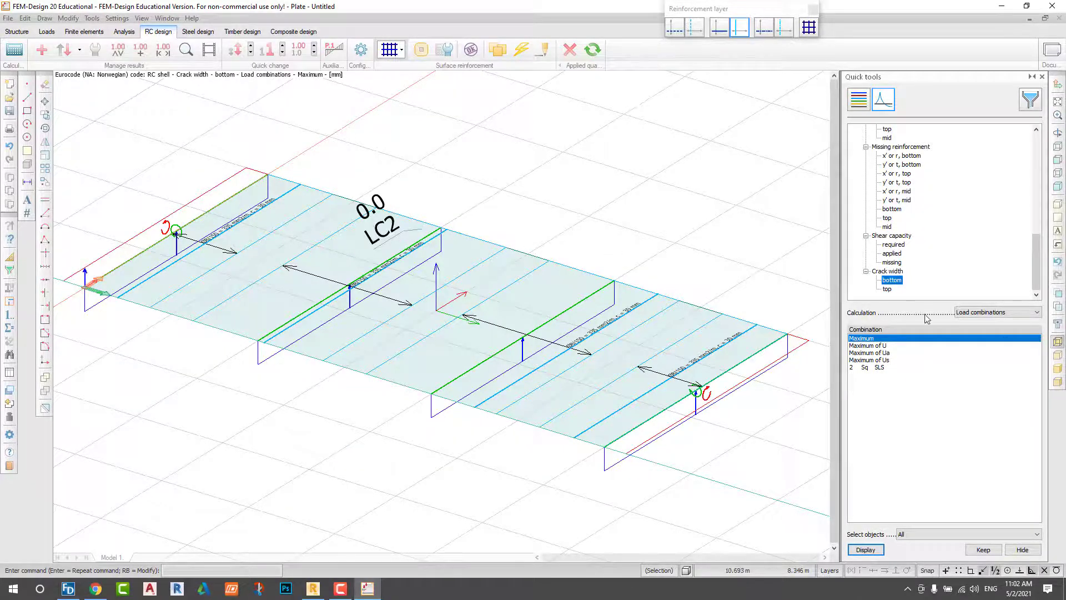
click(888, 290)
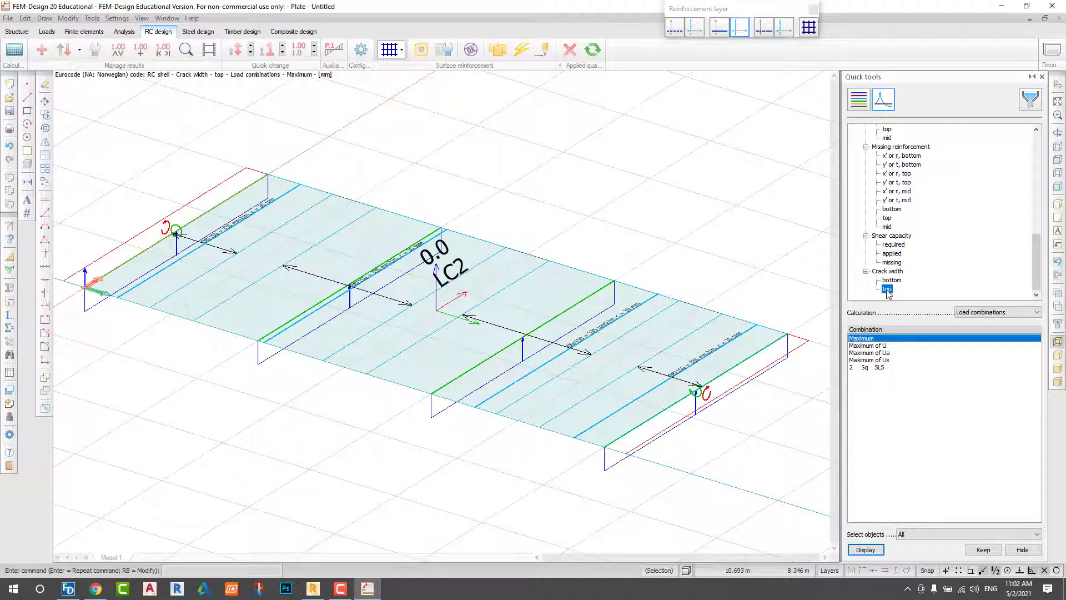
scroll(629, 285, up, 3)
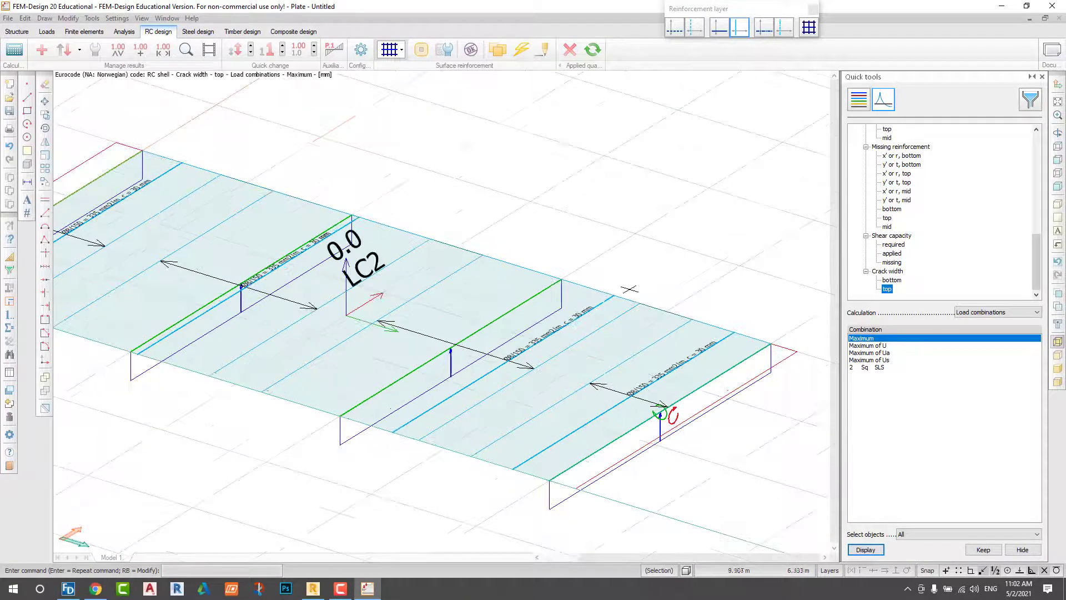
Step: Display the translational displacements for the ULS load combination as a colour palette and inspect the plate's edge values
scroll(922, 237, up, 6)
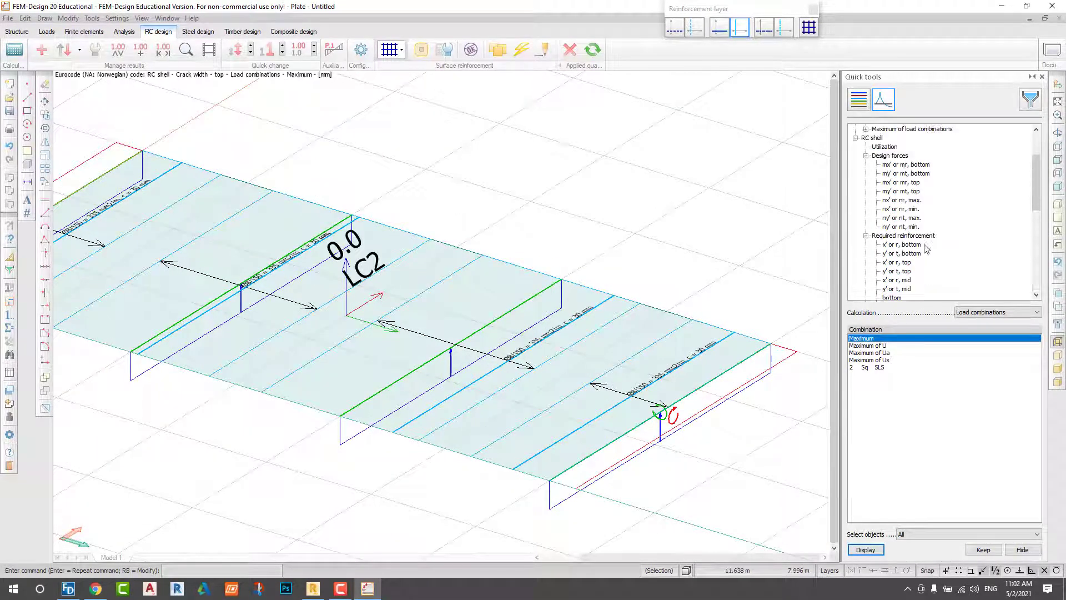
click(866, 156)
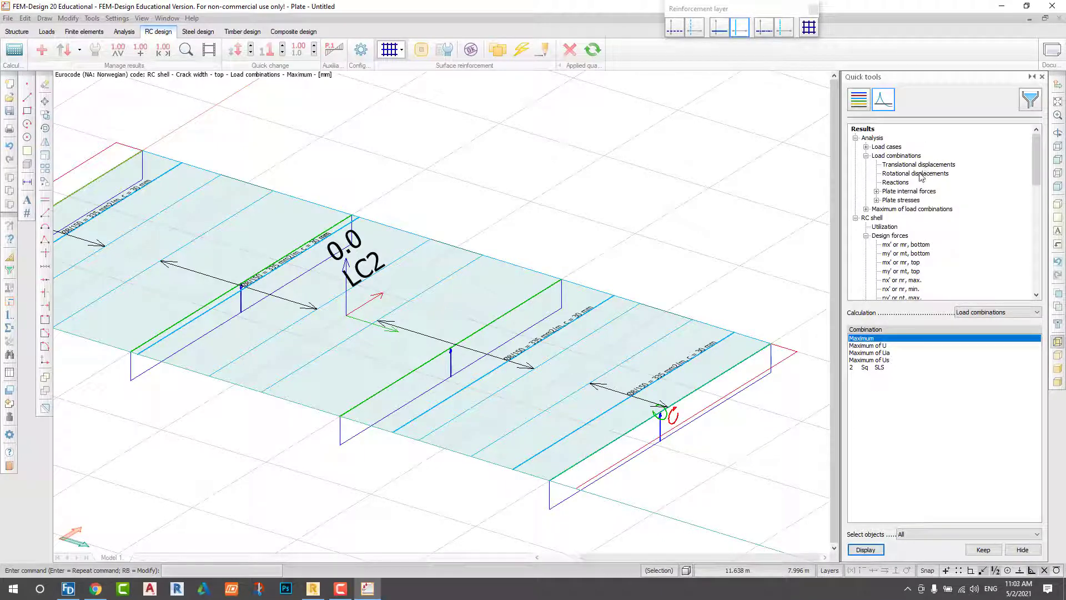
click(919, 165)
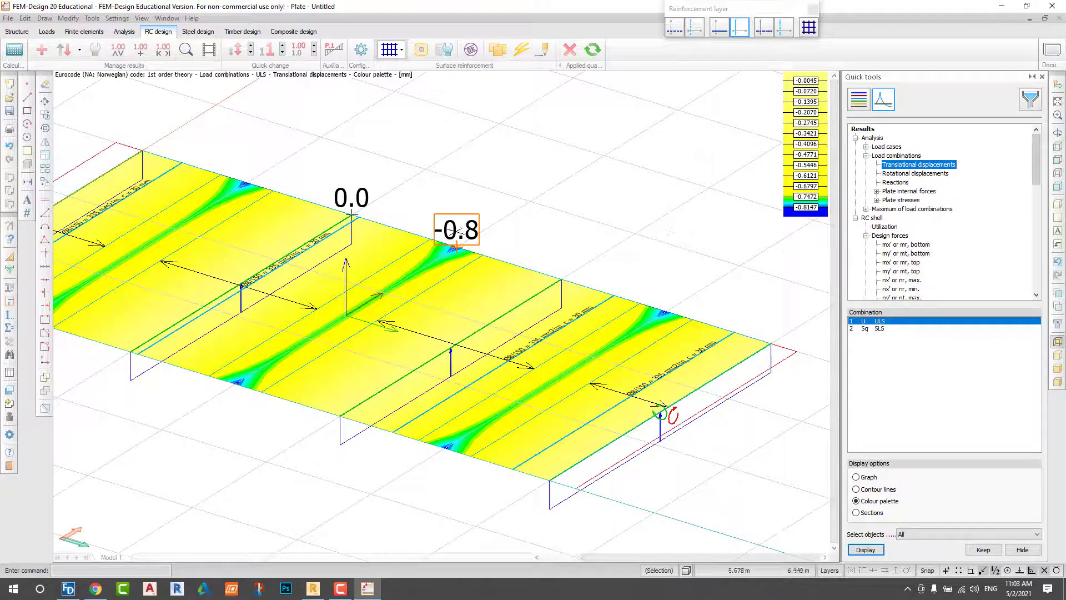
scroll(456, 249, up, 5)
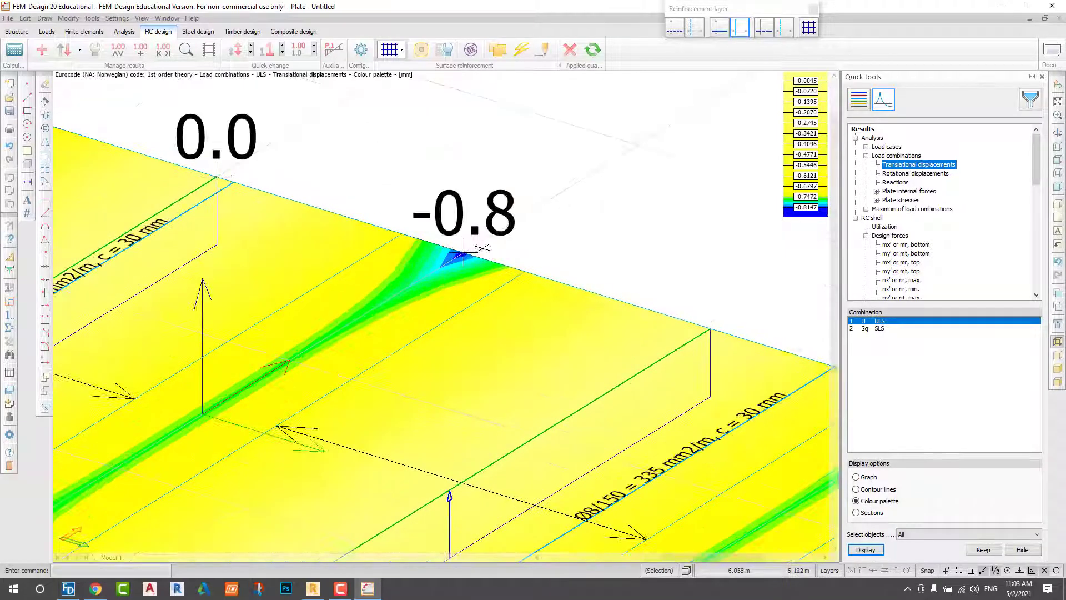
scroll(461, 255, down, 6)
scroll(439, 227, up, 2)
Step: Display the missing reinforcement results for x' bottom, y' bottom, x' top and y' top under the maximum of load combinations
scroll(910, 233, down, 8)
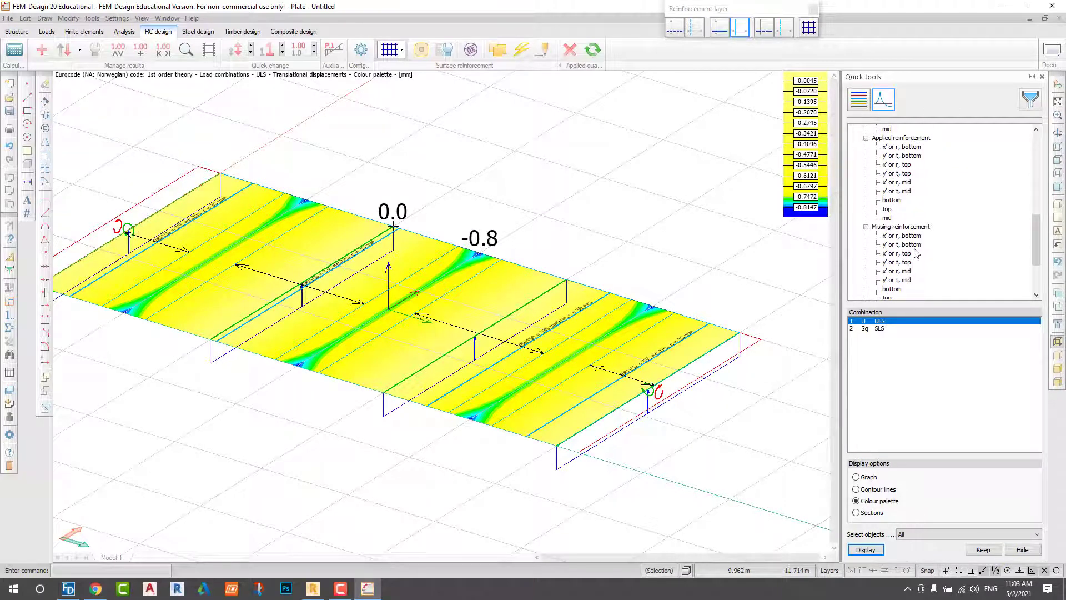
click(903, 236)
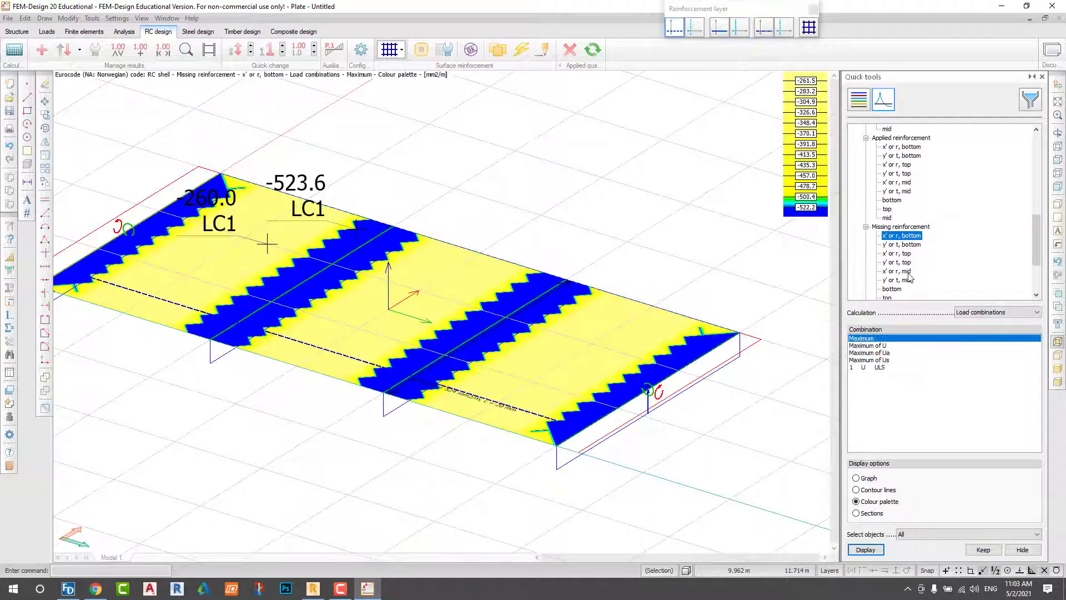
middle_drag(267, 245, 296, 252)
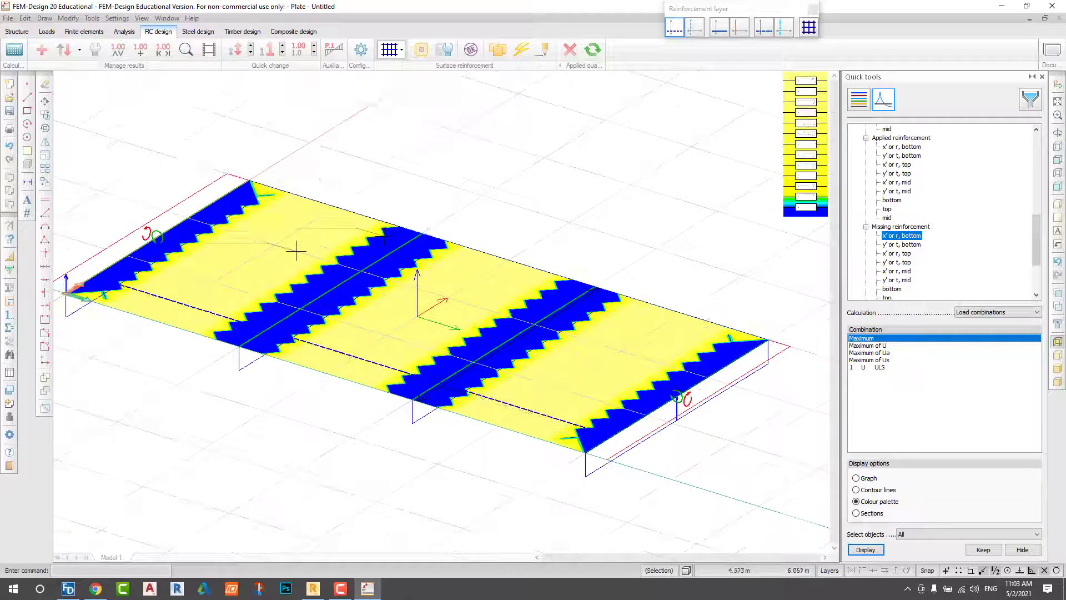
click(909, 245)
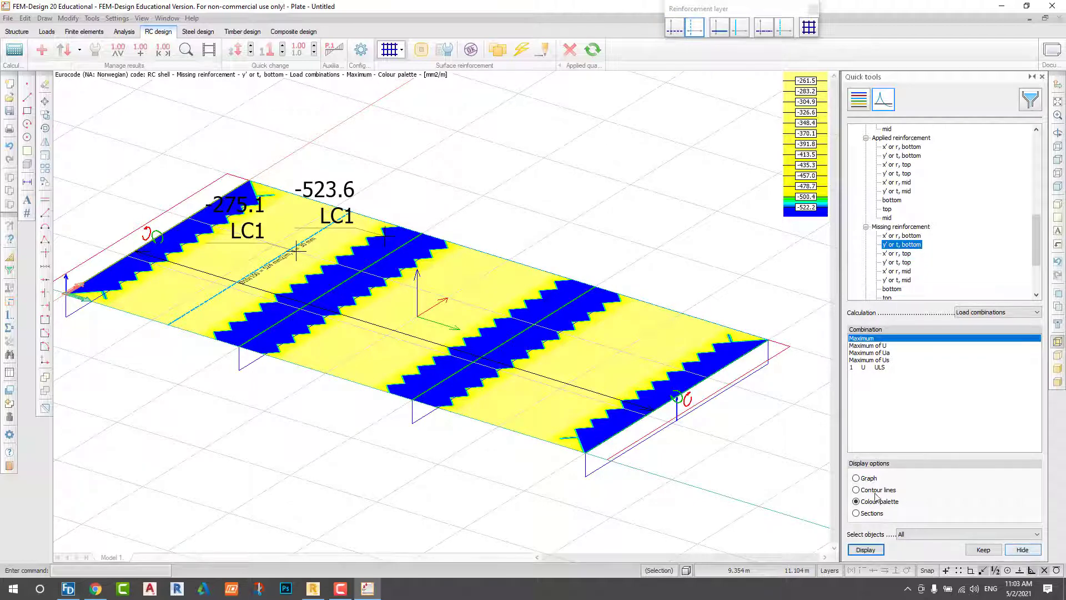
click(897, 253)
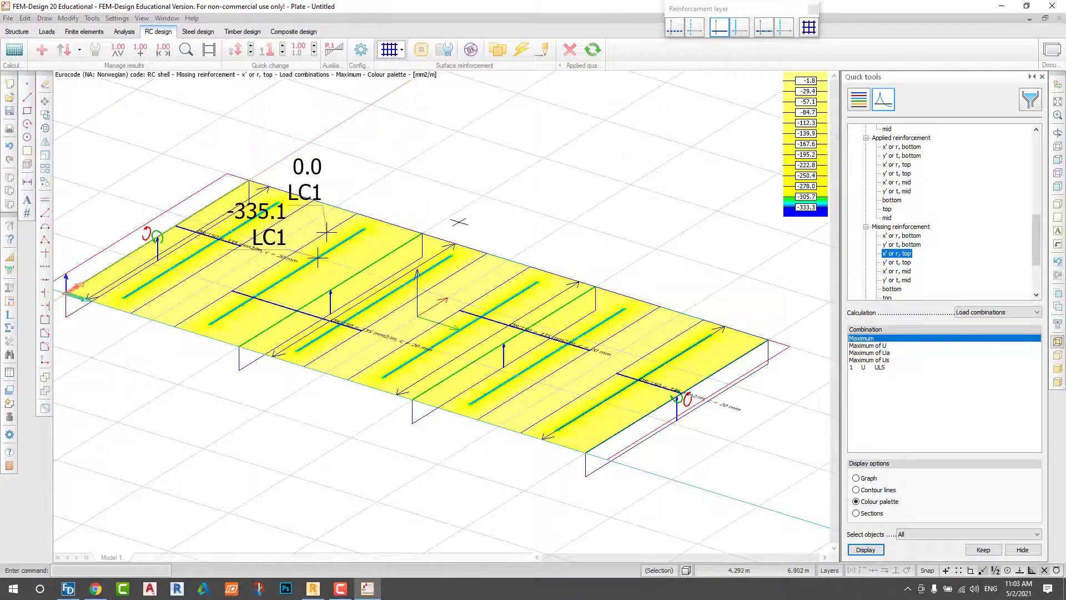
click(906, 263)
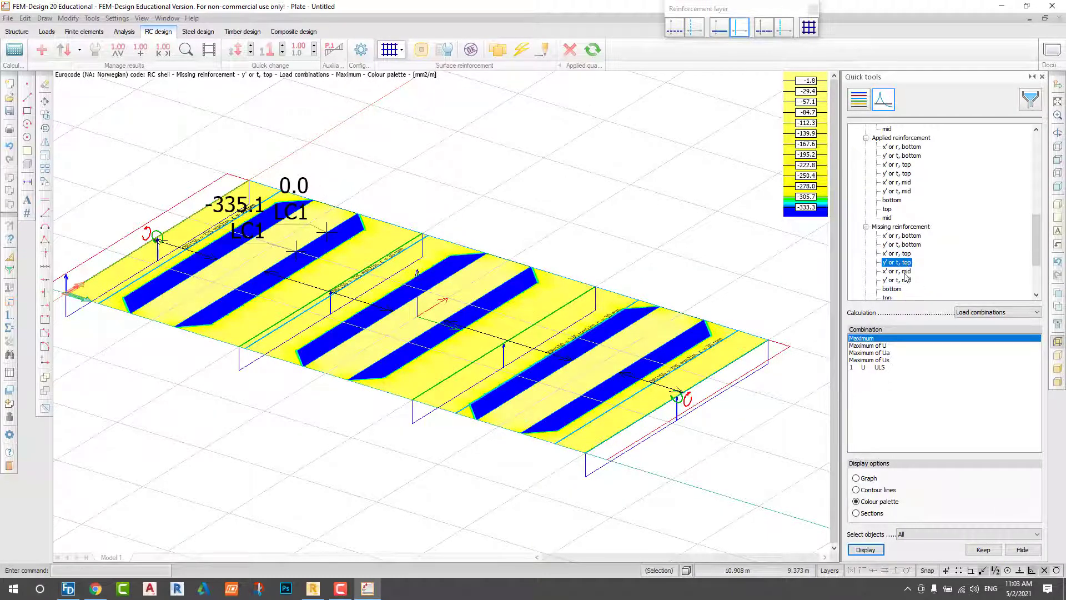
Step: Display the required, applied and missing shear capacity results of the plate
scroll(906, 276, down, 3)
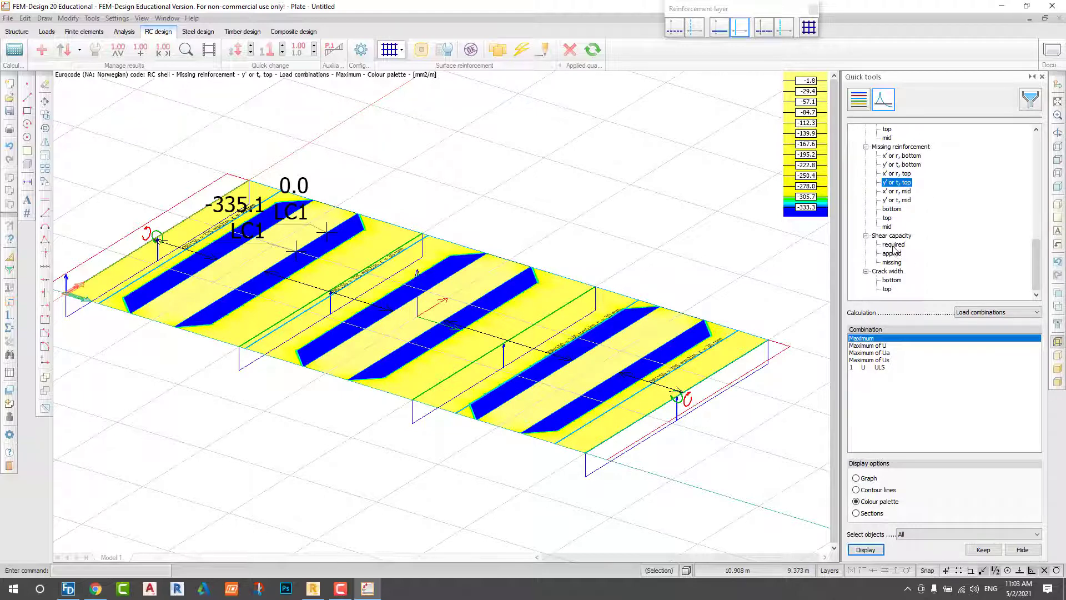
click(893, 245)
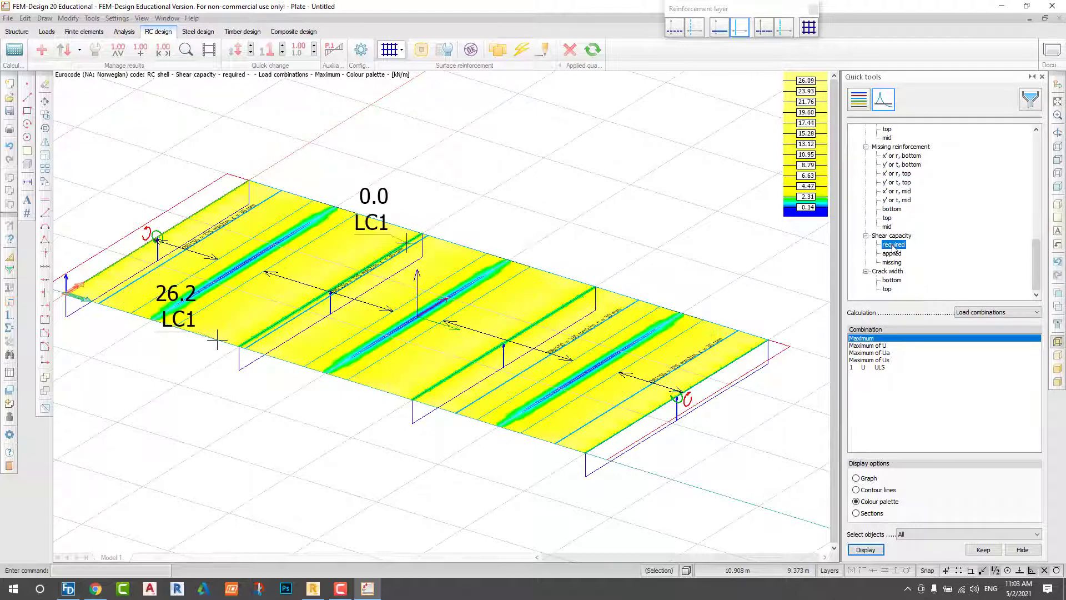
click(895, 255)
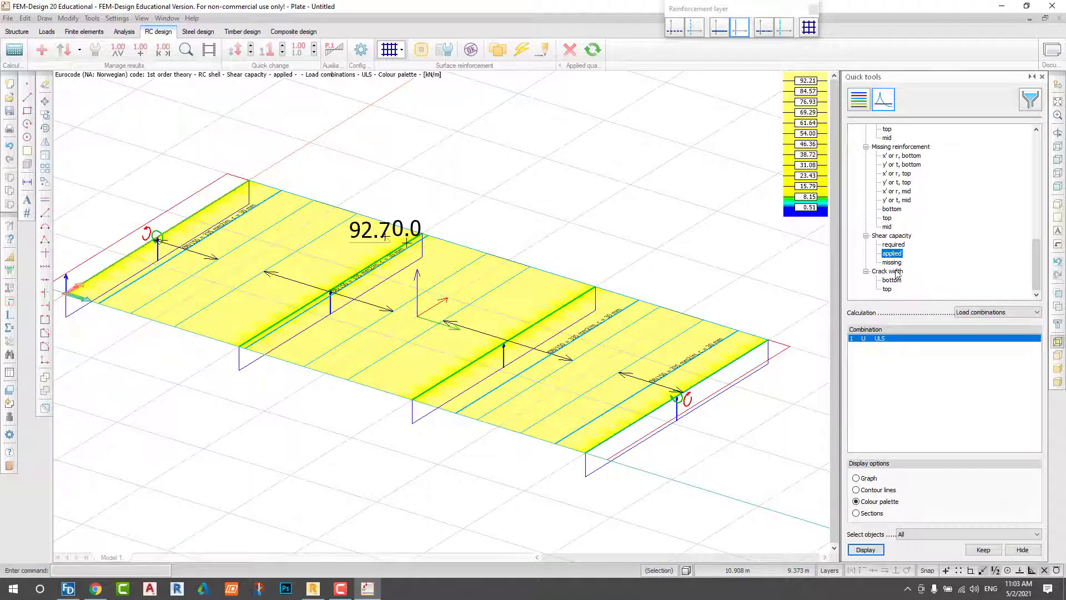
click(892, 263)
scroll(544, 239, up, 1)
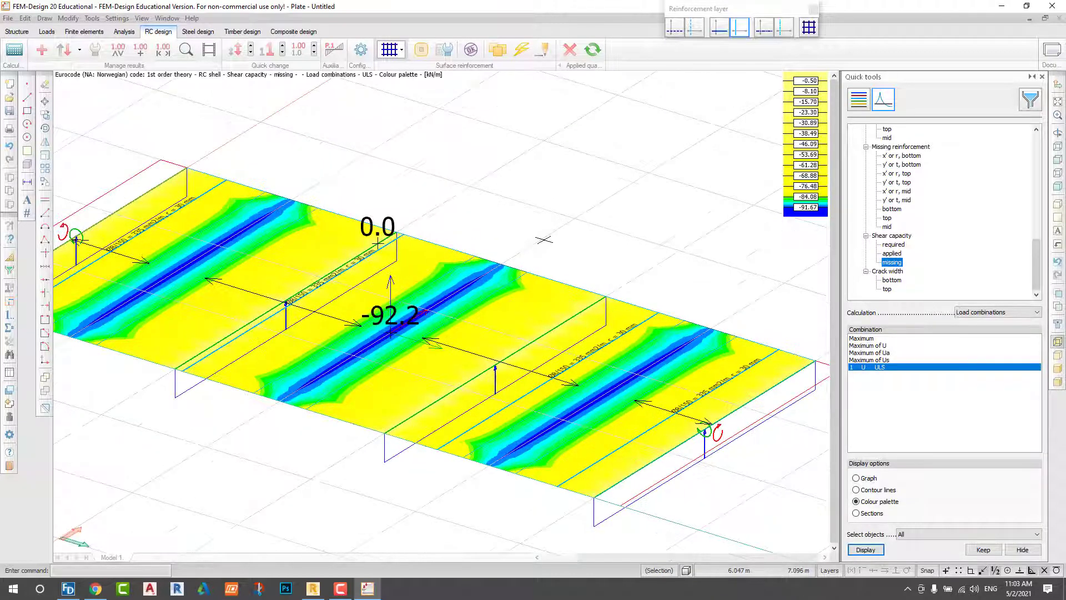
scroll(544, 239, down, 1)
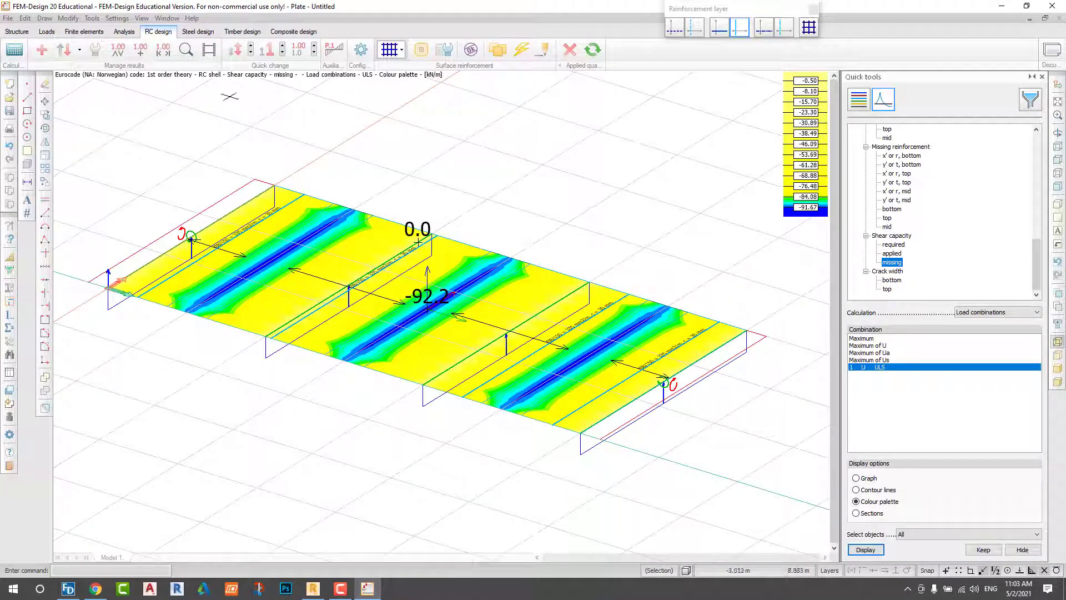
Step: Place detailed result point PT on the plate at about x = 3.45 m, y = 4.88 m and view its geometry and concrete data
click(186, 50)
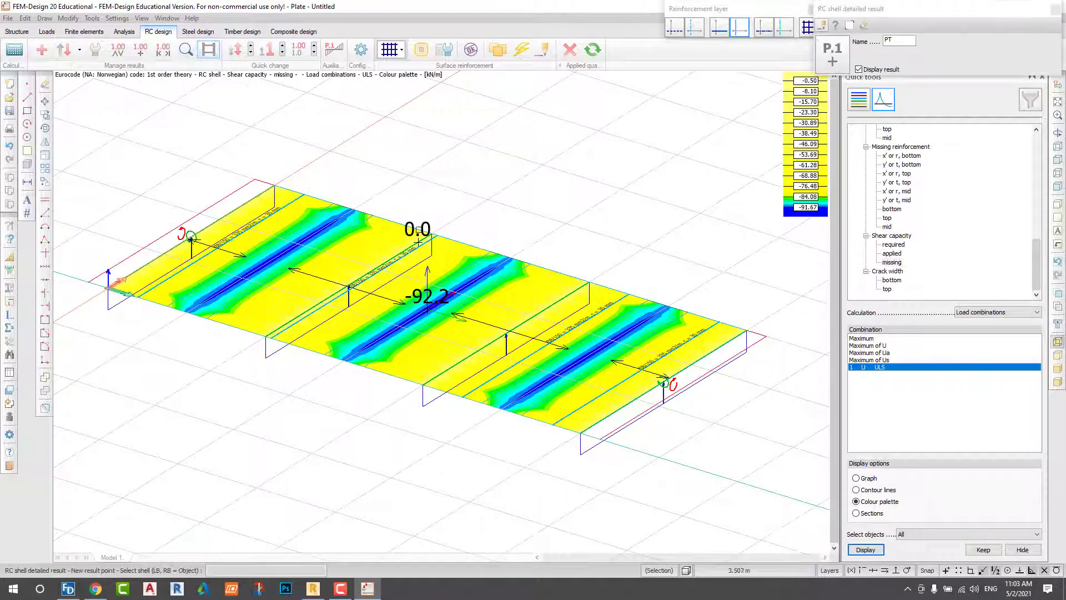
click(379, 245)
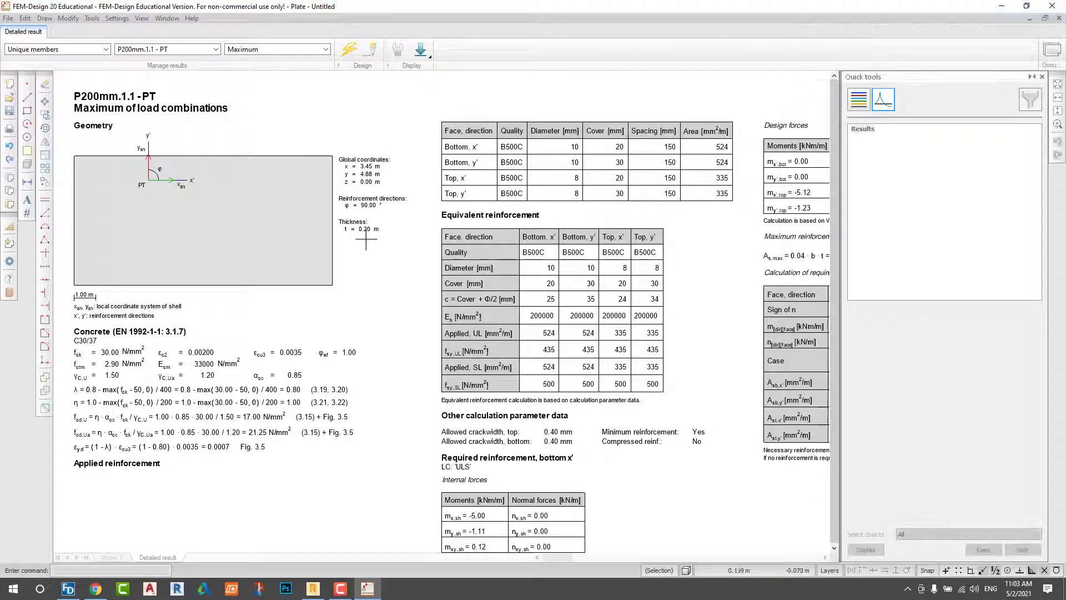
scroll(131, 224, up, 1)
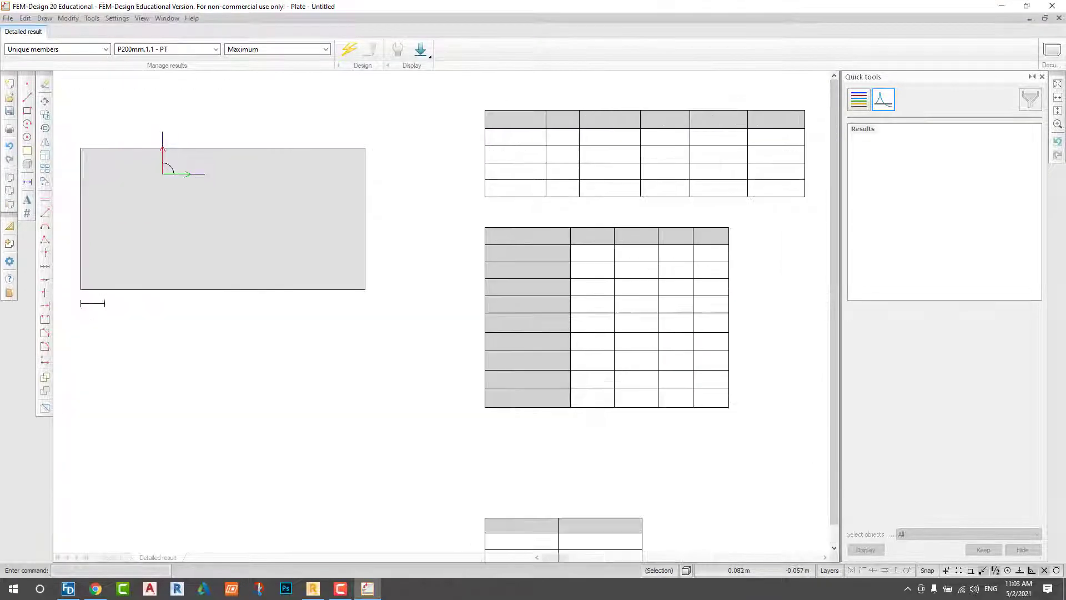
scroll(132, 223, up, 2)
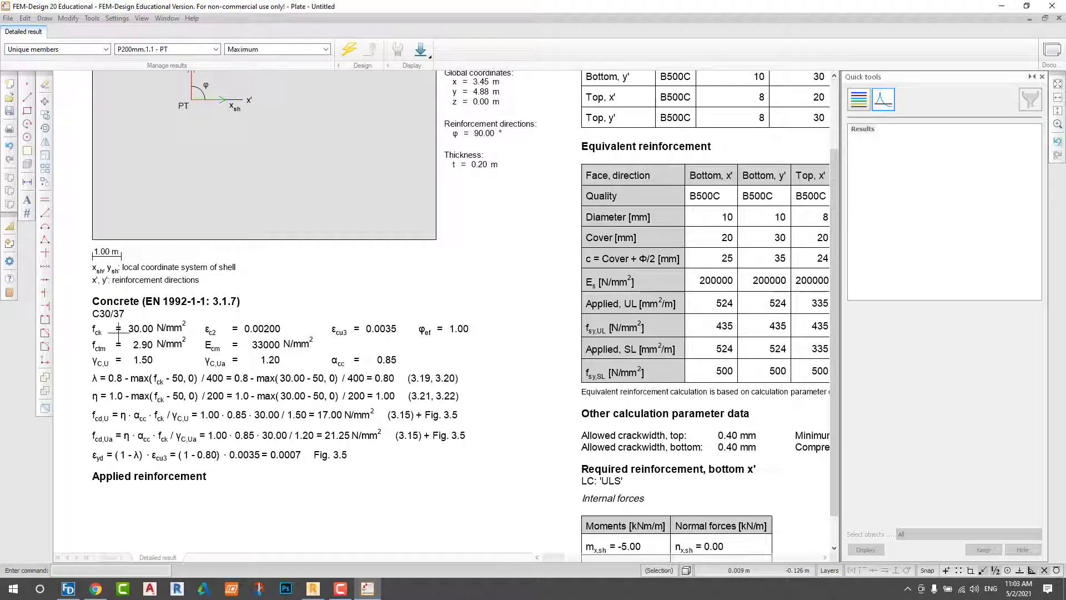
scroll(327, 425, down, 1)
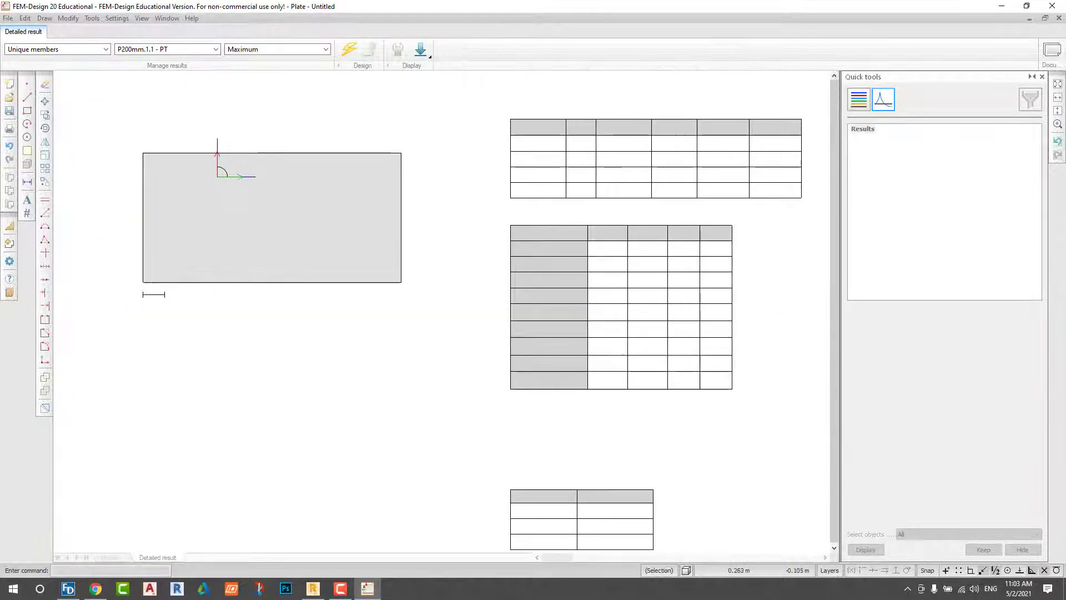
Step: Examine the detailed calculation of the required bottom x' reinforcement, including design forces, stress figures, minimum reinforcement and interaction curves
middle_drag(770, 304, 509, 293)
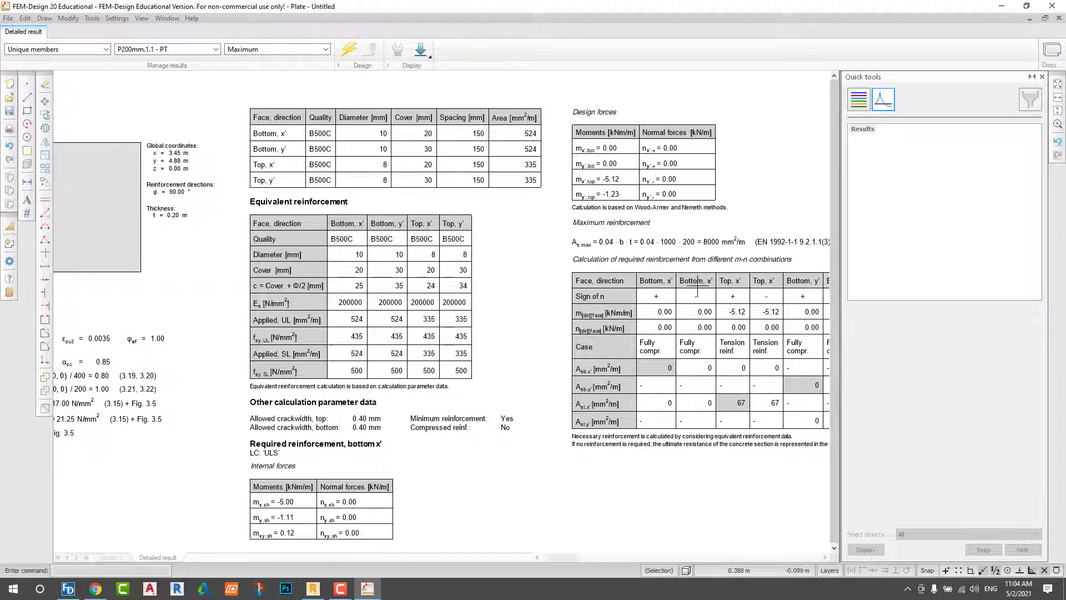
middle_drag(697, 290, 661, 292)
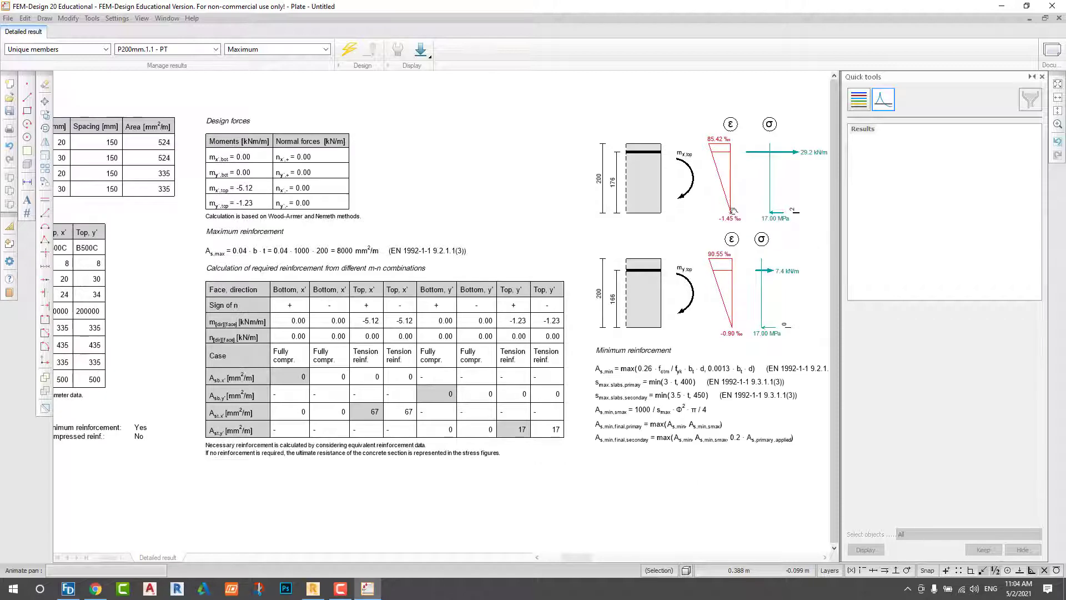
middle_drag(733, 210, 543, 240)
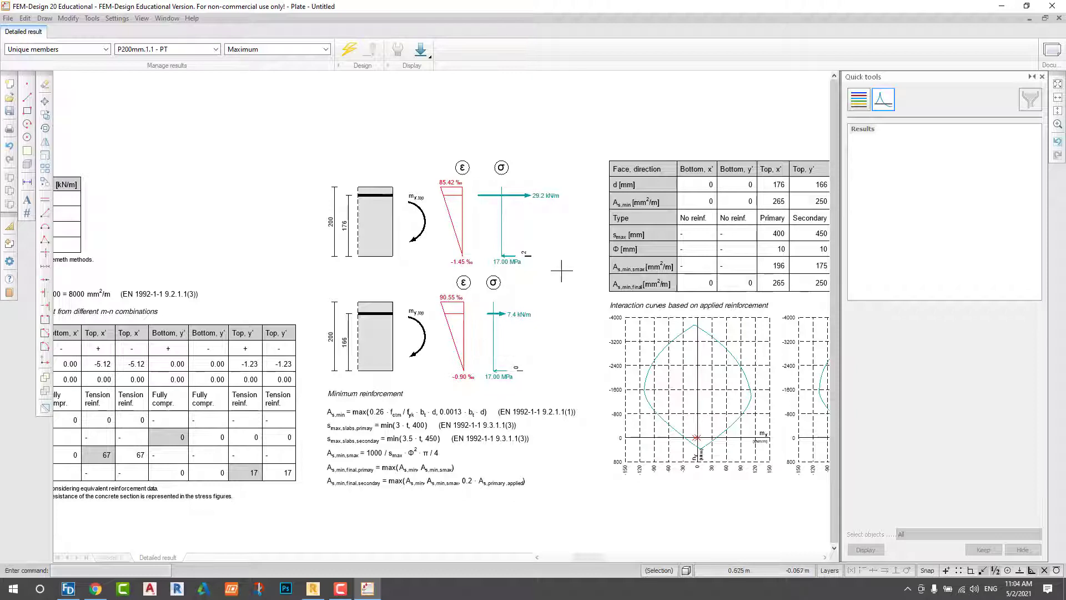
scroll(418, 433, up, 1)
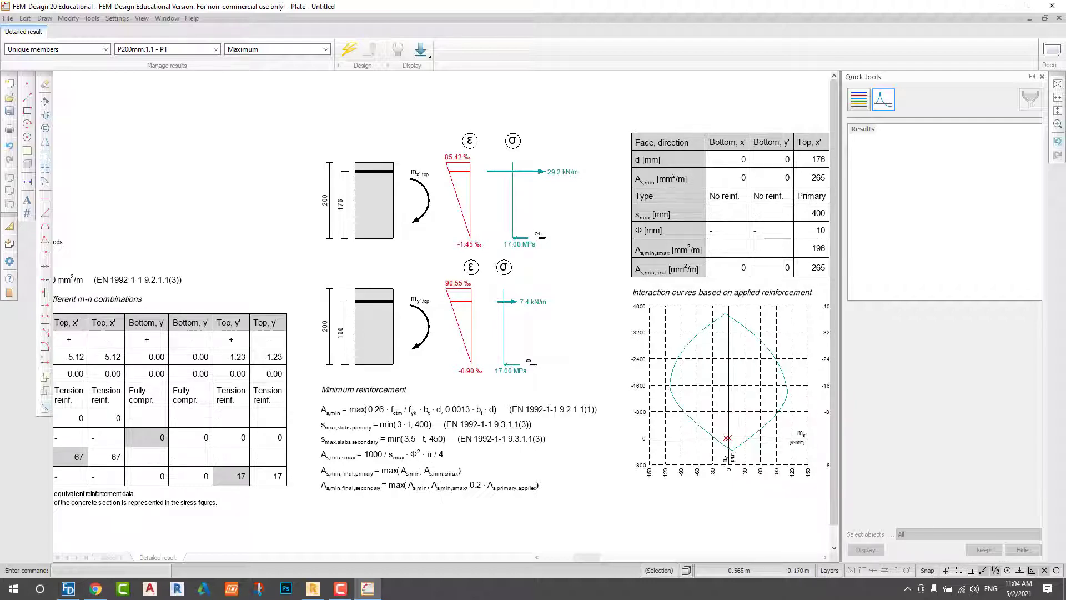
mouse_move(617, 279)
middle_down()
mouse_move(365, 291)
mouse_move(333, 311)
mouse_move(259, 295)
middle_up()
middle_drag(438, 289, 255, 281)
middle_drag(736, 283, 566, 281)
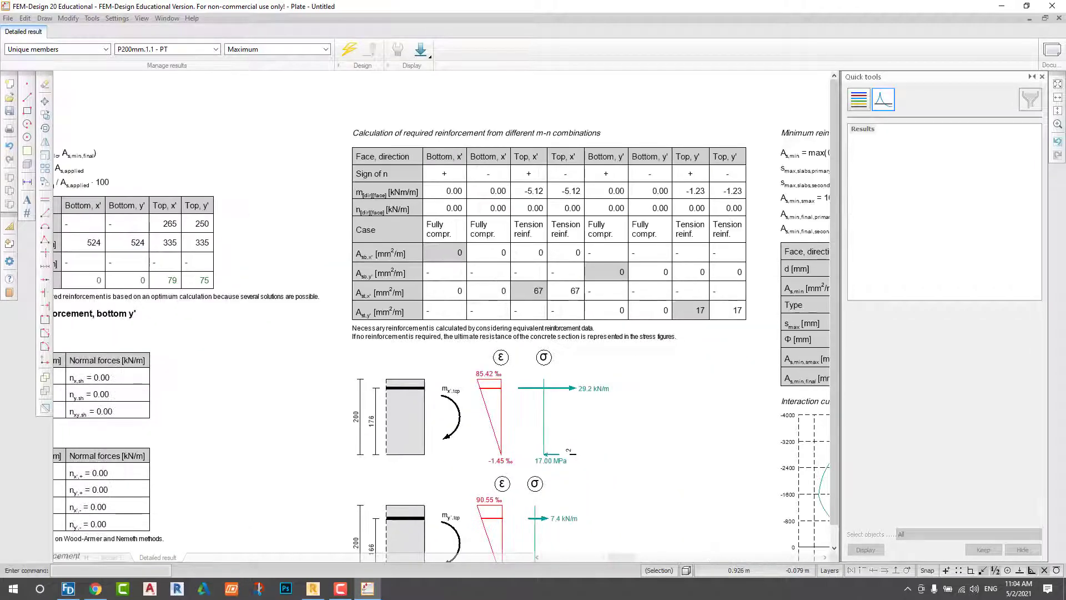
Step: Examine the detailed required reinforcement calculations for bottom y' and top x', including their minimum reinforcement tables and interaction curves
middle_drag(645, 303, 300, 290)
middle_drag(792, 304, 730, 303)
middle_drag(469, 291, 367, 281)
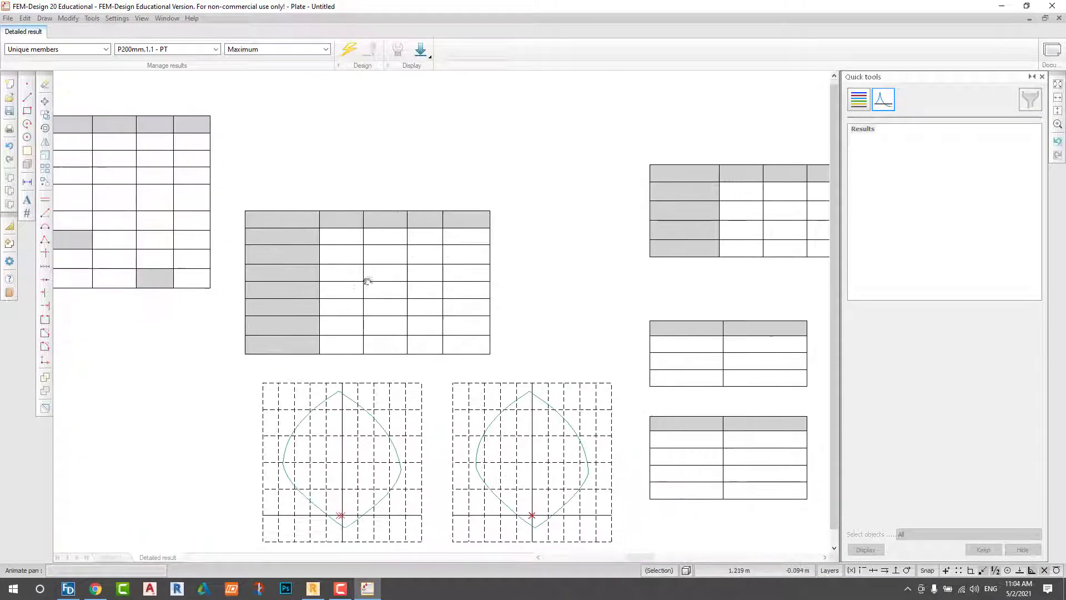
middle_drag(533, 281, 293, 260)
middle_drag(711, 251, 440, 237)
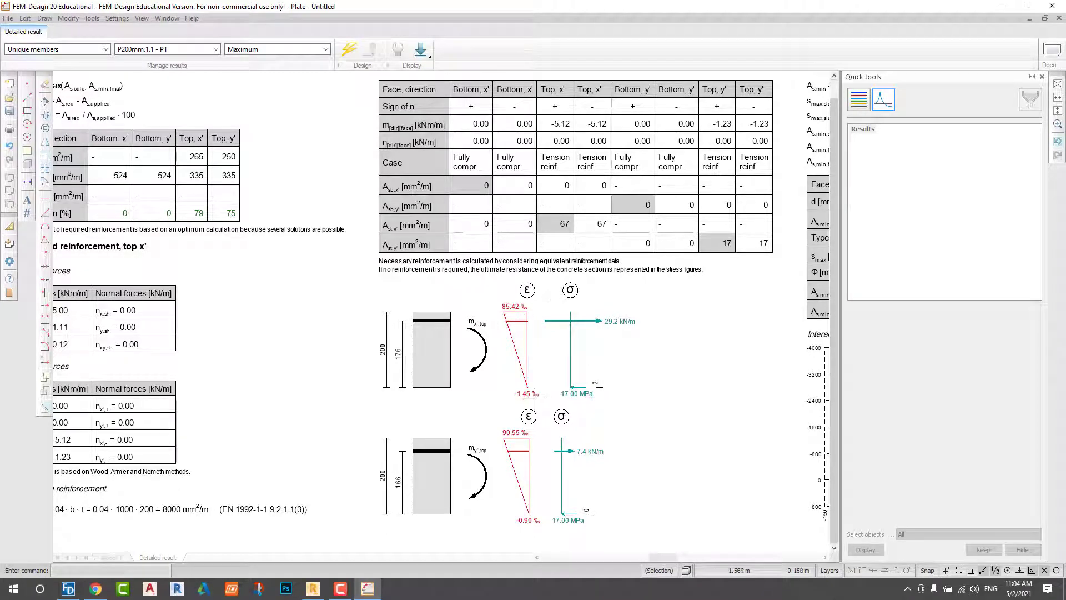
middle_drag(658, 333, 634, 293)
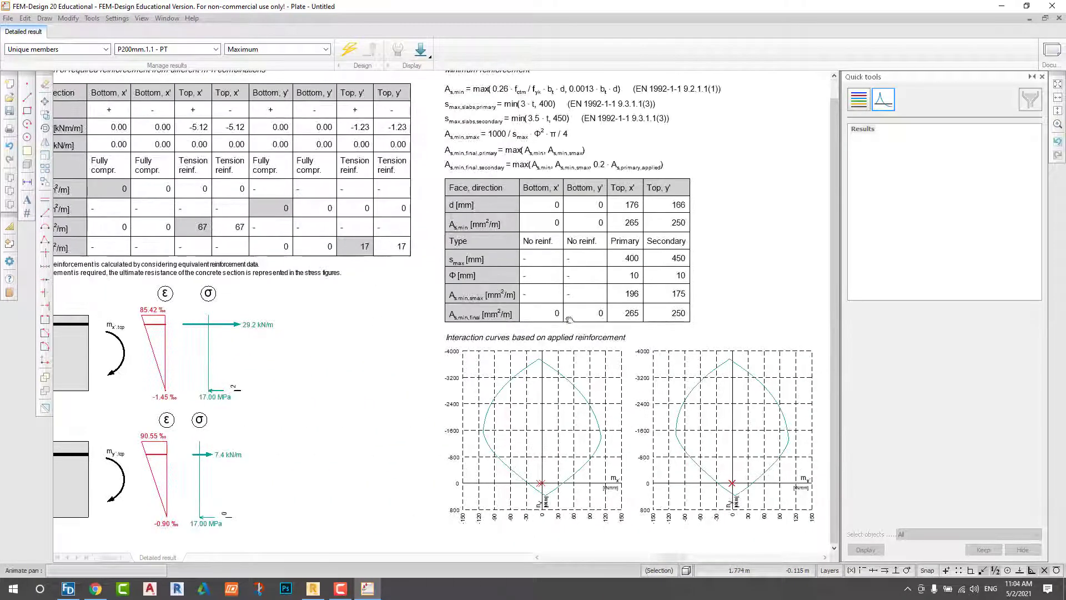
Step: Examine the m-n combination table, minimum reinforcement and reinforcement utilization of point PT, through to its ULS shear design forces
scroll(555, 323, down, 3)
scroll(427, 286, up, 3)
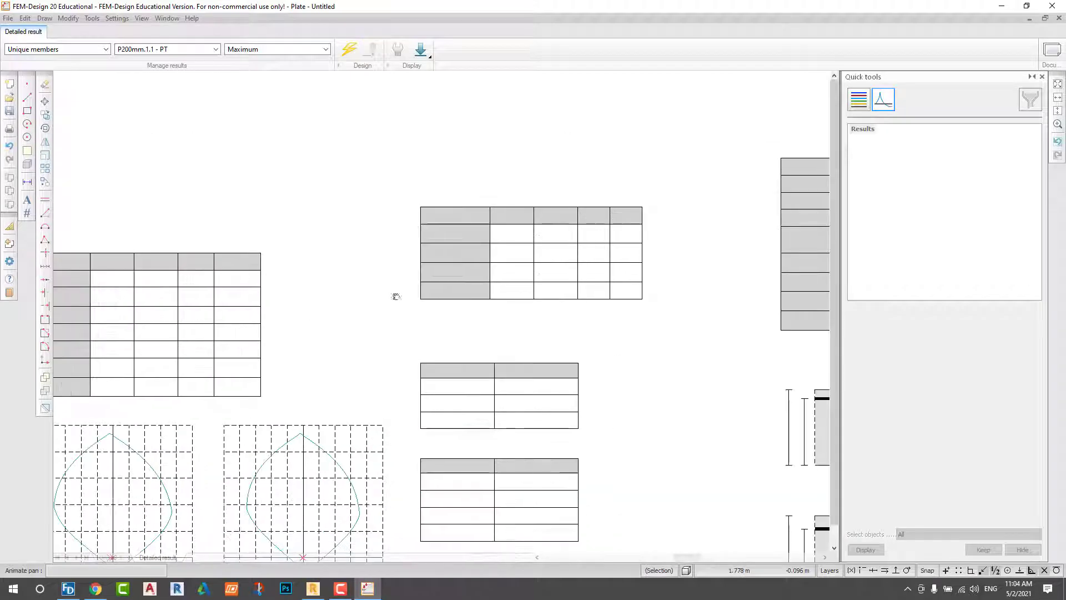
scroll(427, 286, down, 3)
scroll(622, 285, up, 3)
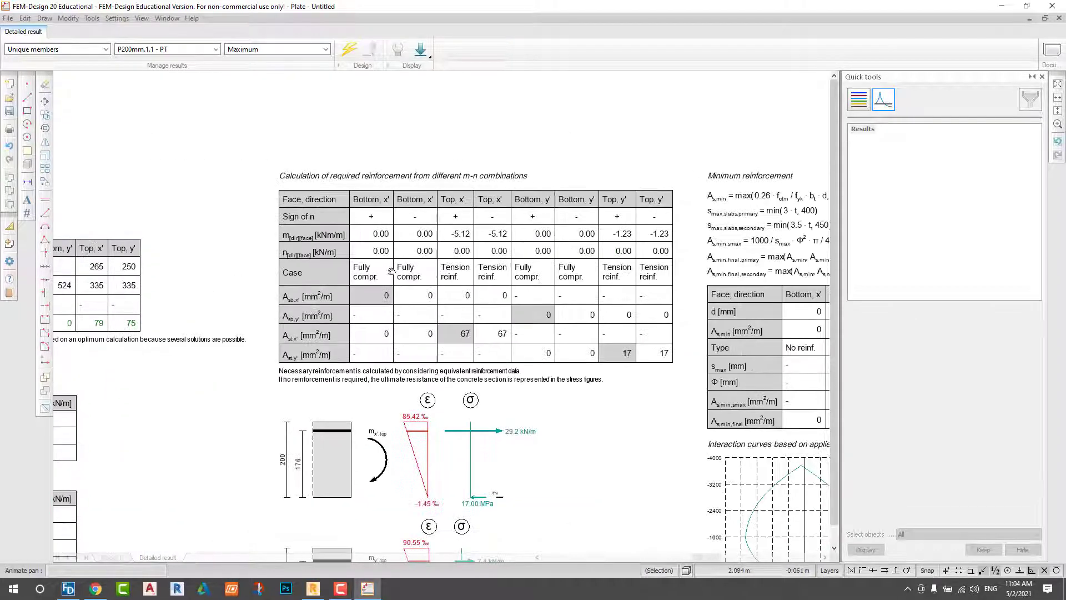
middle_drag(373, 270, 300, 264)
middle_drag(622, 270, 310, 242)
middle_drag(687, 262, 489, 261)
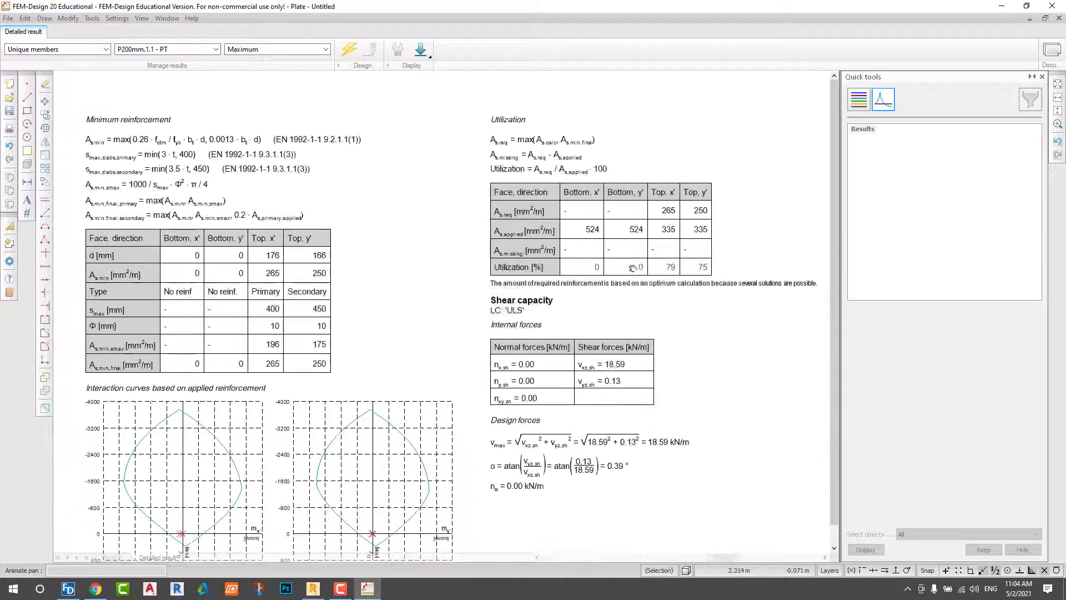
middle_drag(679, 268, 545, 264)
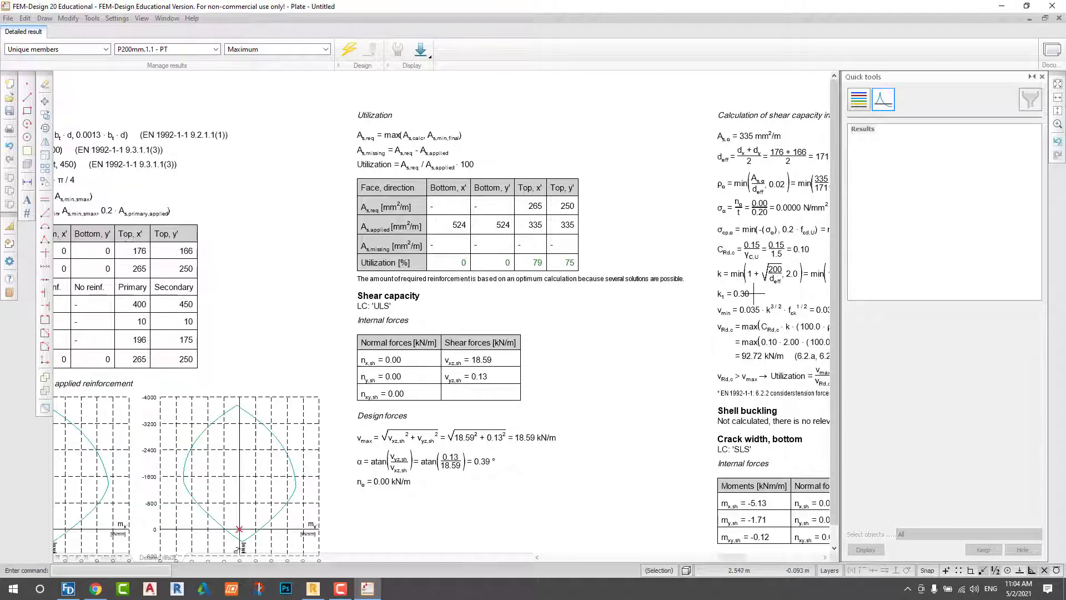
Step: Examine the main-direction shear capacity calculation, the crack width tables and the utilization summary chart of point PT
middle_drag(757, 294, 474, 283)
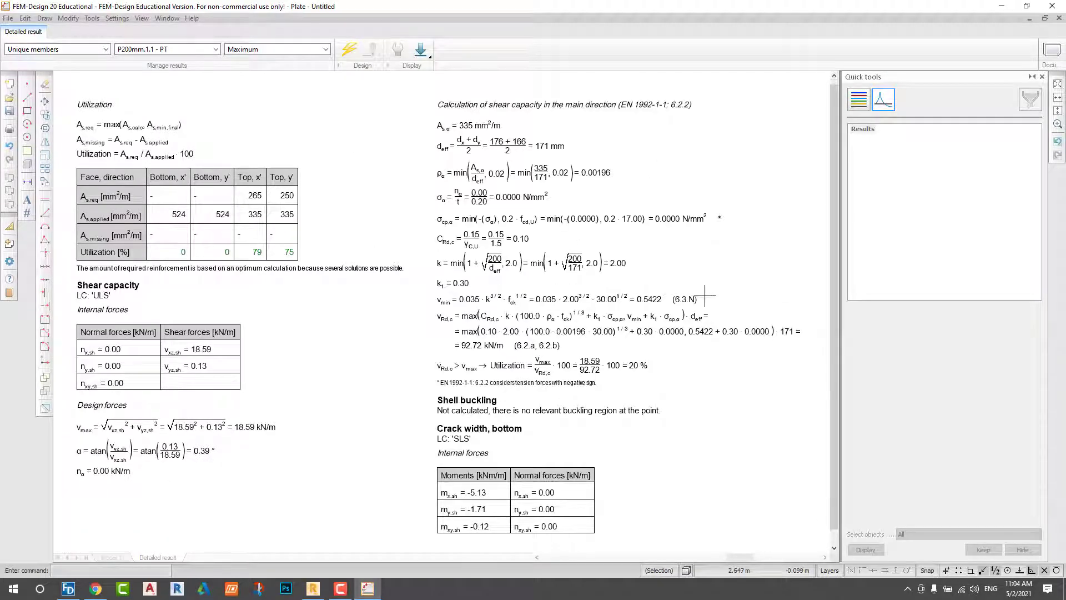
middle_drag(705, 296, 422, 273)
middle_drag(737, 268, 372, 303)
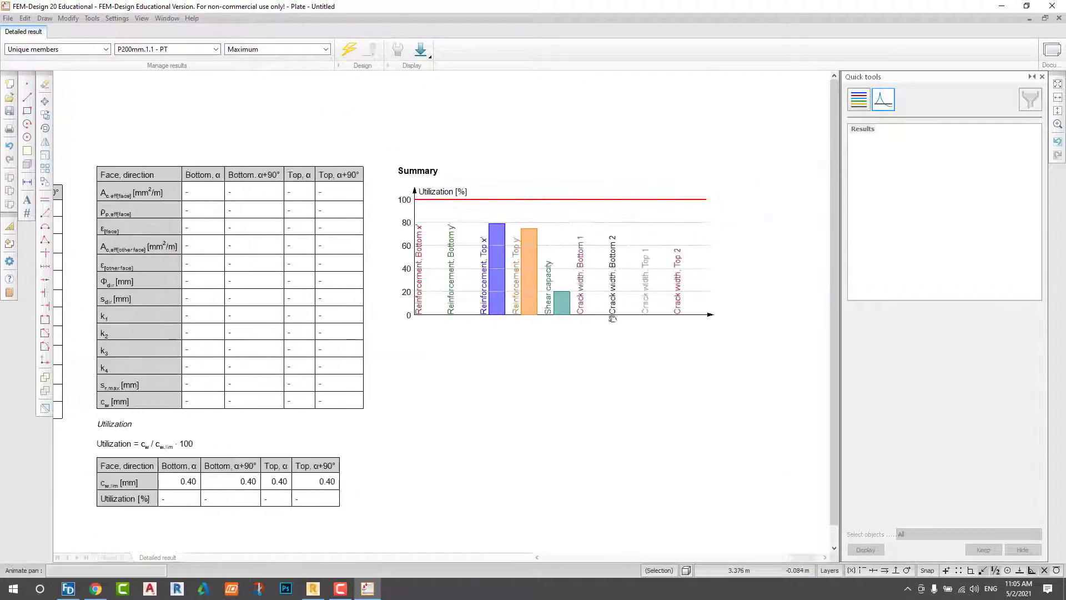